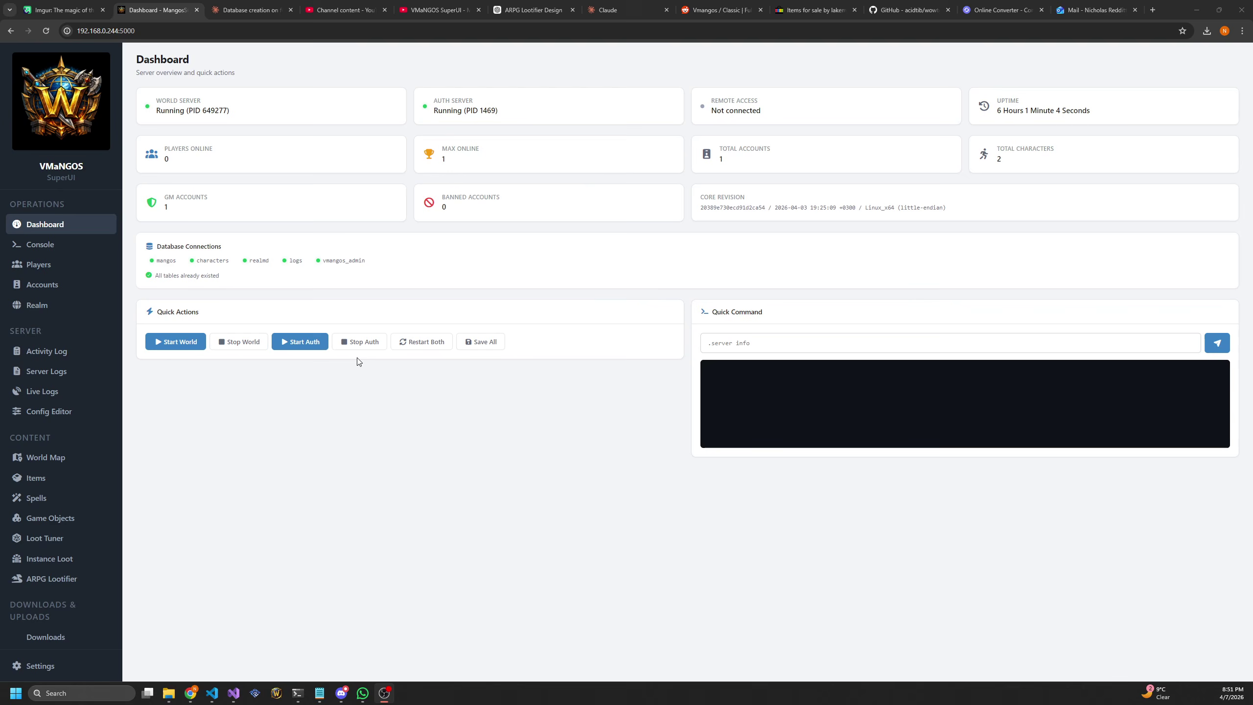
Highlight the Dashboard's database connection status and the vmangos_admin database name, then clear the selections
{"action": "left_click_drag", "start_coordinate": [236, 283], "coordinate": [151, 249]}
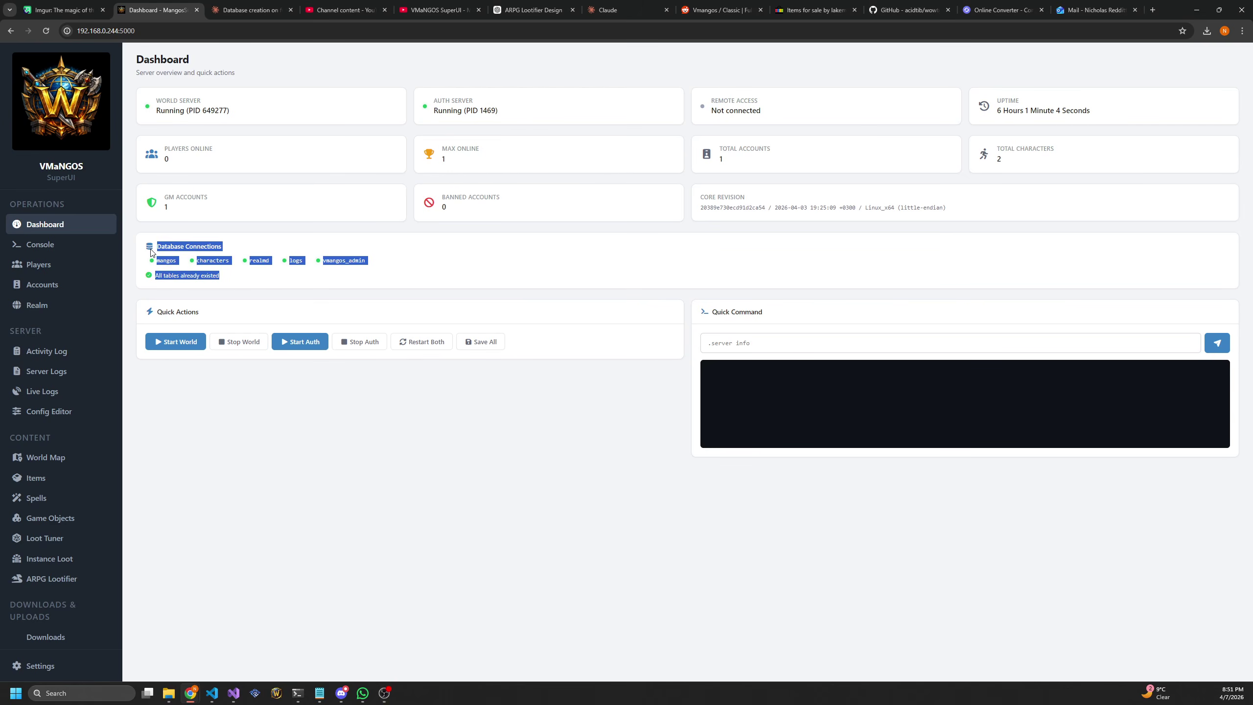
{"action": "left_click", "coordinate": [207, 267]}
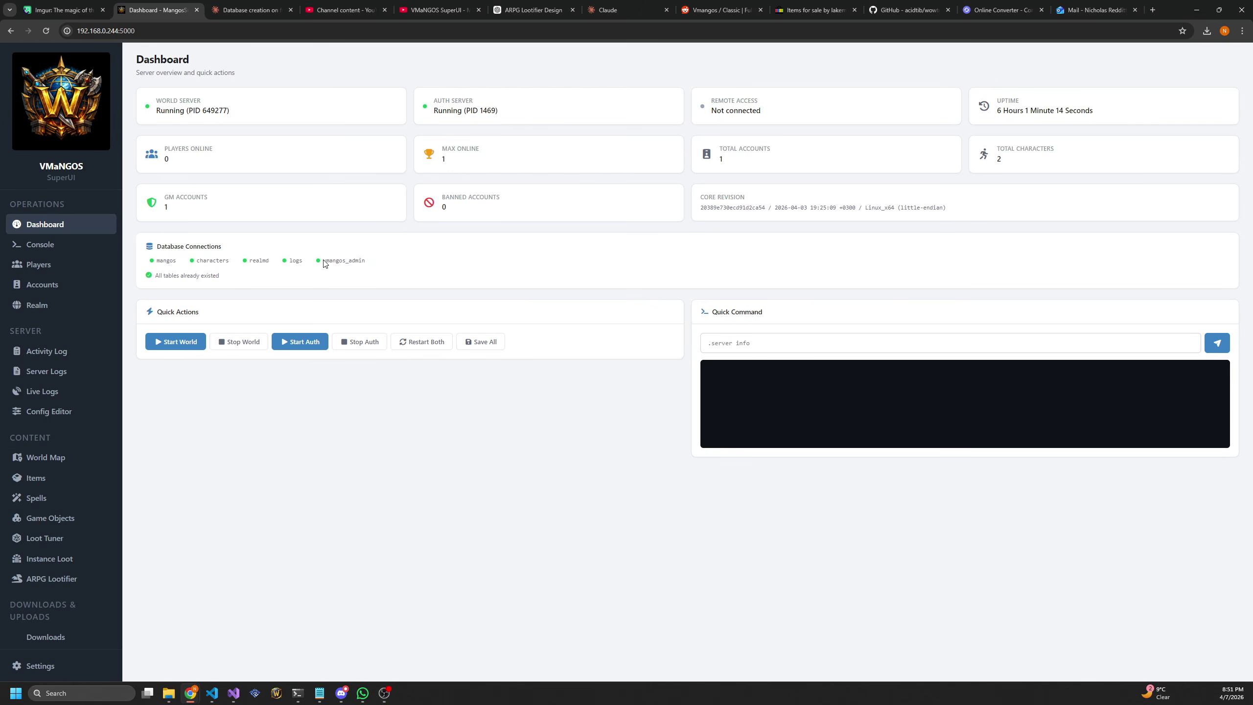
{"action": "left_click_drag", "start_coordinate": [323, 264], "coordinate": [385, 260]}
{"action": "left_click", "coordinate": [367, 266]}
Glance at the Activity Log, return to the Dashboard, then go to the server Console
{"action": "left_click", "coordinate": [59, 356]}
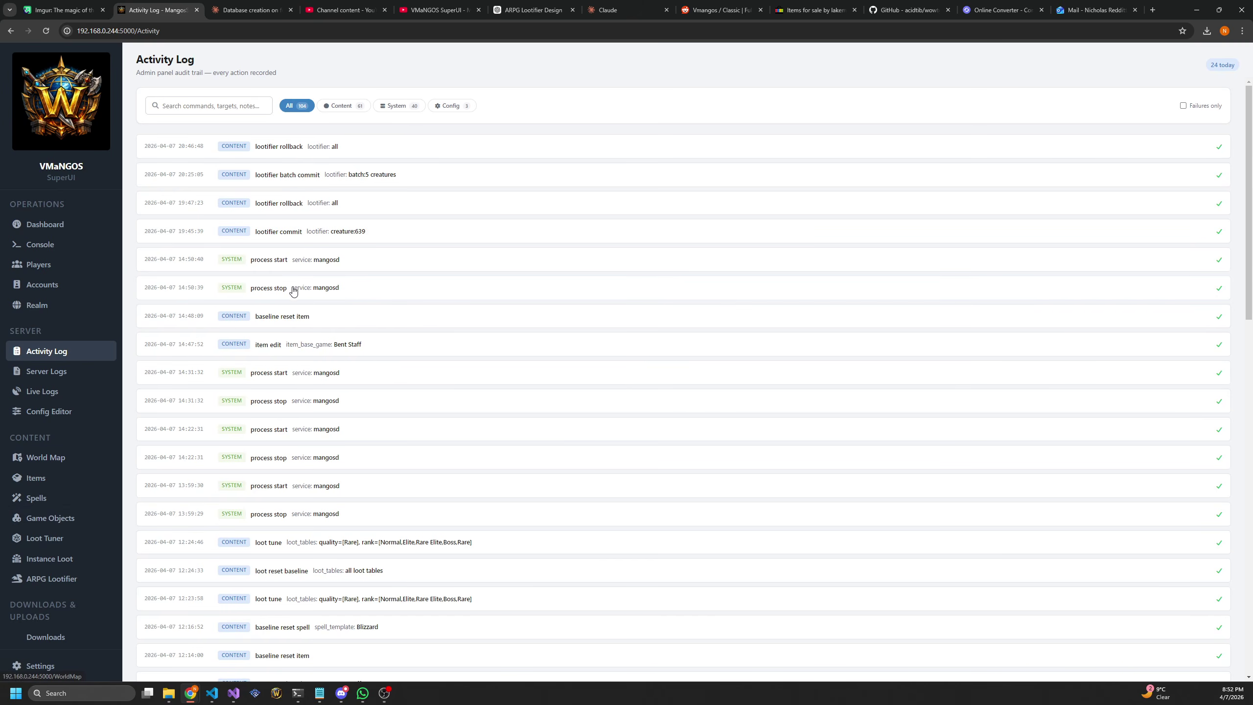
{"action": "left_click", "coordinate": [49, 224]}
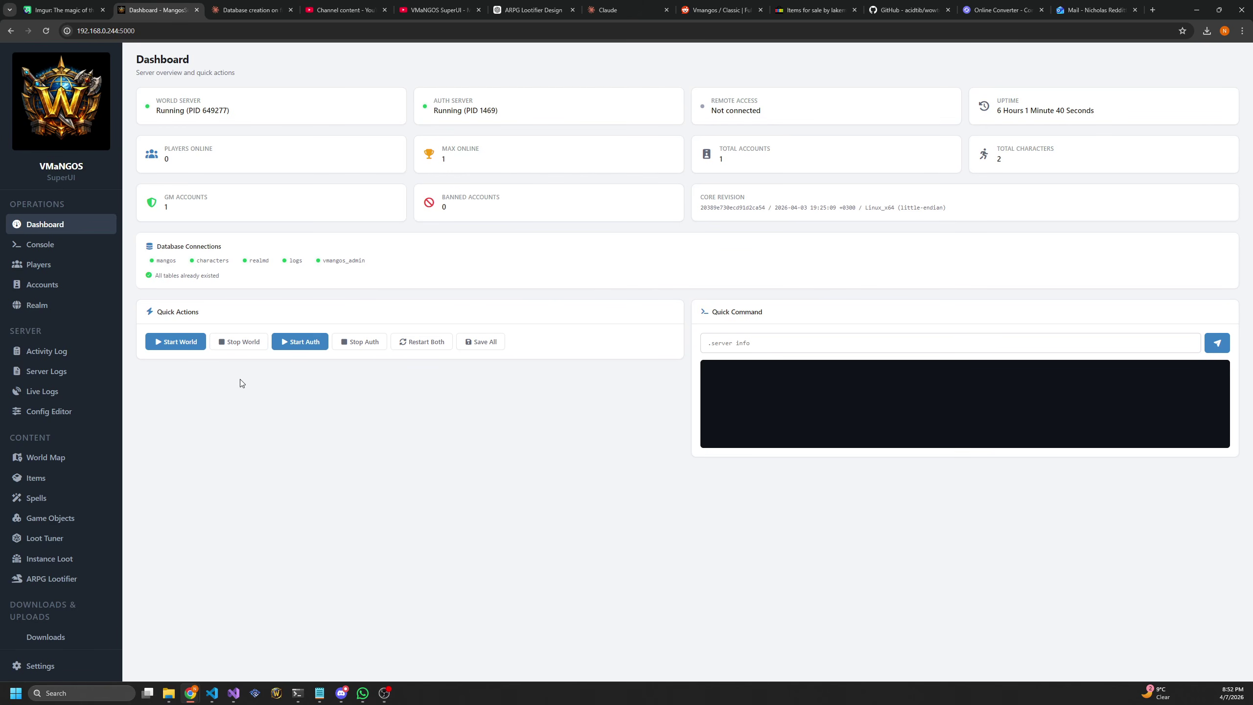
{"action": "left_click", "coordinate": [37, 251]}
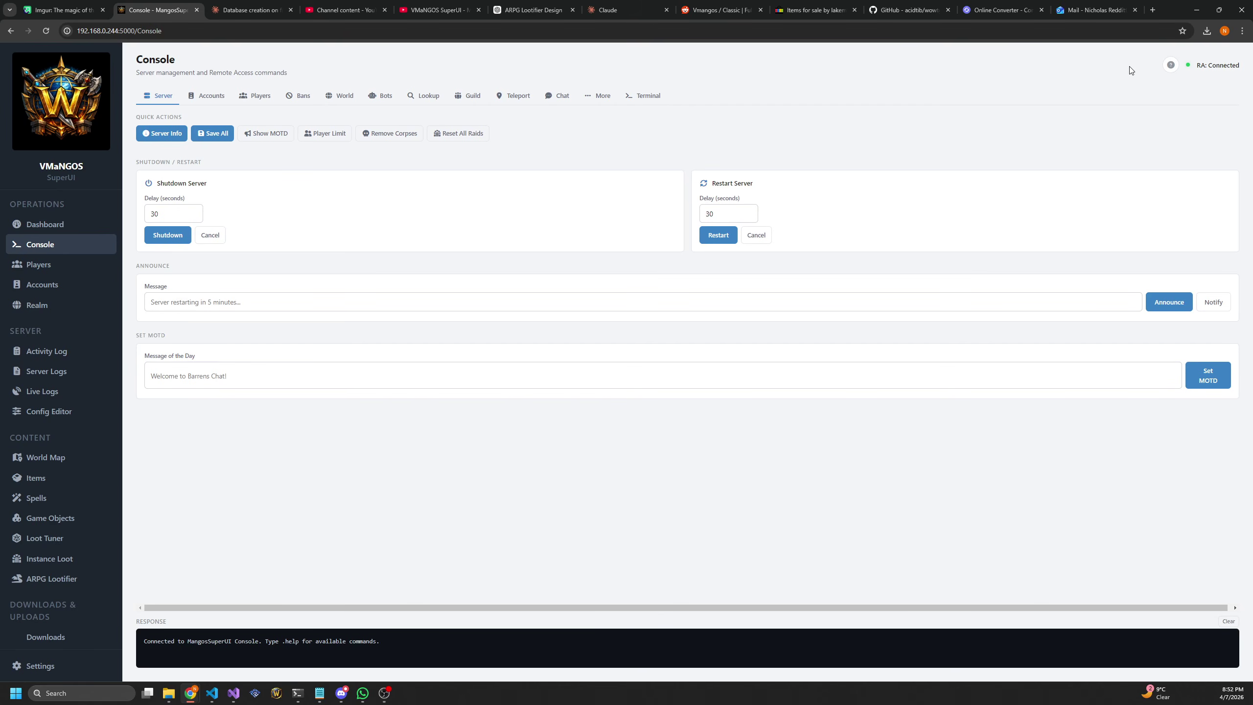
Browse the command reference's Accounts, Players and World tabs, hide it, and go to Player Actions
{"action": "left_click", "coordinate": [1172, 66]}
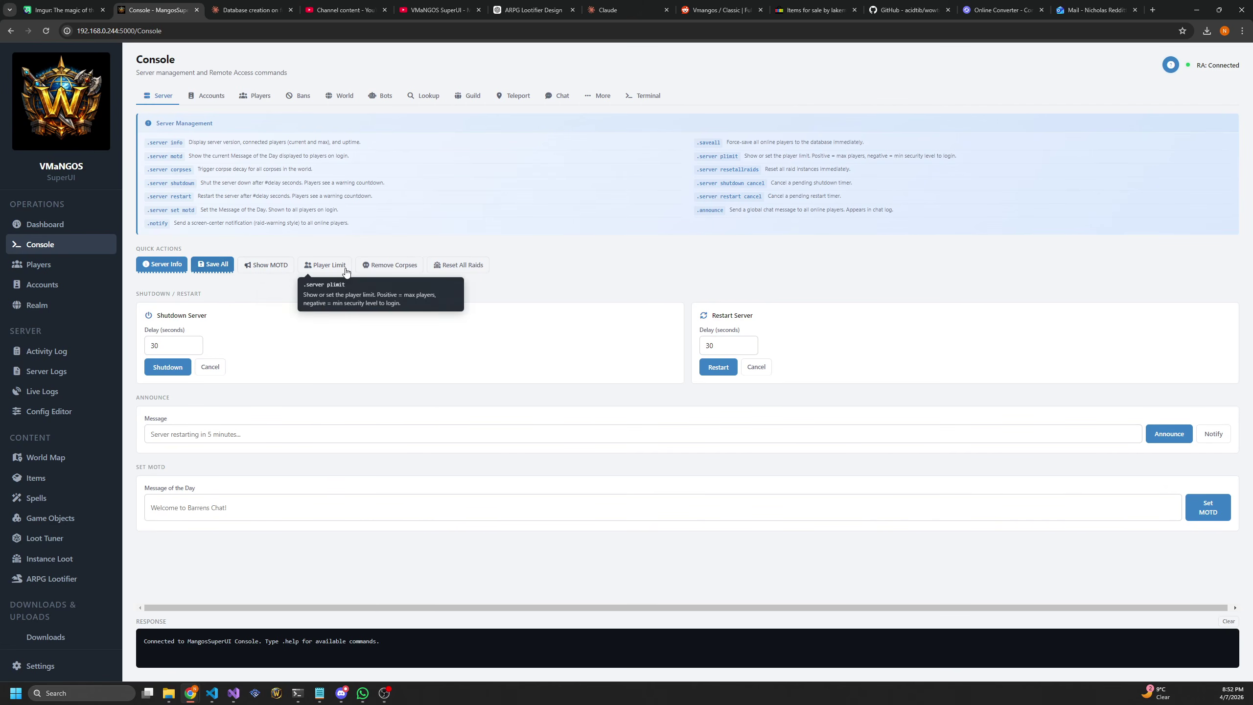
{"action": "left_click", "coordinate": [221, 104]}
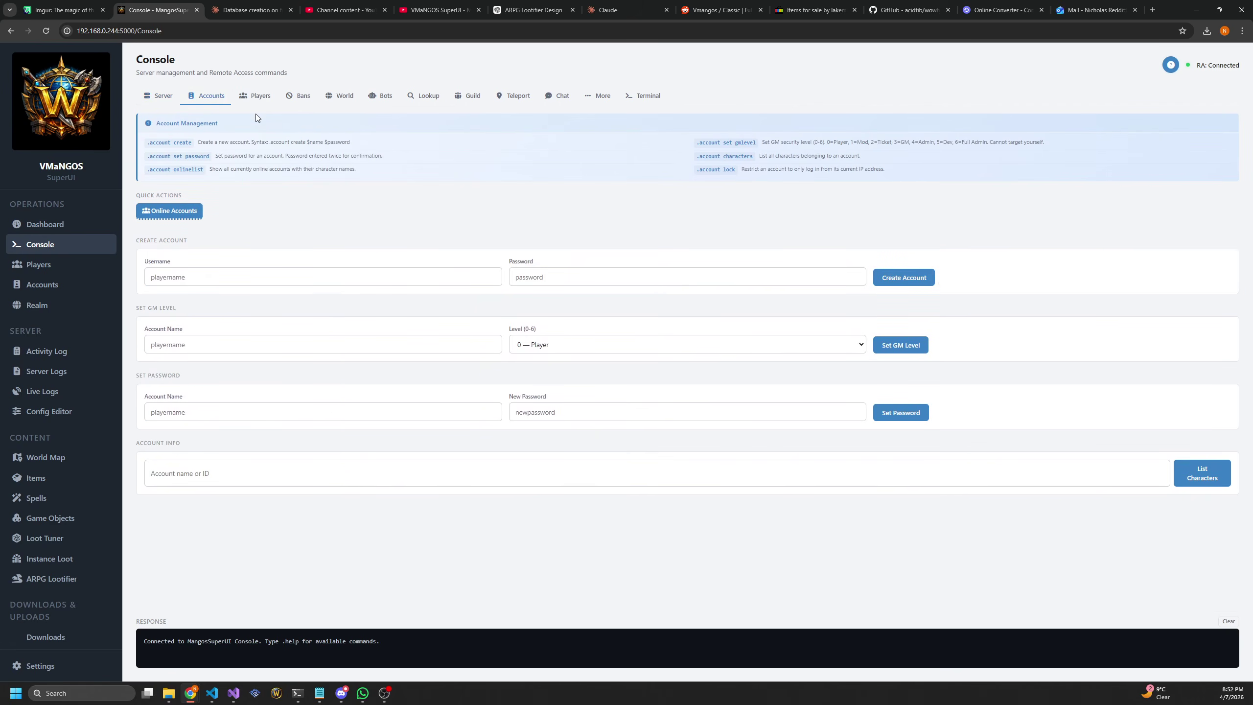
{"action": "left_click", "coordinate": [258, 99]}
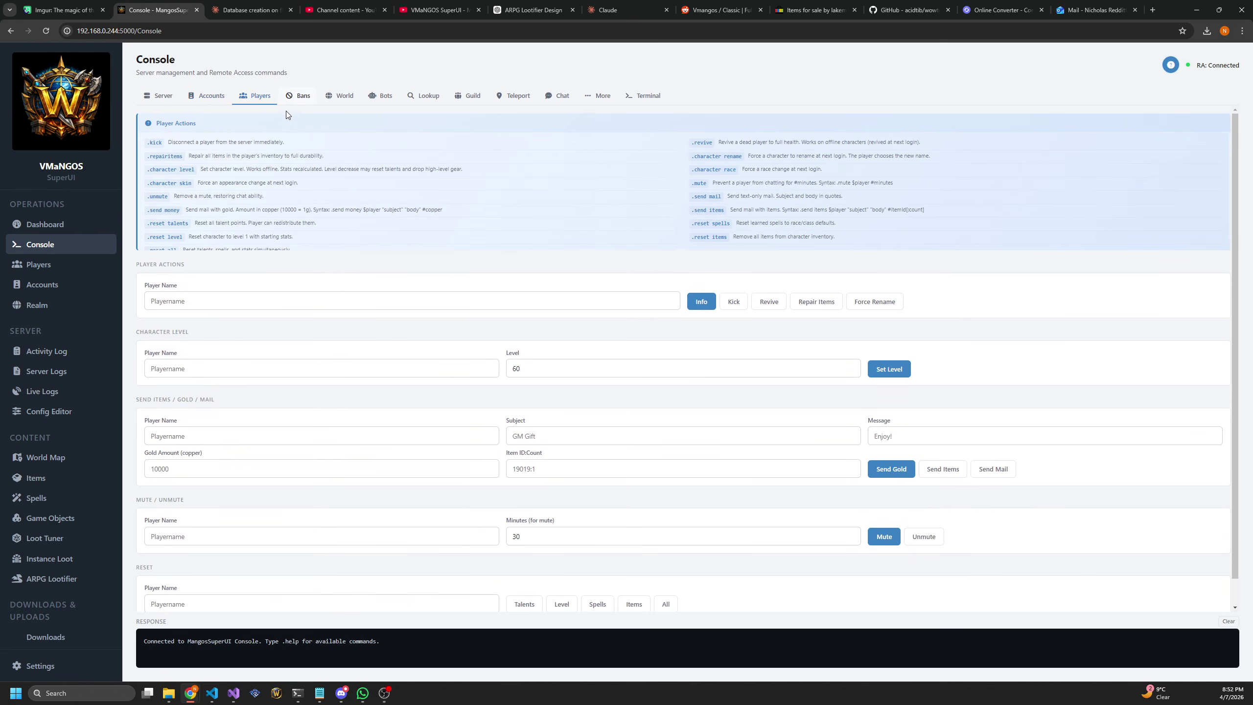
{"action": "left_click", "coordinate": [341, 98]}
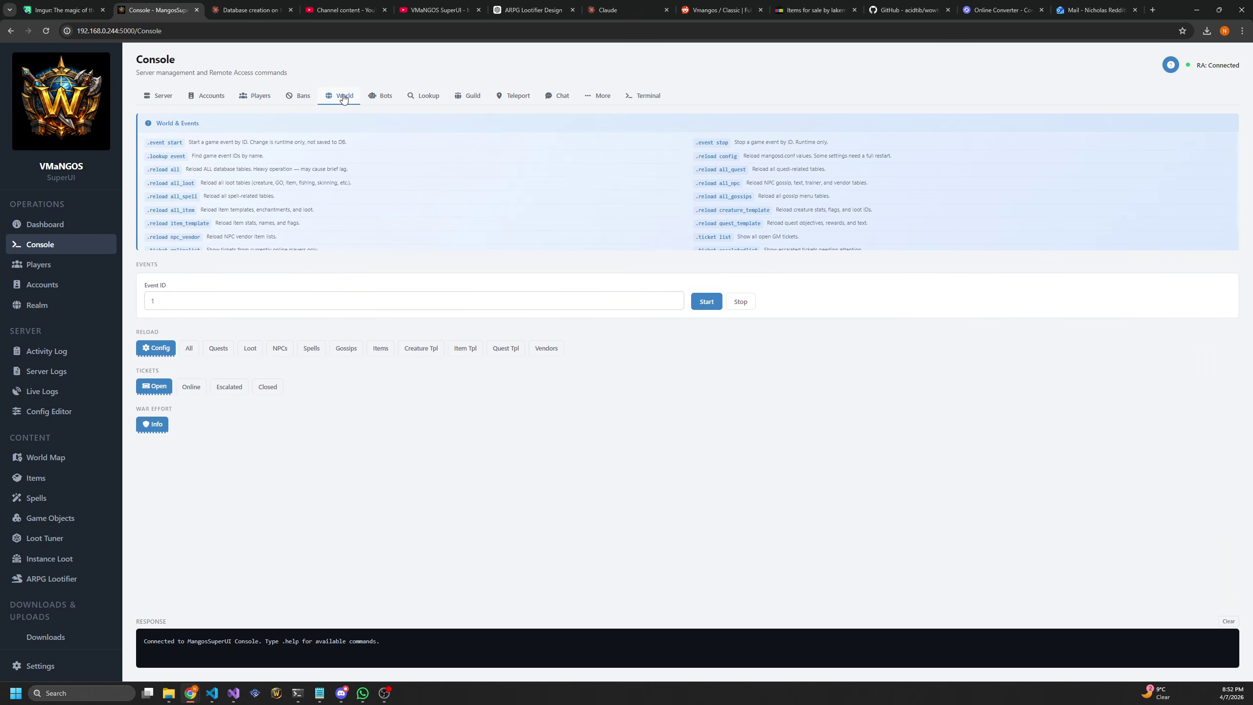
{"action": "left_click", "coordinate": [1171, 64]}
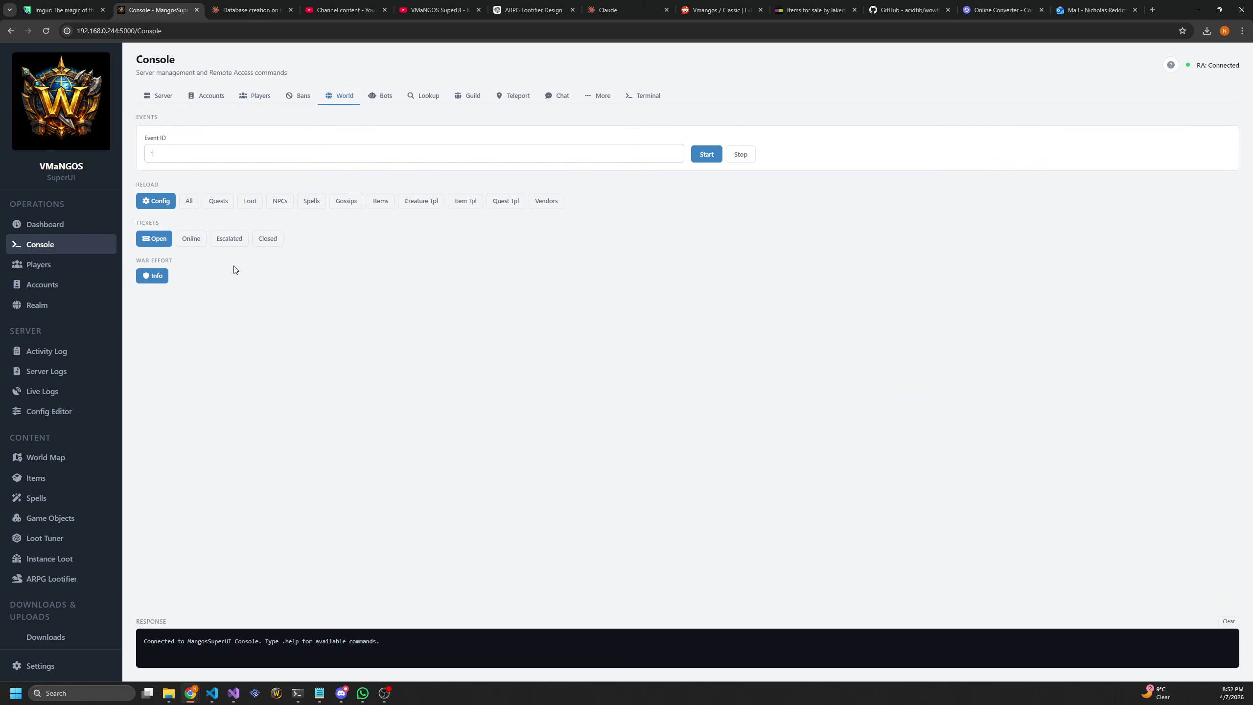
{"action": "left_click", "coordinate": [50, 272]}
Search for 'test' and view the Test character's details
{"action": "type", "text": "test"}
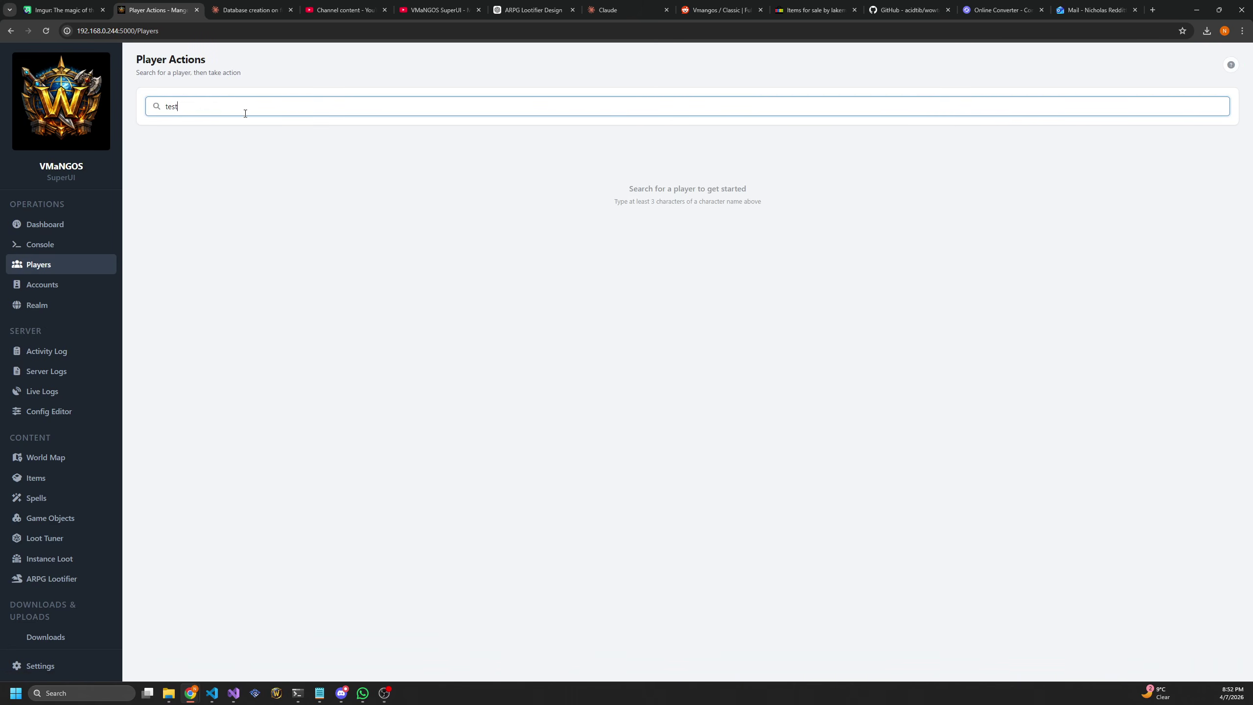
{"action": "left_click", "coordinate": [193, 127]}
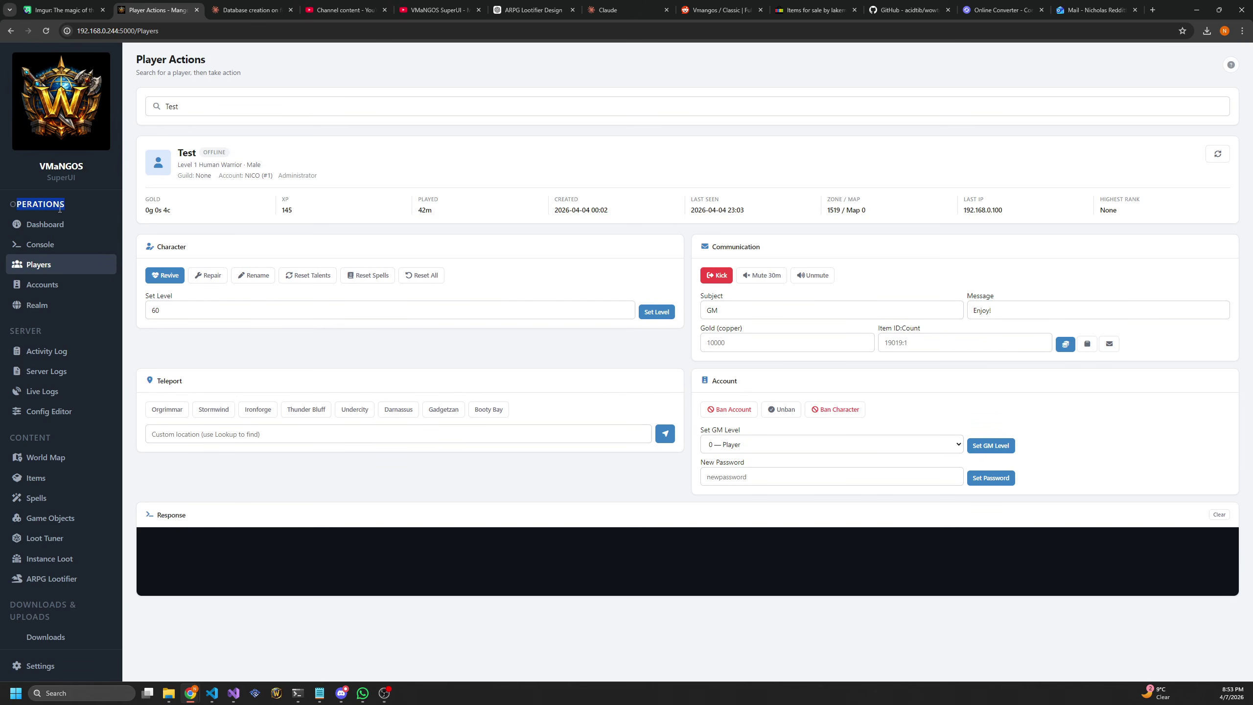
Review the Accounts list and realm settings, then go to the Activity Log
{"action": "left_click", "coordinate": [57, 287]}
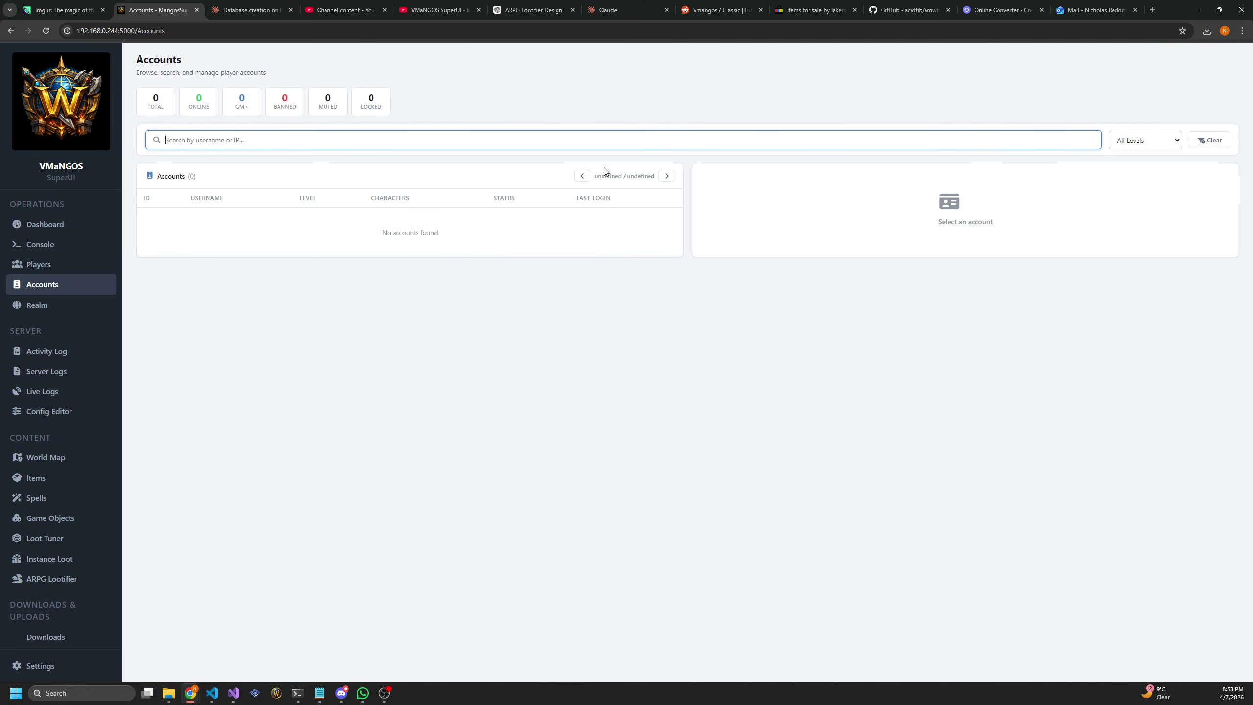
{"action": "left_click", "coordinate": [421, 266]}
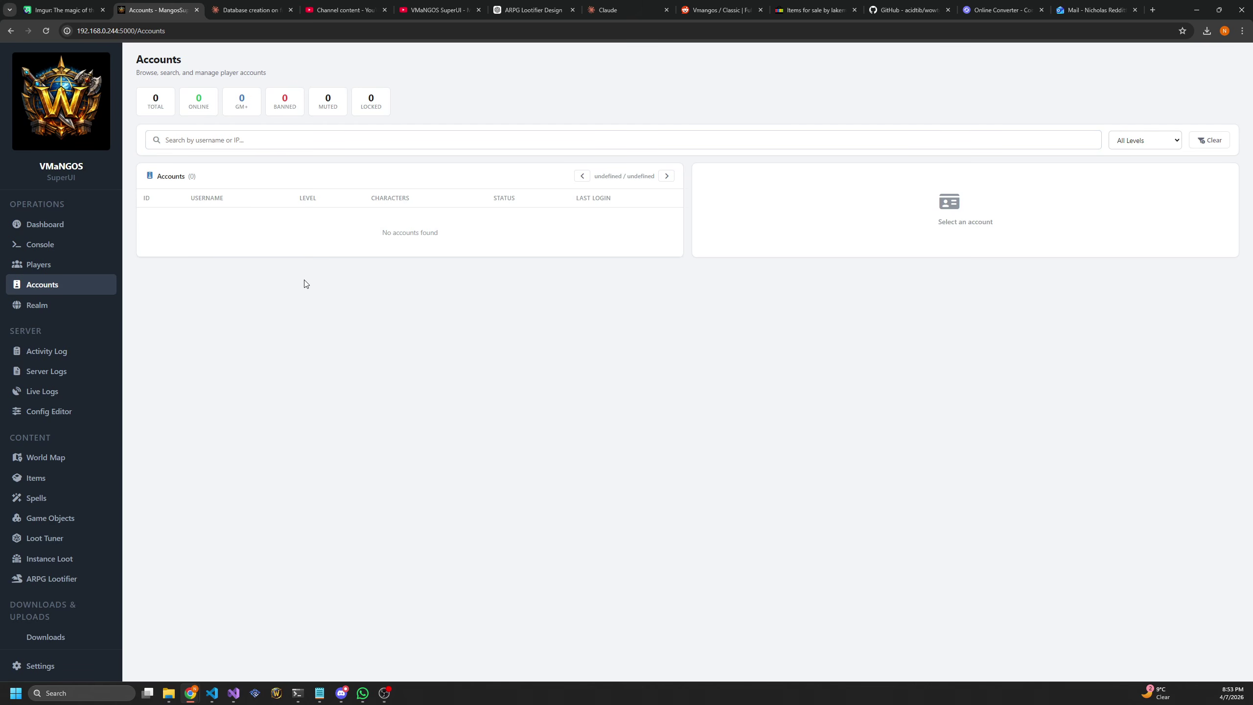
{"action": "left_click", "coordinate": [58, 311]}
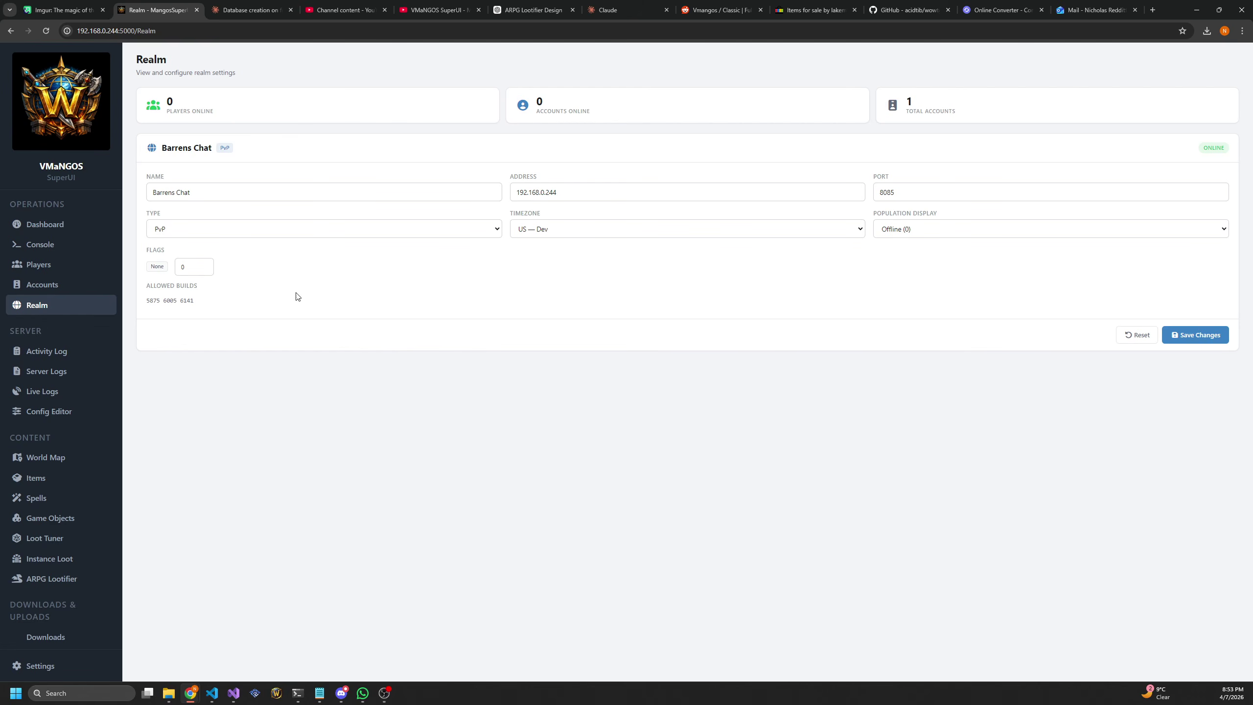
{"action": "left_click", "coordinate": [53, 351]}
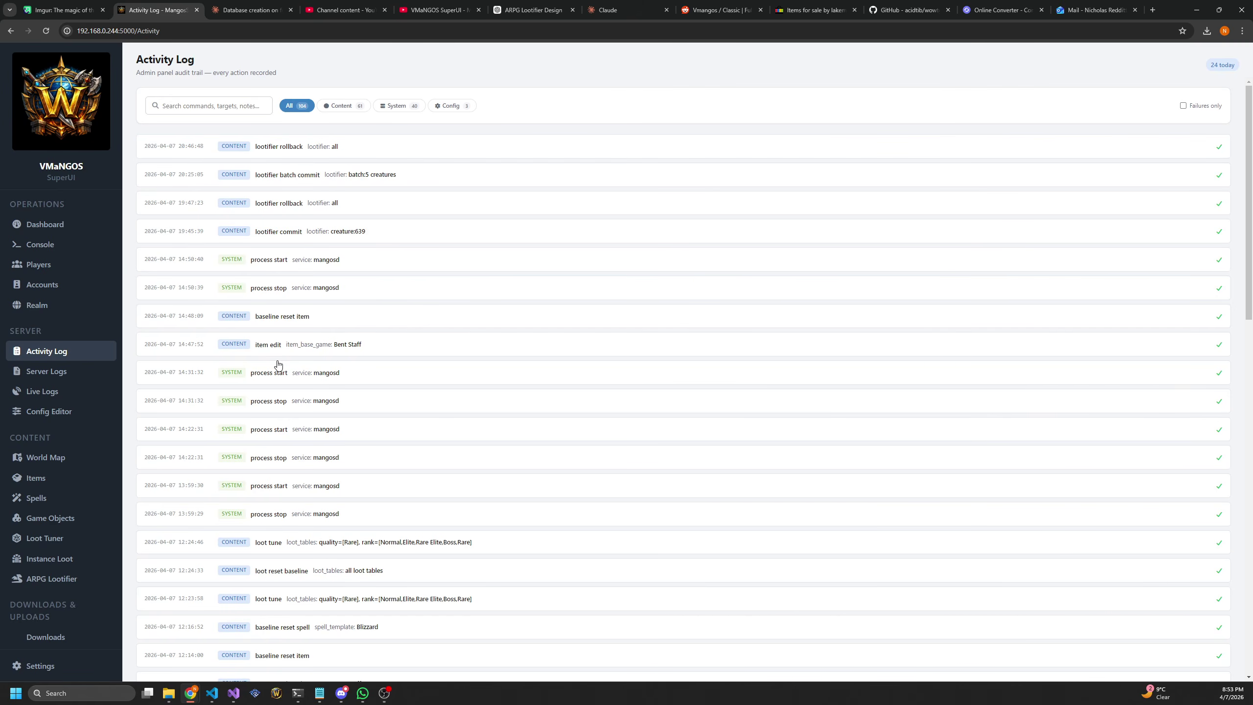
Expand and collapse the Bent Staff item edit record, then go to Server Logs
{"action": "left_click", "coordinate": [334, 349]}
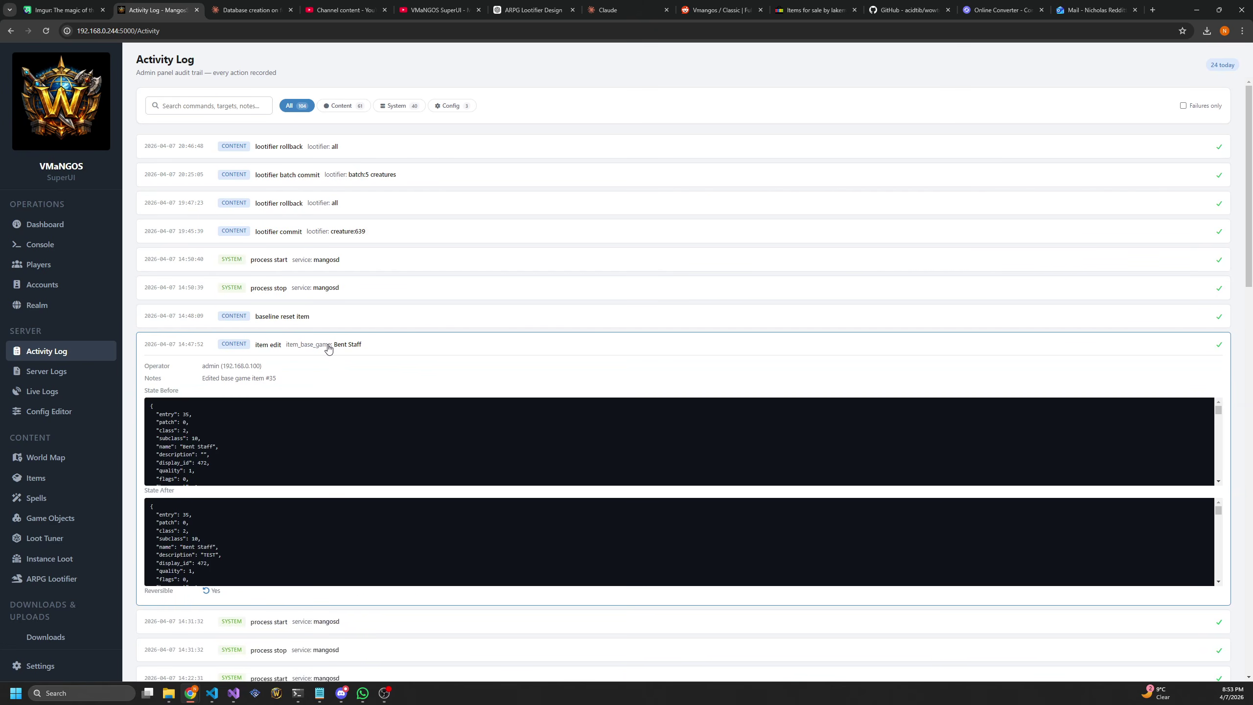
{"action": "left_click", "coordinate": [327, 349]}
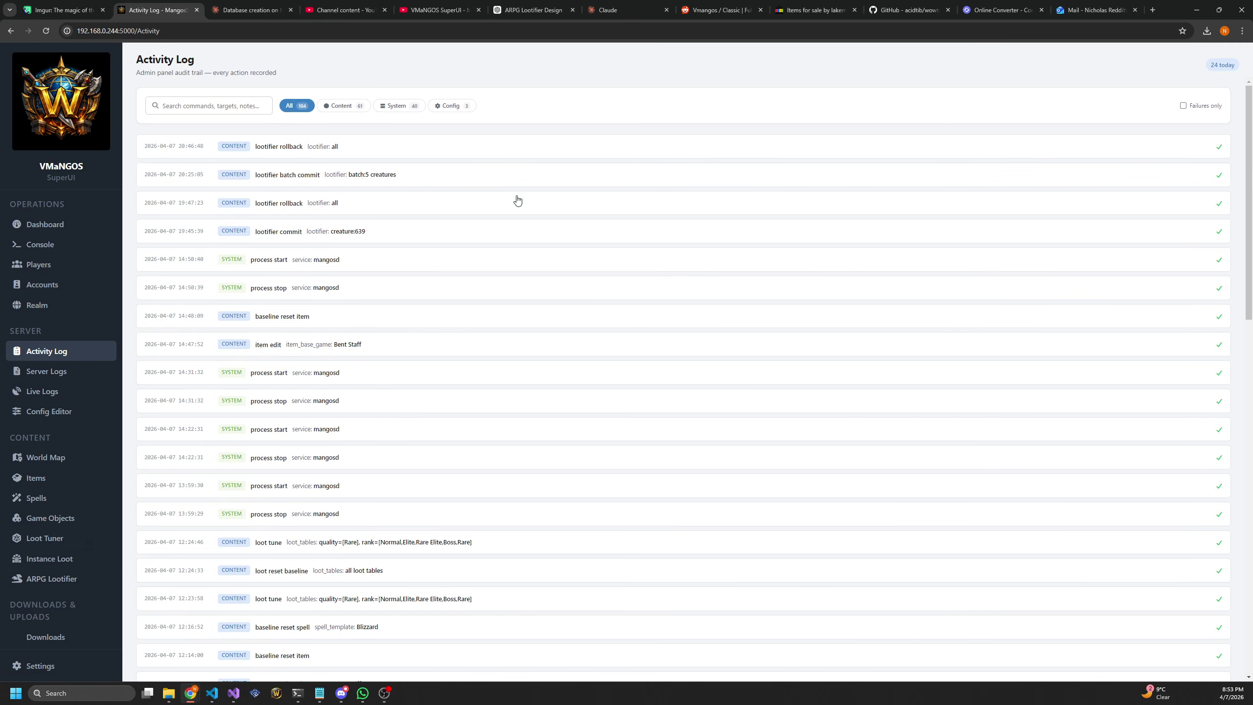
{"action": "left_click", "coordinate": [46, 373]}
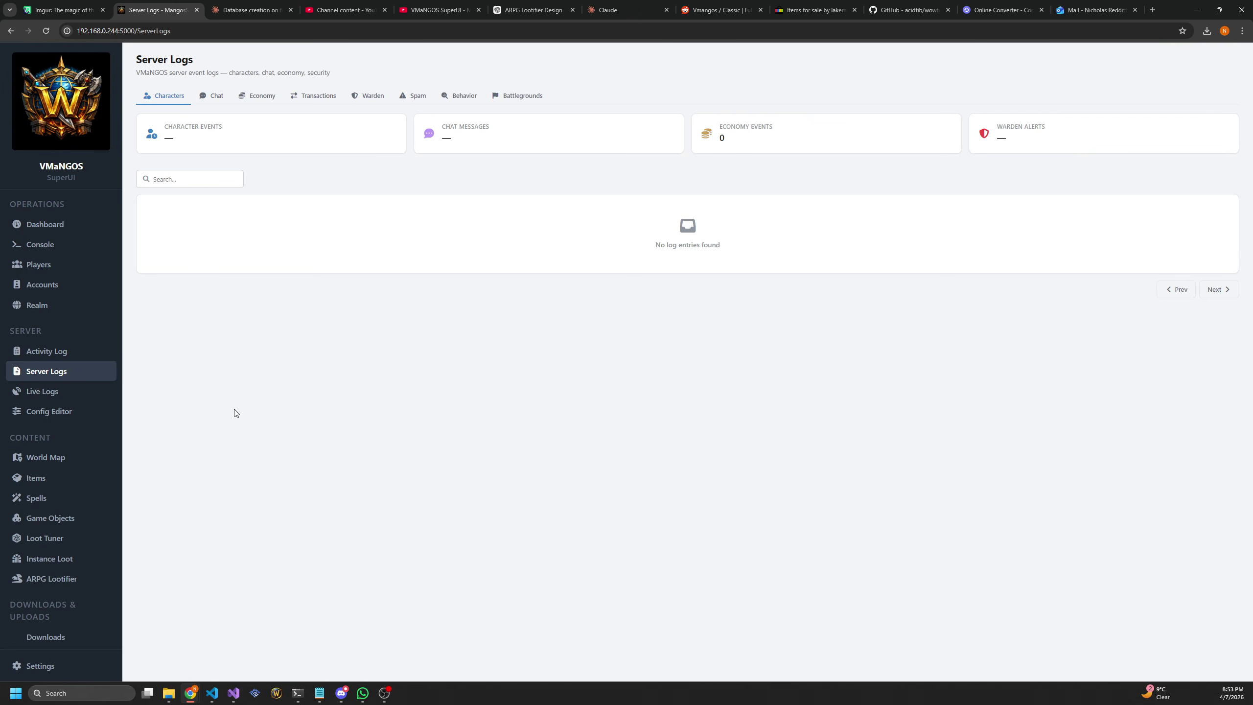
Show Live Logs and cycle through the Character, DBErrors, LevelUp, Loot and Network logs
{"action": "left_click", "coordinate": [45, 395]}
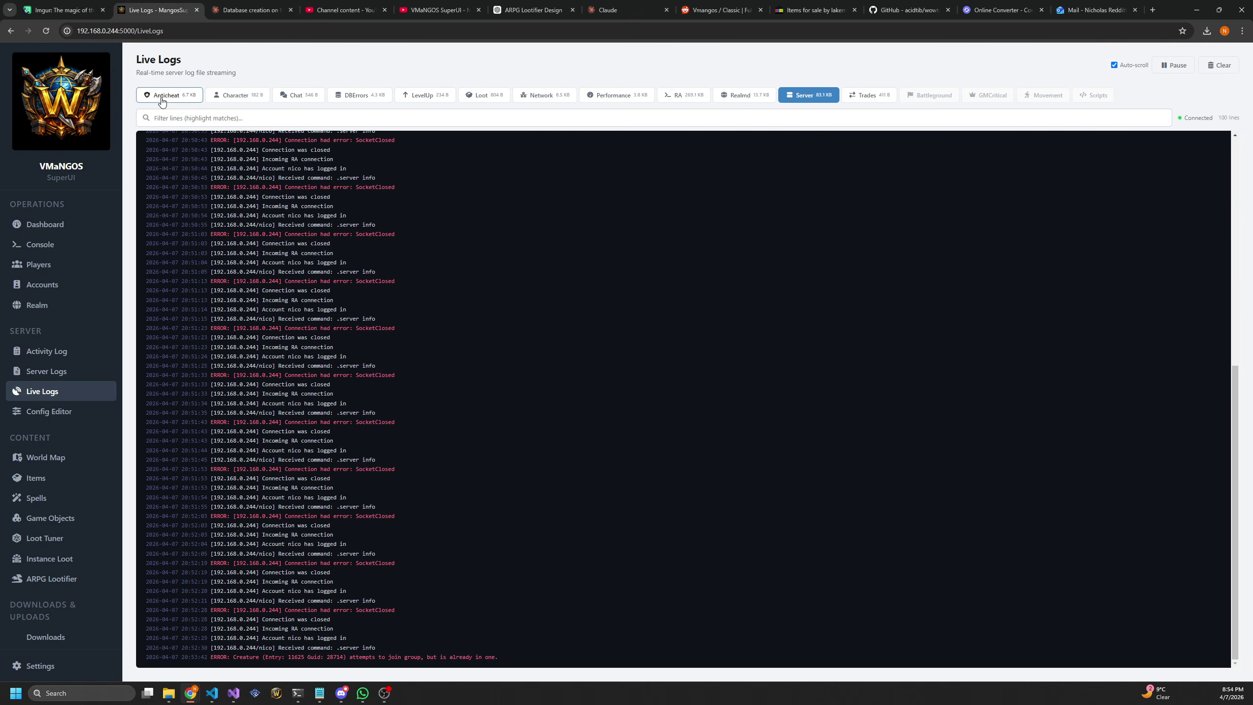
{"action": "left_click", "coordinate": [259, 98]}
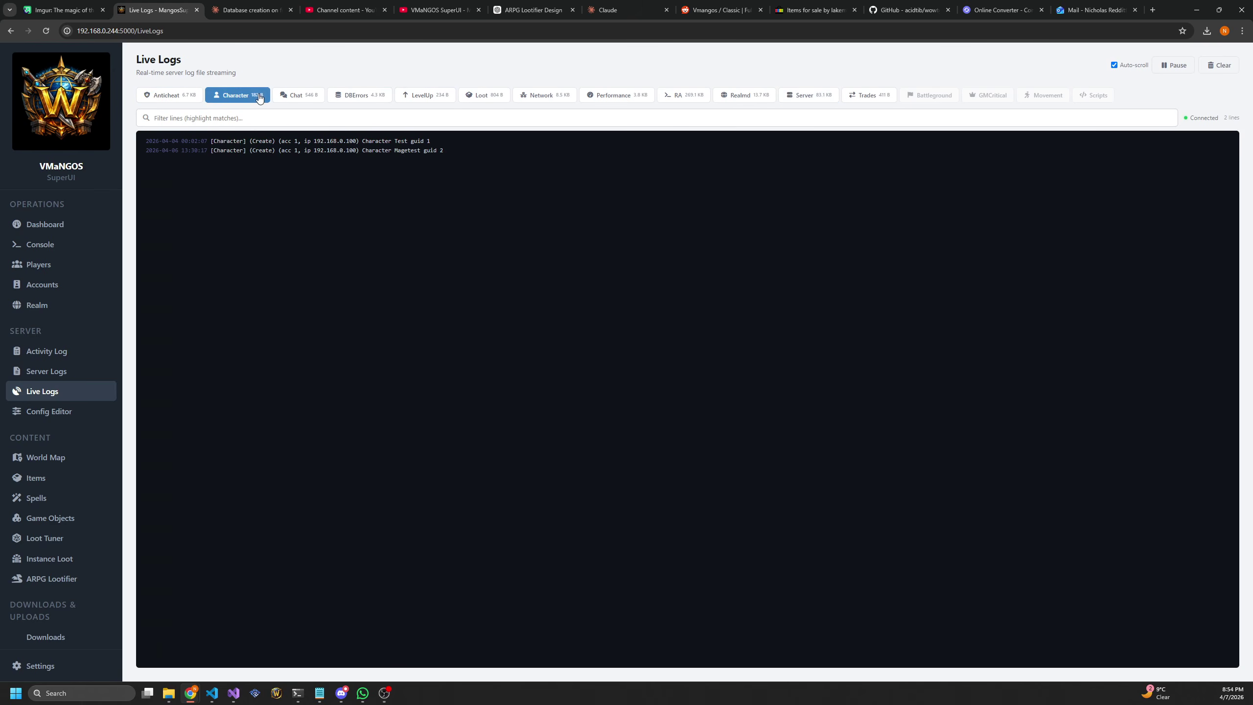
{"action": "left_click", "coordinate": [351, 95]}
{"action": "left_click", "coordinate": [425, 95]}
{"action": "left_click", "coordinate": [481, 95]}
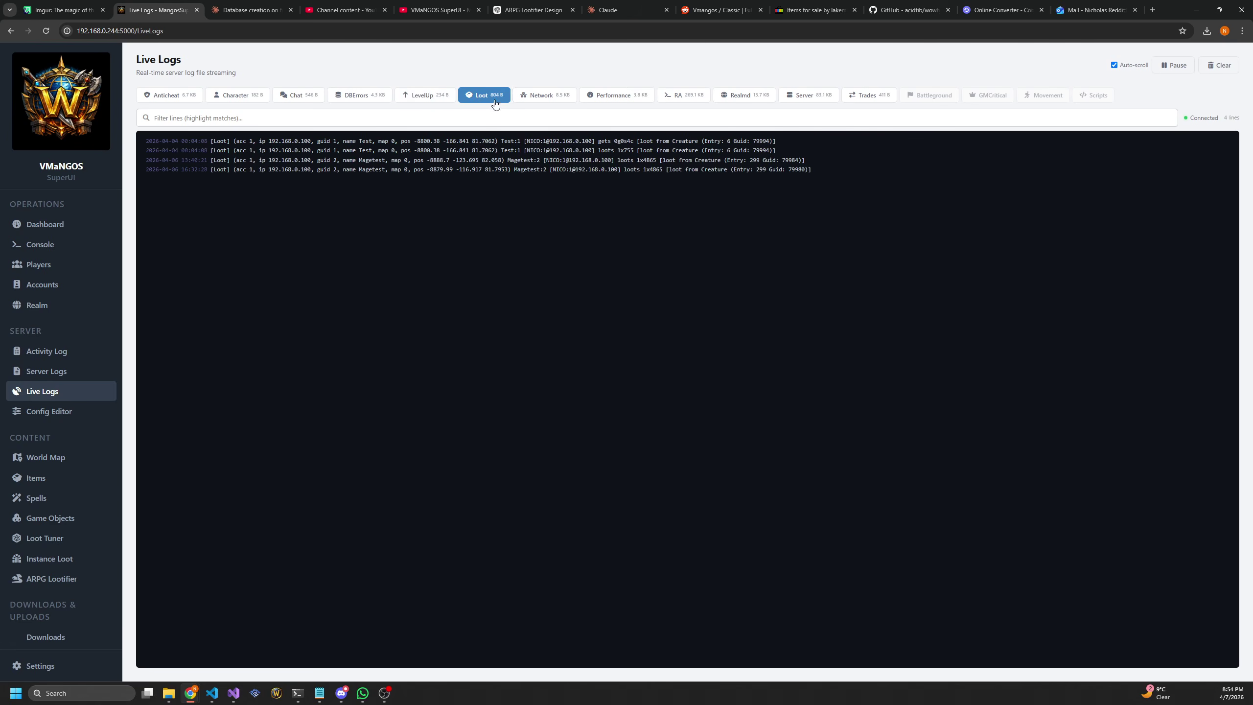
{"action": "left_click", "coordinate": [542, 95]}
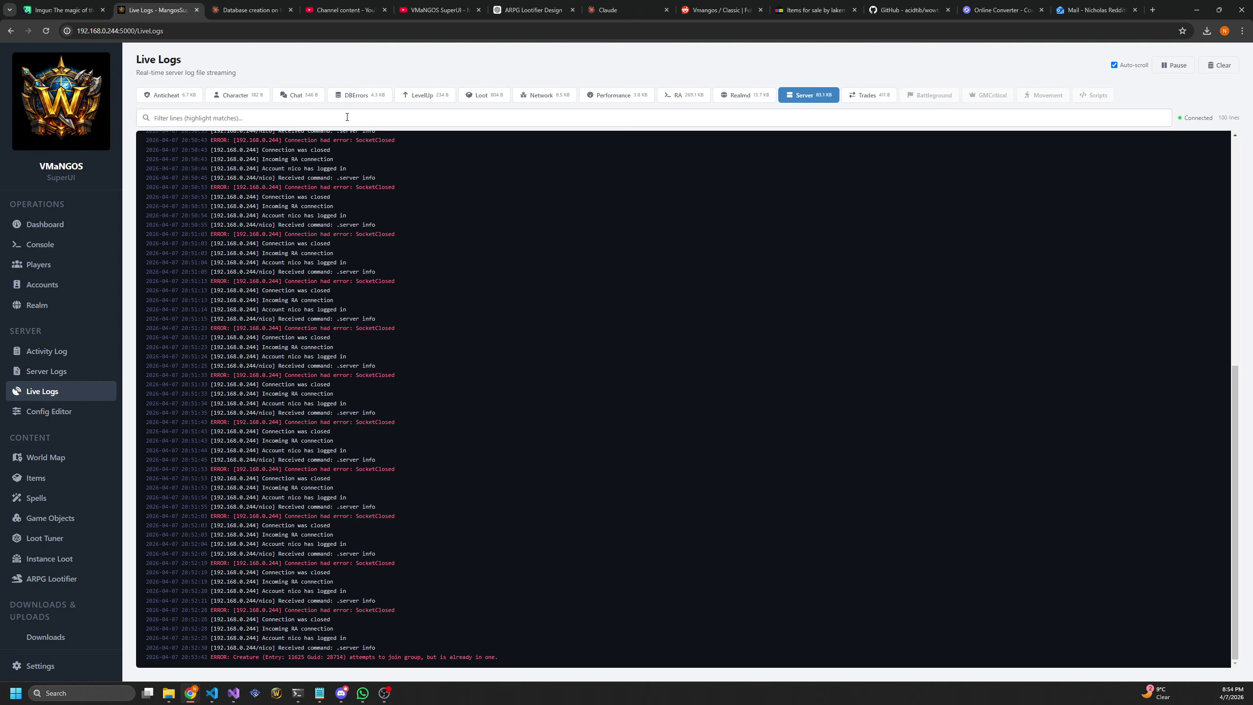
Filter logs by 'load', filter the Realmd log by 'load' and 'conn', then go to the mangosd.conf Config Editor
{"action": "left_click", "coordinate": [361, 120]}
{"action": "type", "text": "load"}
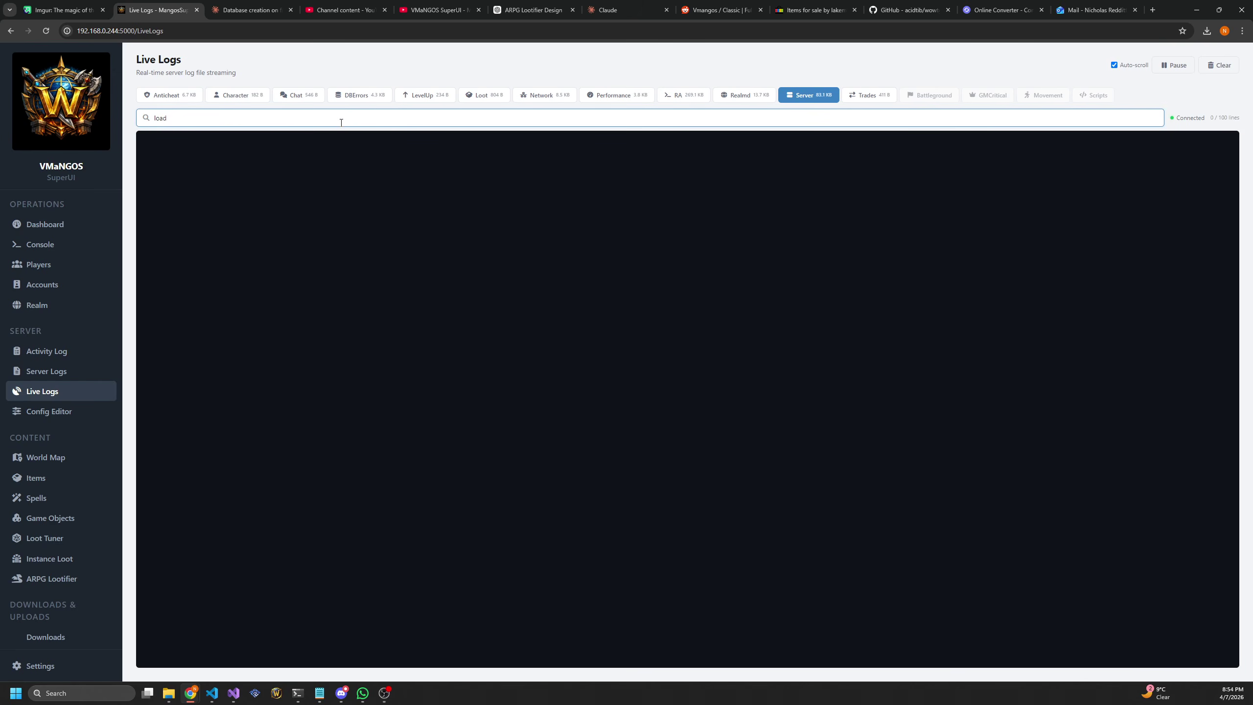
{"action": "key", "text": "BackSpace"}
{"action": "key", "text": "BackSpace"}
{"action": "key", "text": "BackSpace"}
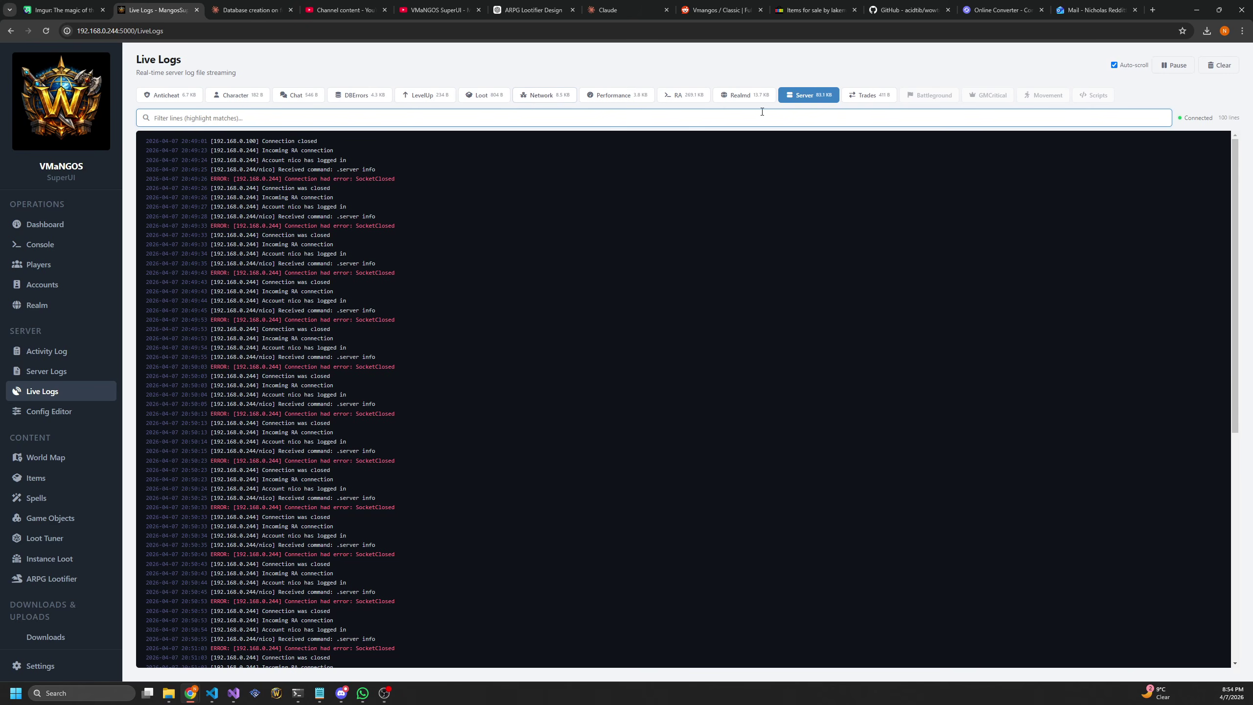
{"action": "left_click", "coordinate": [752, 97]}
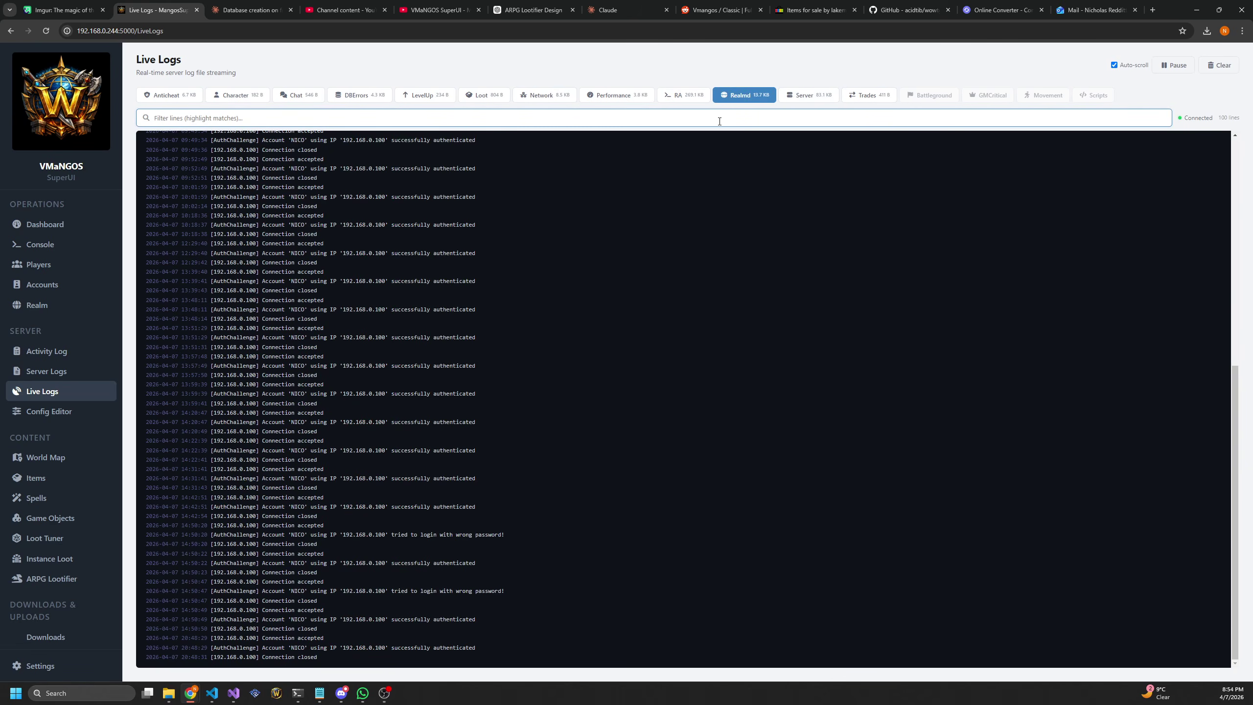
{"action": "left_click", "coordinate": [719, 121]}
{"action": "type", "text": "load"}
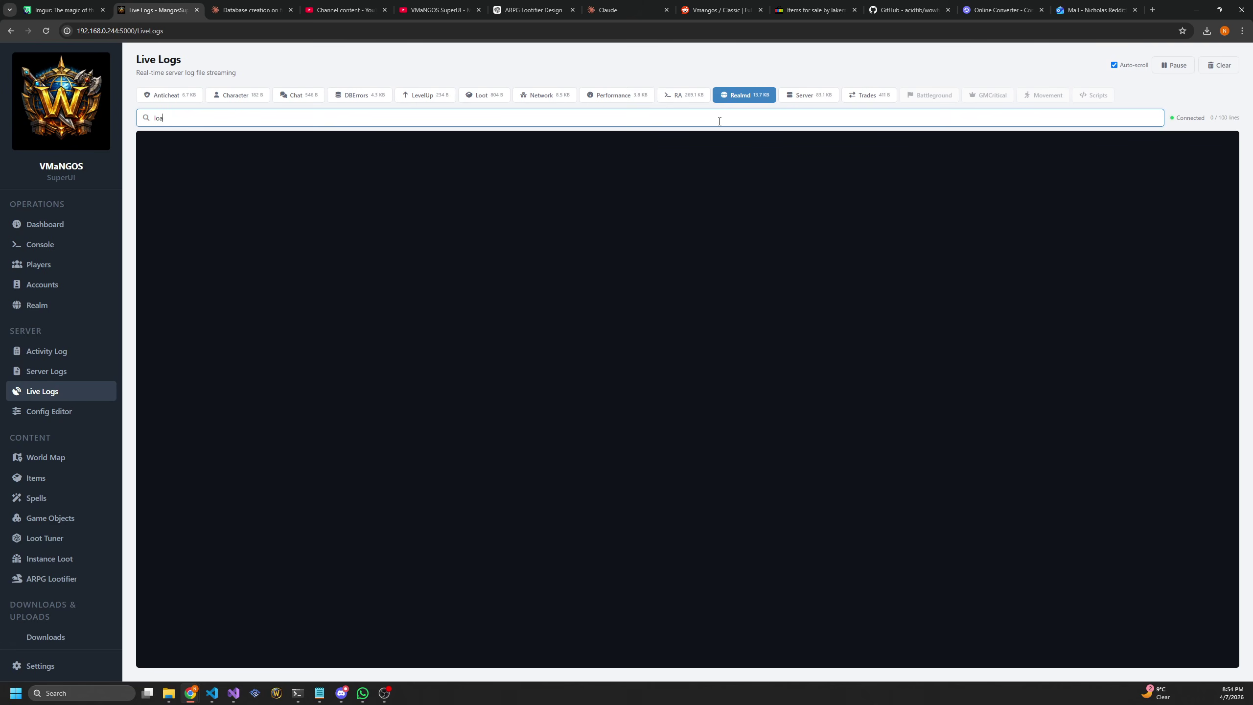
{"action": "key", "text": "BackSpace"}
{"action": "key", "text": "BackSpace"}
{"action": "key", "text": "BackSpace"}
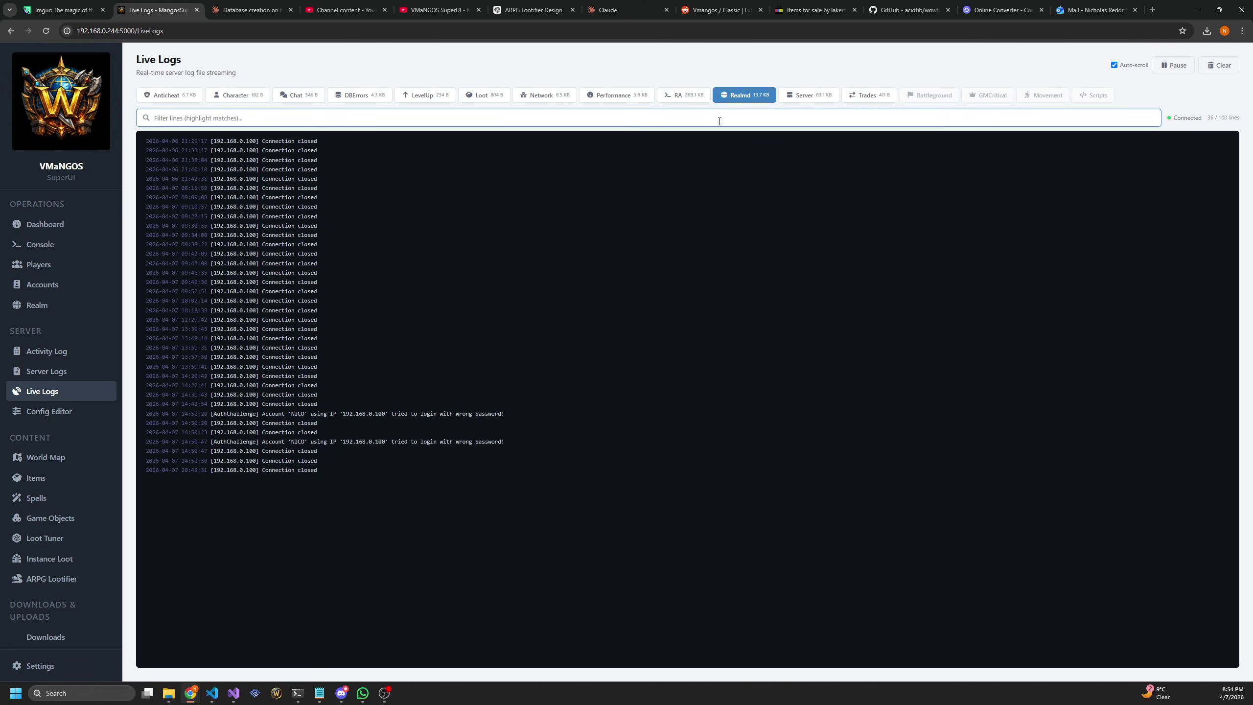
{"action": "type", "text": "conn"}
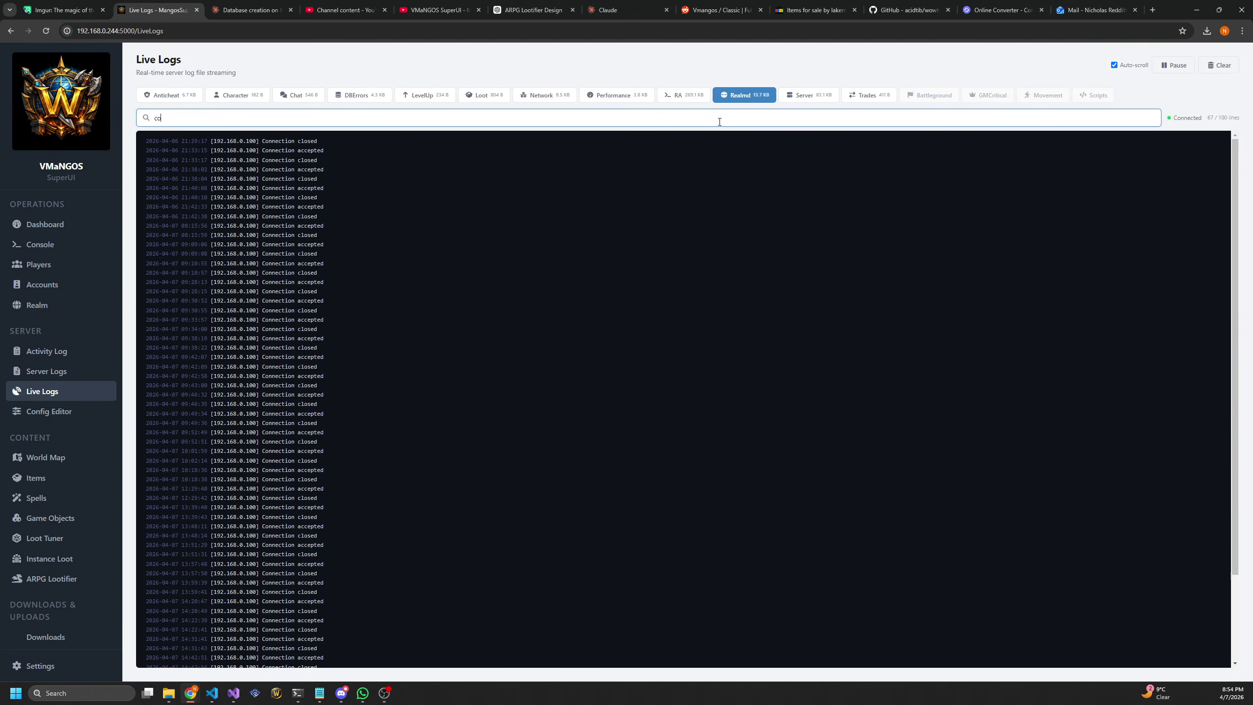
{"action": "key", "text": "BackSpace"}
{"action": "key", "text": "BackSpace"}
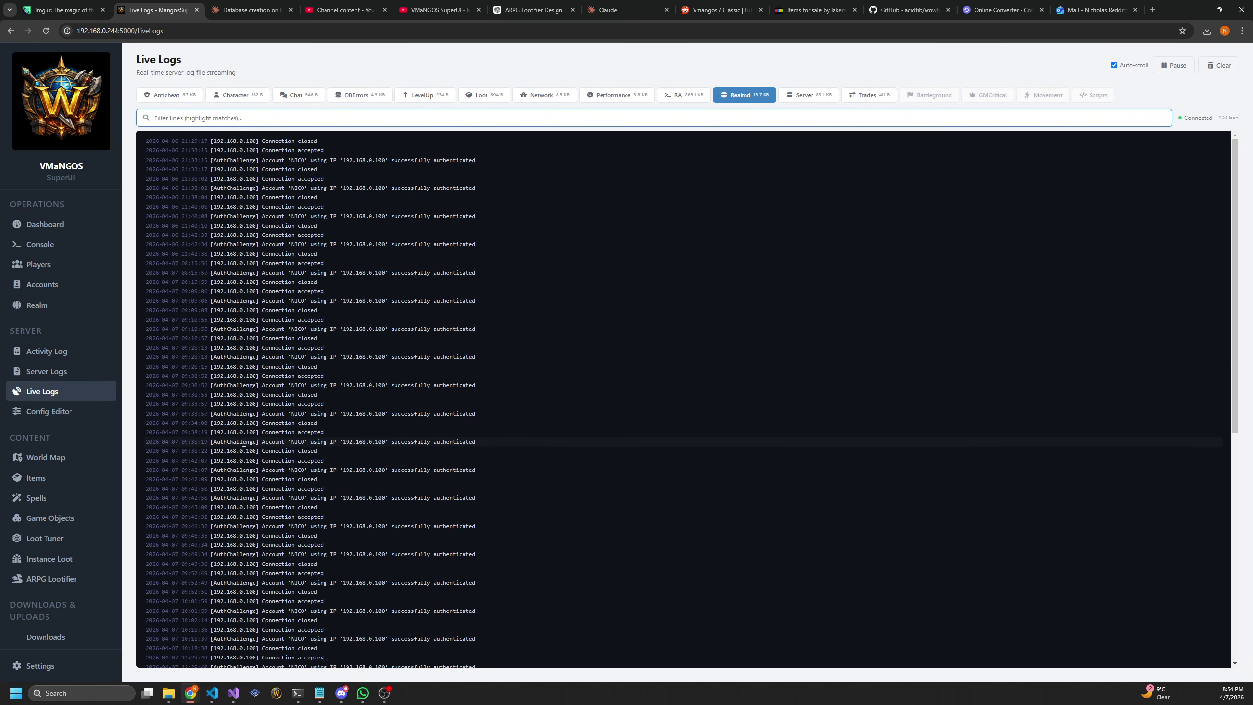
{"action": "left_click", "coordinate": [66, 416]}
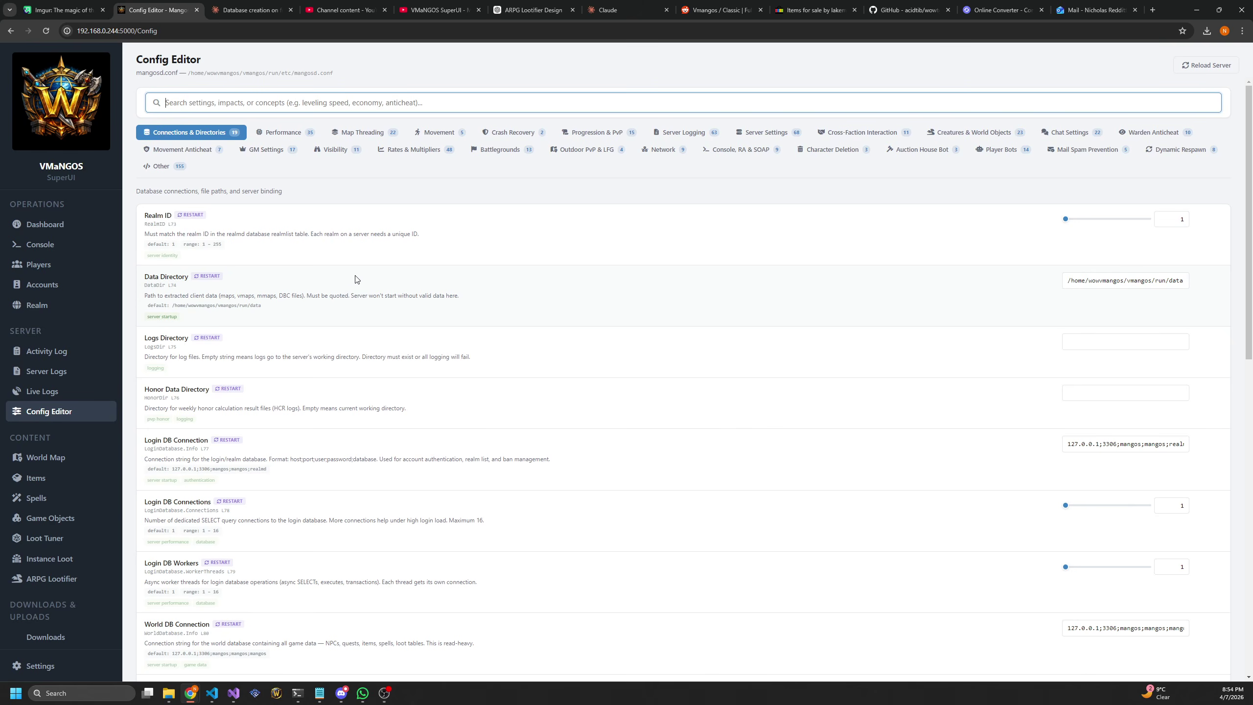
{"action": "scroll", "coordinate": [501, 246], "scroll_direction": "down", "scroll_amount": 10}
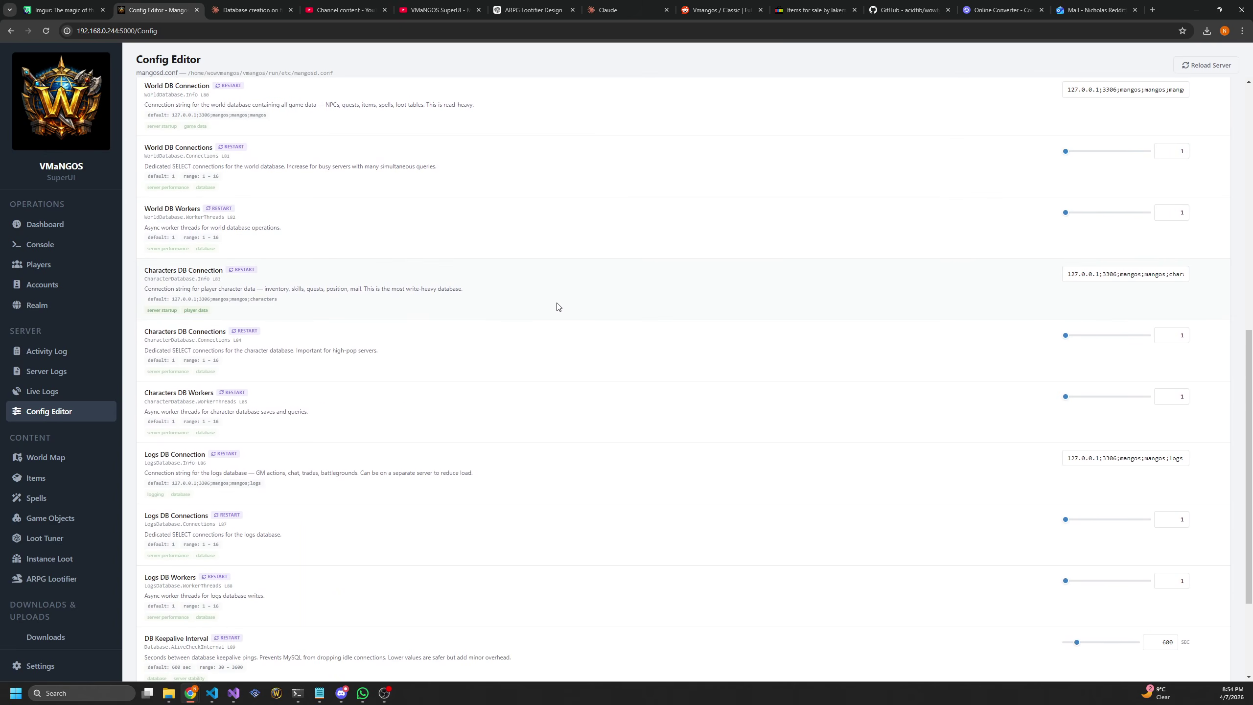
{"action": "scroll", "coordinate": [671, 395], "scroll_direction": "down", "scroll_amount": 3}
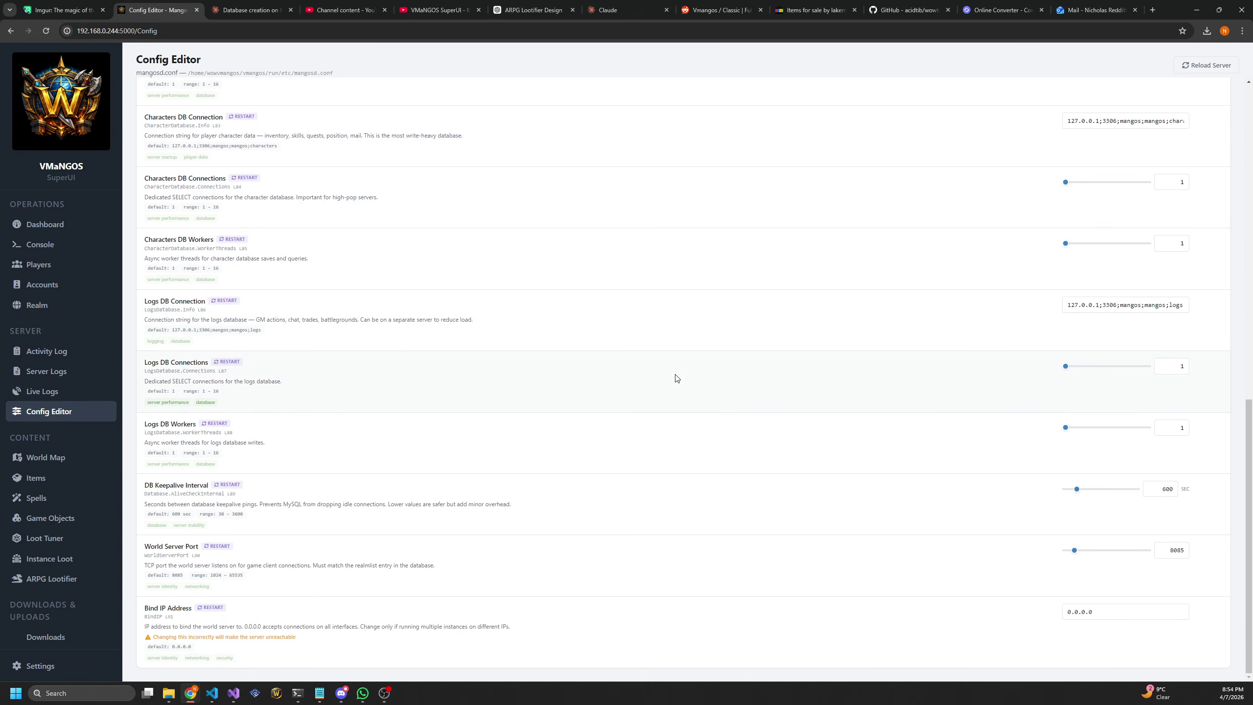
{"action": "scroll", "coordinate": [681, 390], "scroll_direction": "up", "scroll_amount": 14}
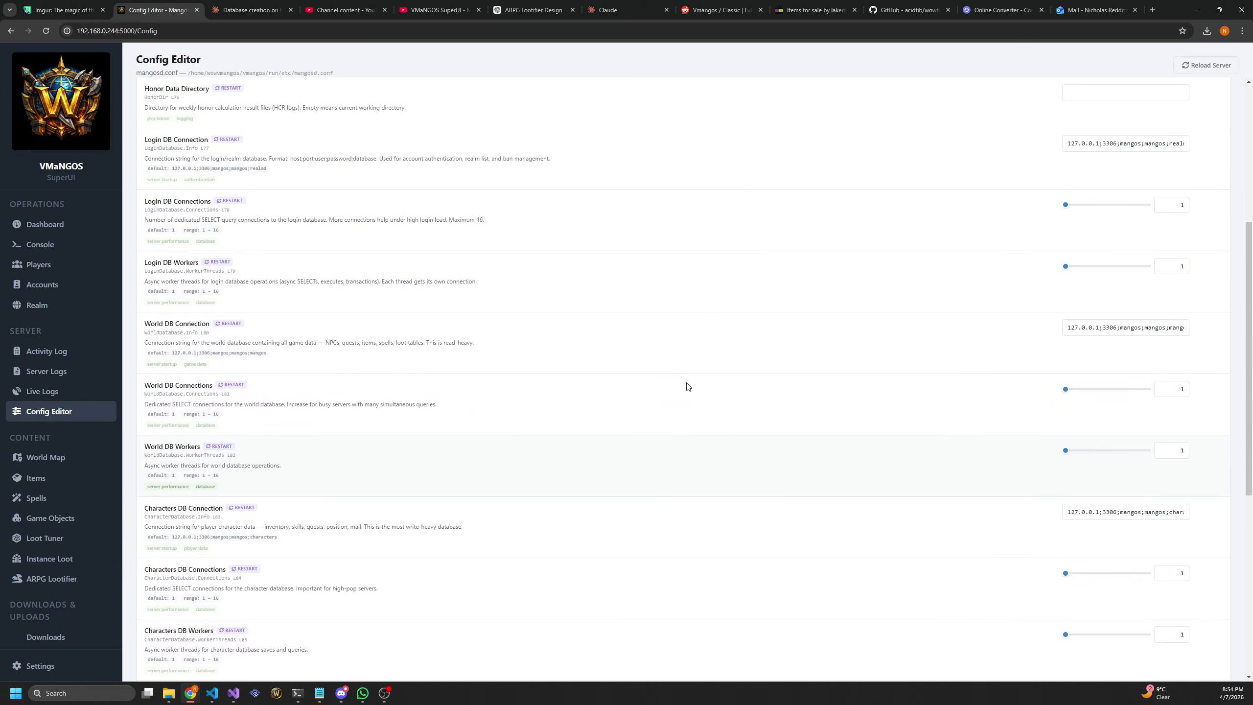
{"action": "scroll", "coordinate": [254, 466], "scroll_direction": "down", "scroll_amount": 2}
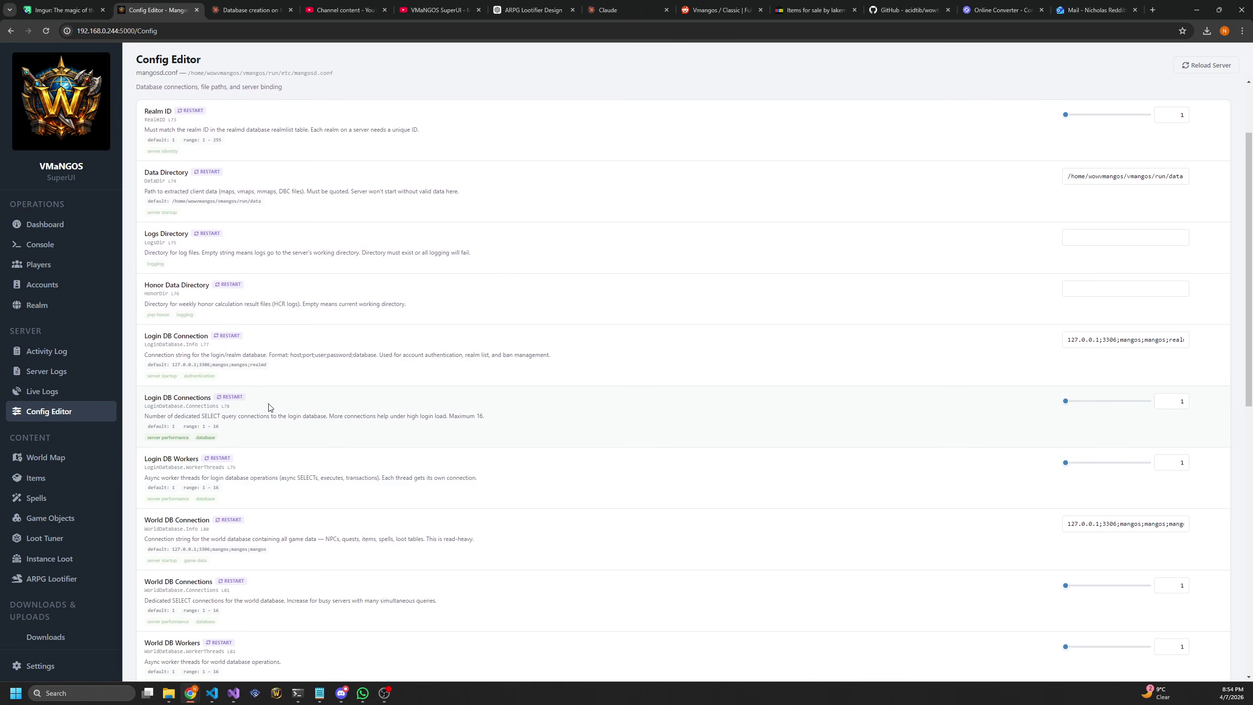
{"action": "left_click_drag", "start_coordinate": [269, 407], "coordinate": [494, 421]}
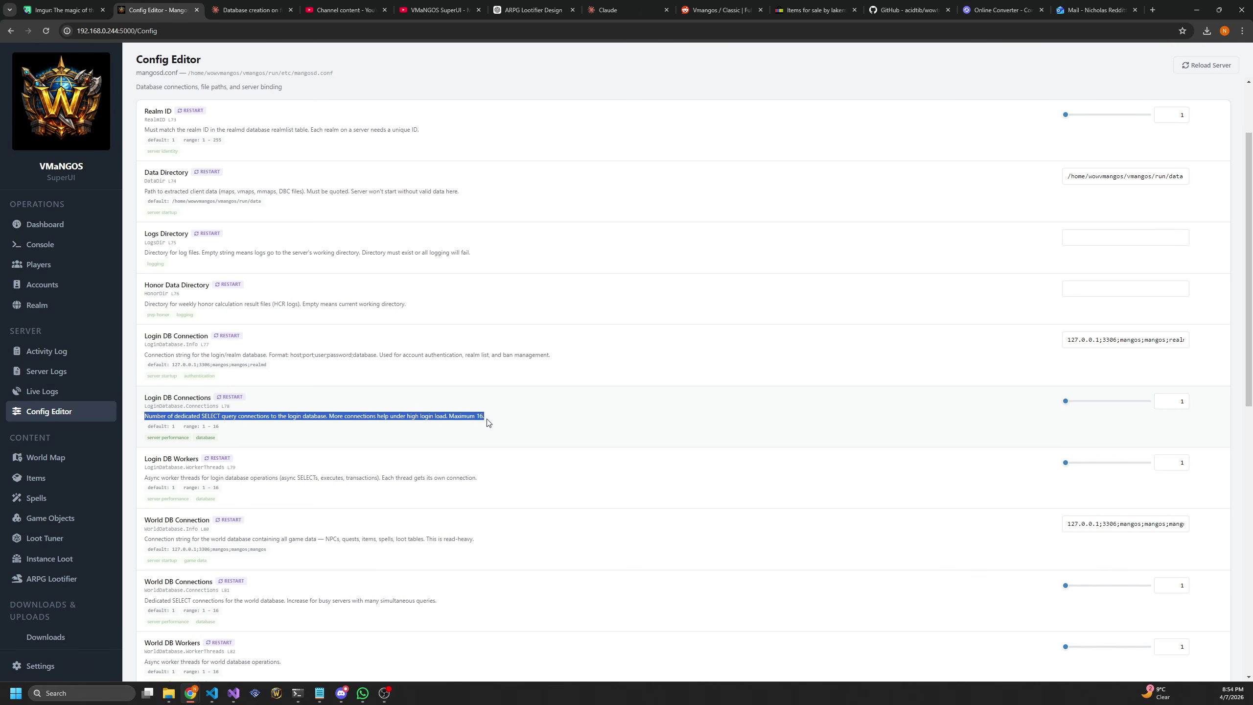
{"action": "left_click", "coordinate": [248, 437]}
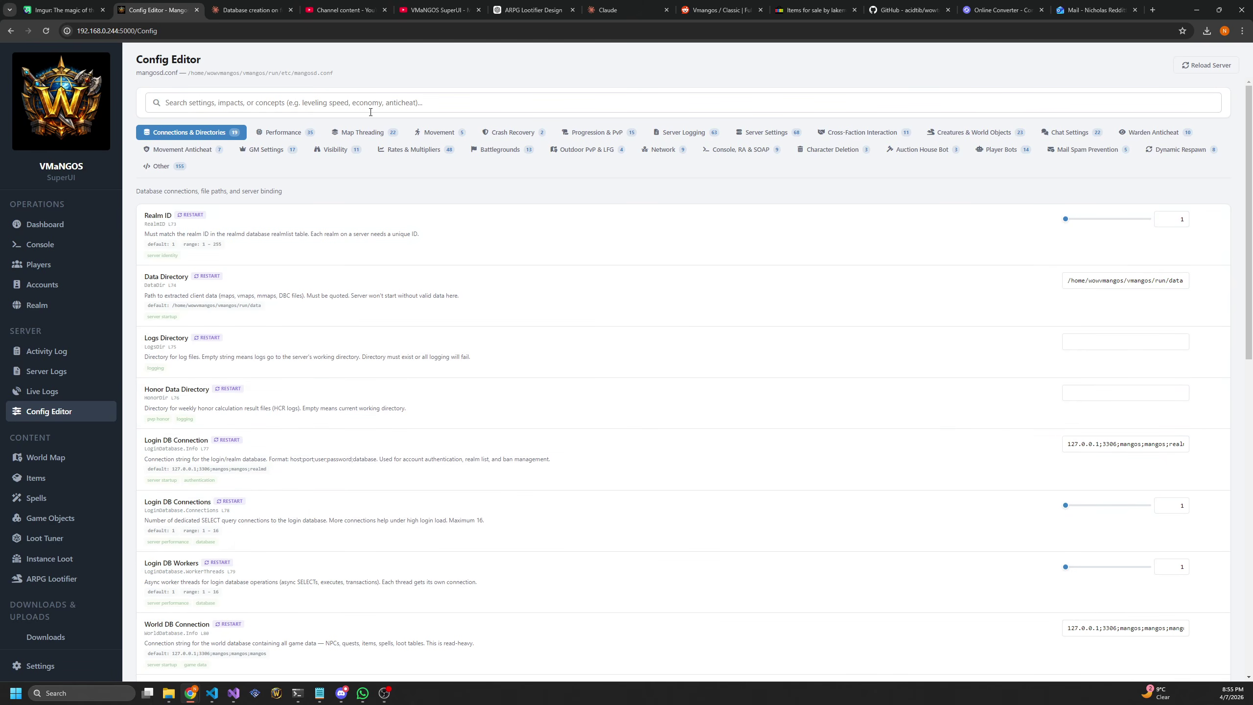
{"action": "left_click", "coordinate": [414, 150]}
{"action": "left_click", "coordinate": [500, 150]}
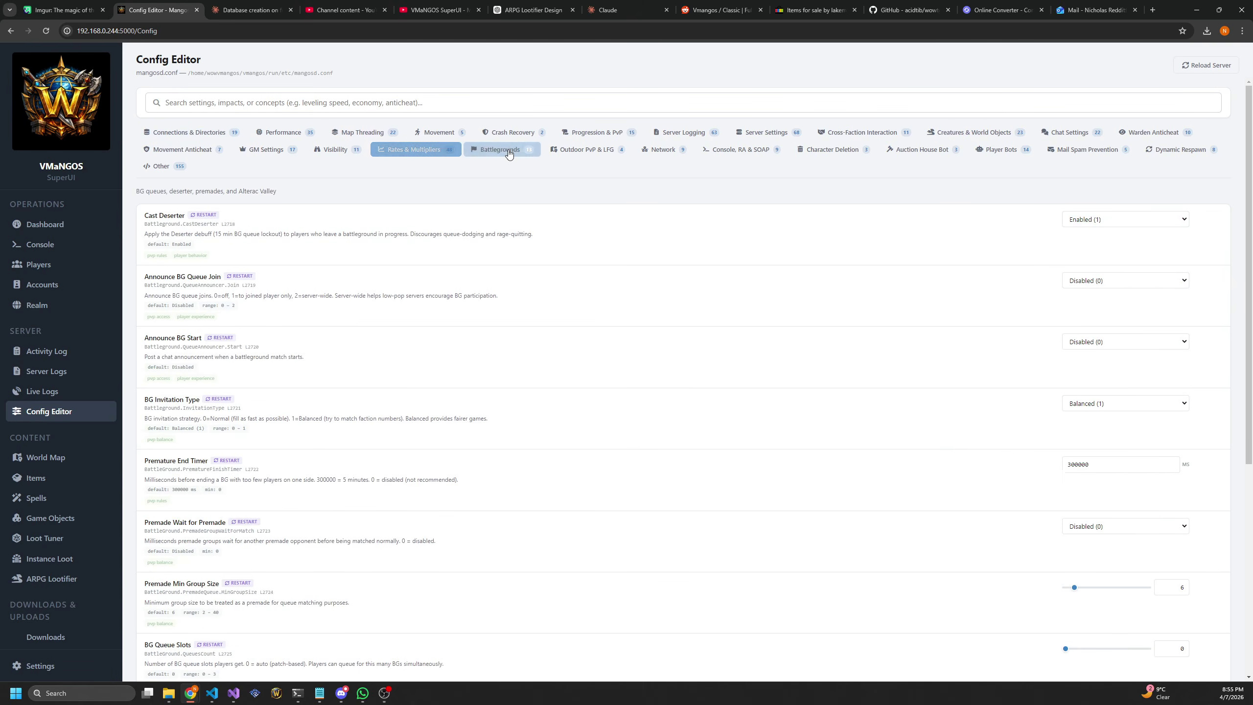
{"action": "left_click", "coordinate": [204, 138]}
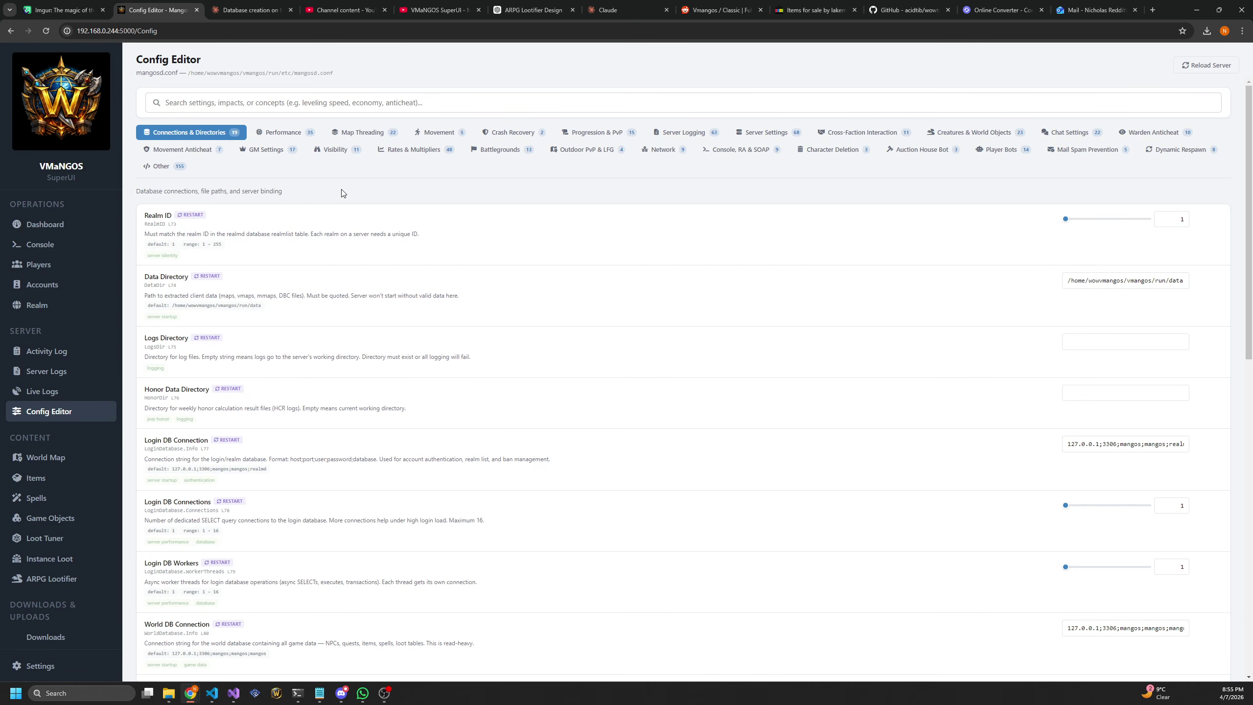
{"action": "scroll", "coordinate": [352, 389], "scroll_direction": "down", "scroll_amount": 4}
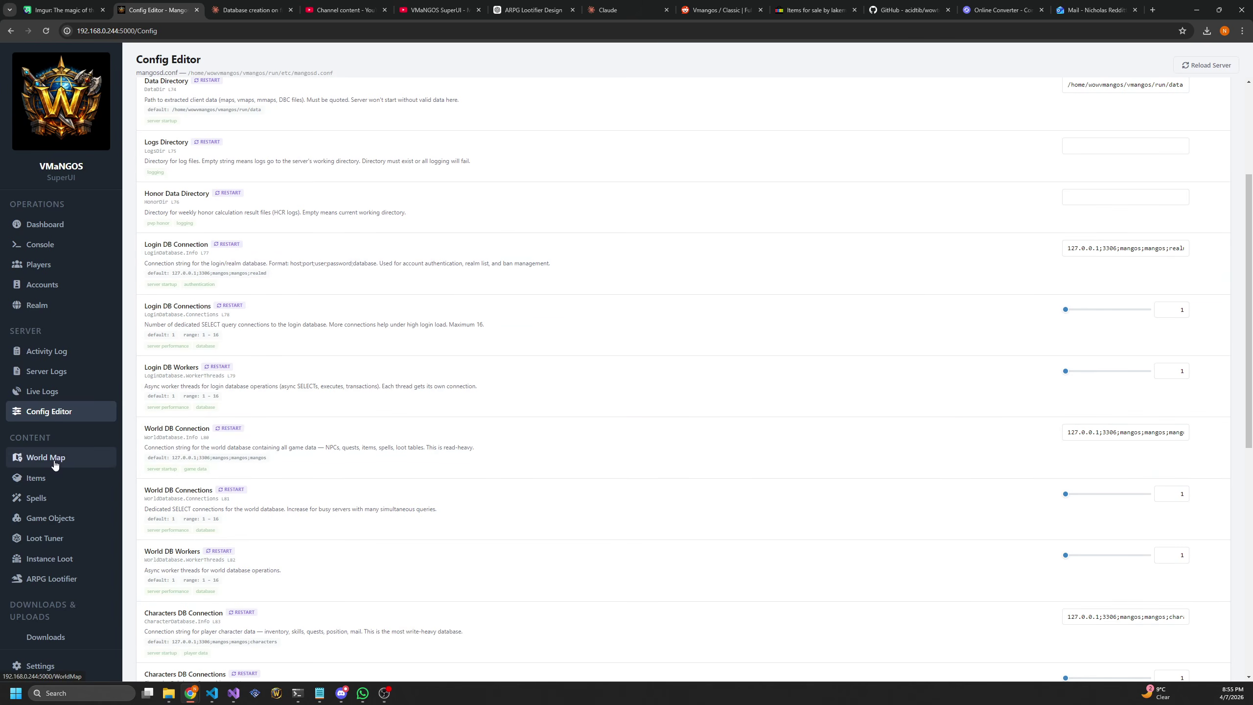
Show the World Map, switch to Kalimdor and back to Eastern Kingdoms, then zoom into Elwynn Forest
{"action": "left_click", "coordinate": [56, 465]}
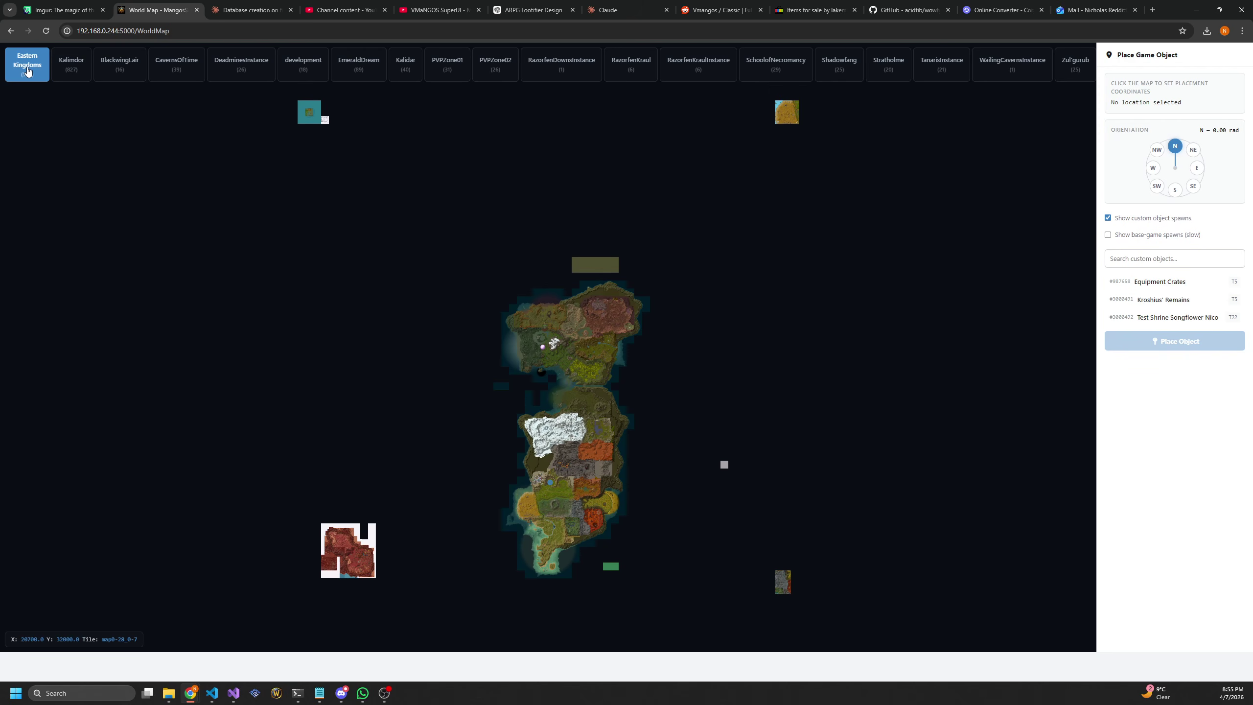
{"action": "left_click", "coordinate": [82, 70]}
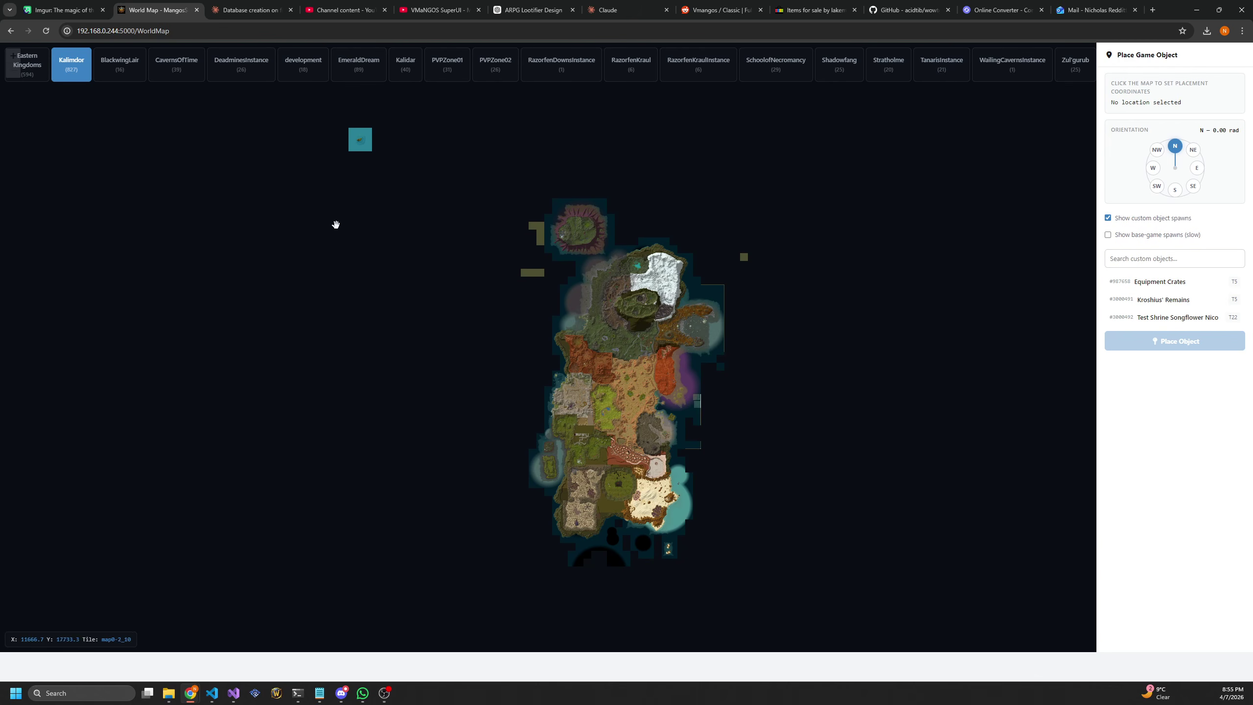
{"action": "left_click", "coordinate": [17, 67]}
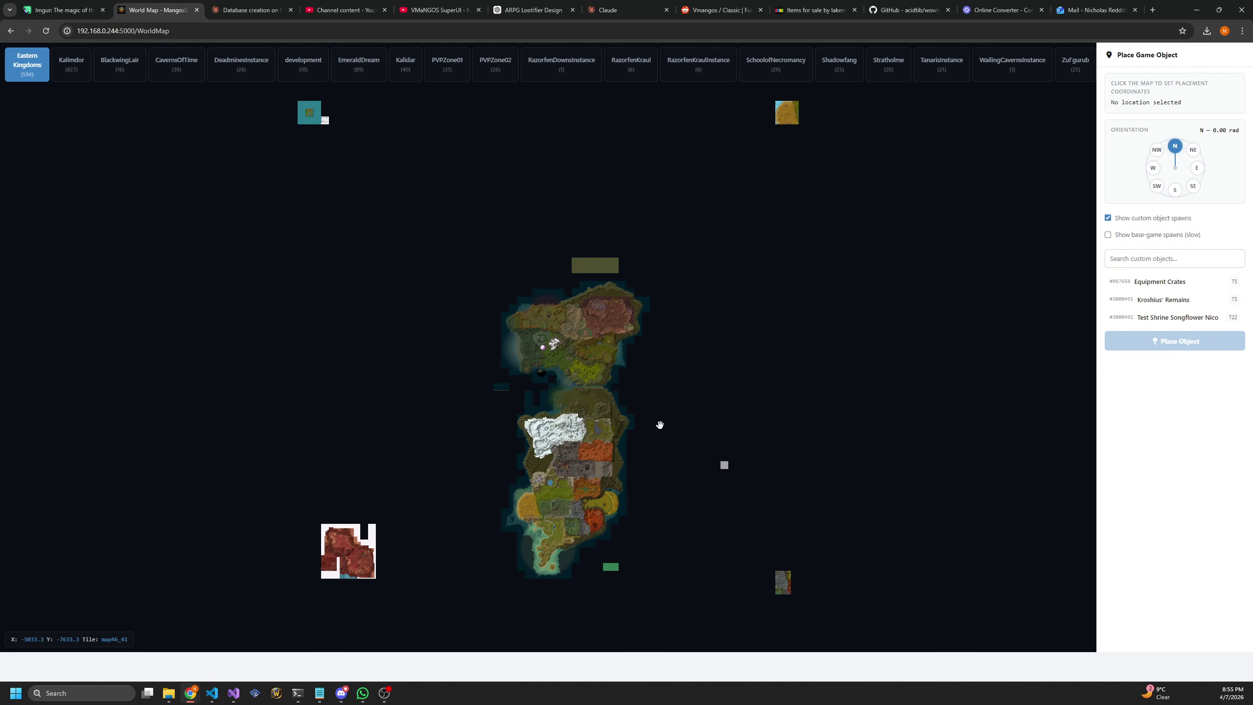
{"action": "scroll", "coordinate": [562, 518], "scroll_direction": "up", "scroll_amount": 3}
{"action": "scroll", "coordinate": [486, 446], "scroll_direction": "up", "scroll_amount": 5}
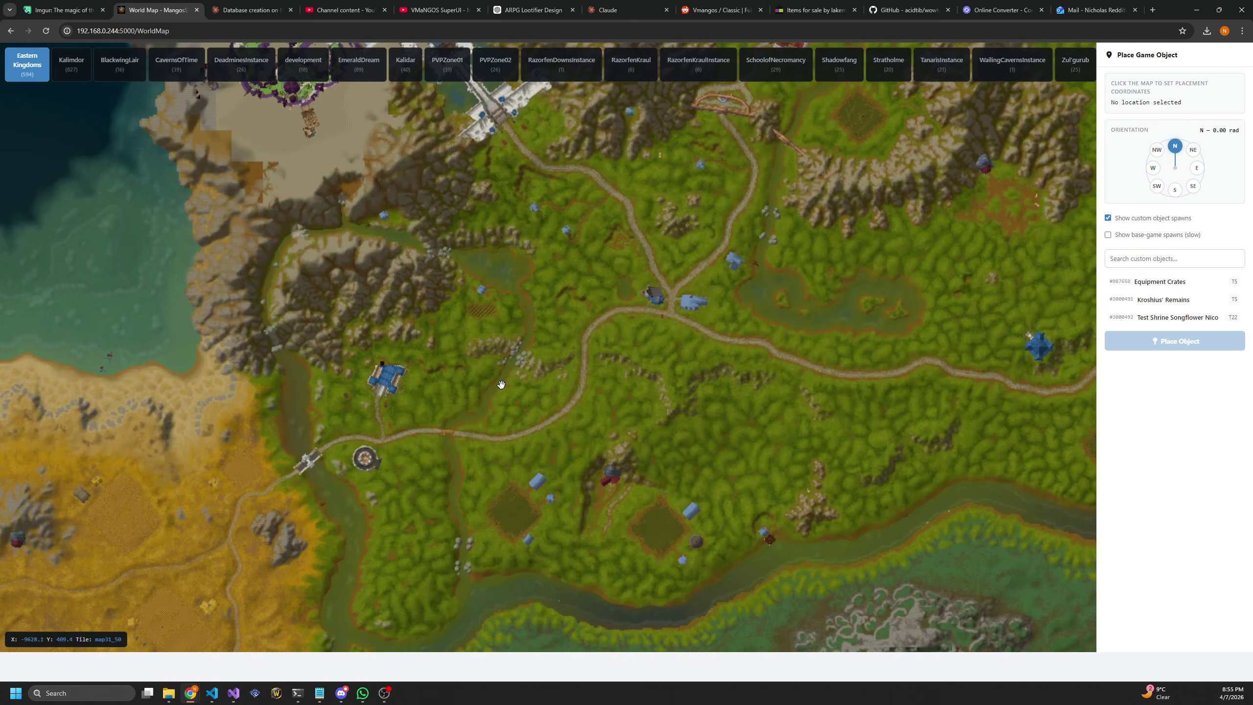
{"action": "scroll", "coordinate": [525, 462], "scroll_direction": "up", "scroll_amount": 3}
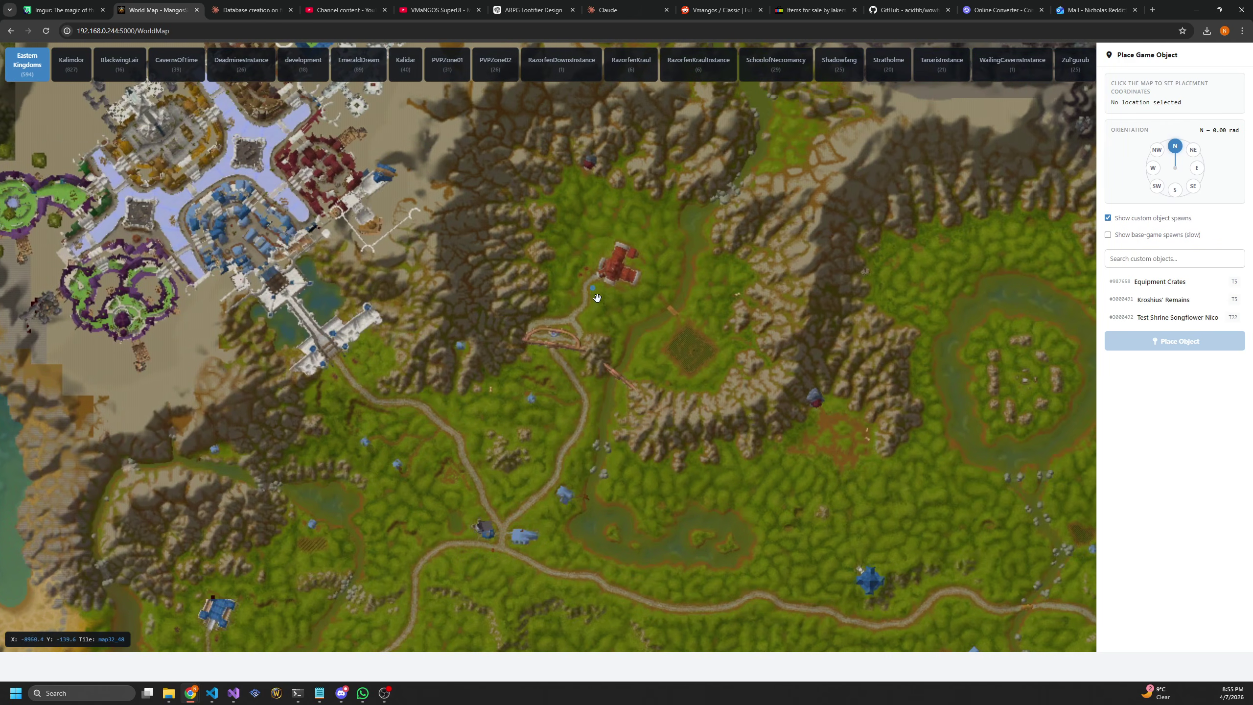
{"action": "scroll", "coordinate": [594, 299], "scroll_direction": "up", "scroll_amount": 3}
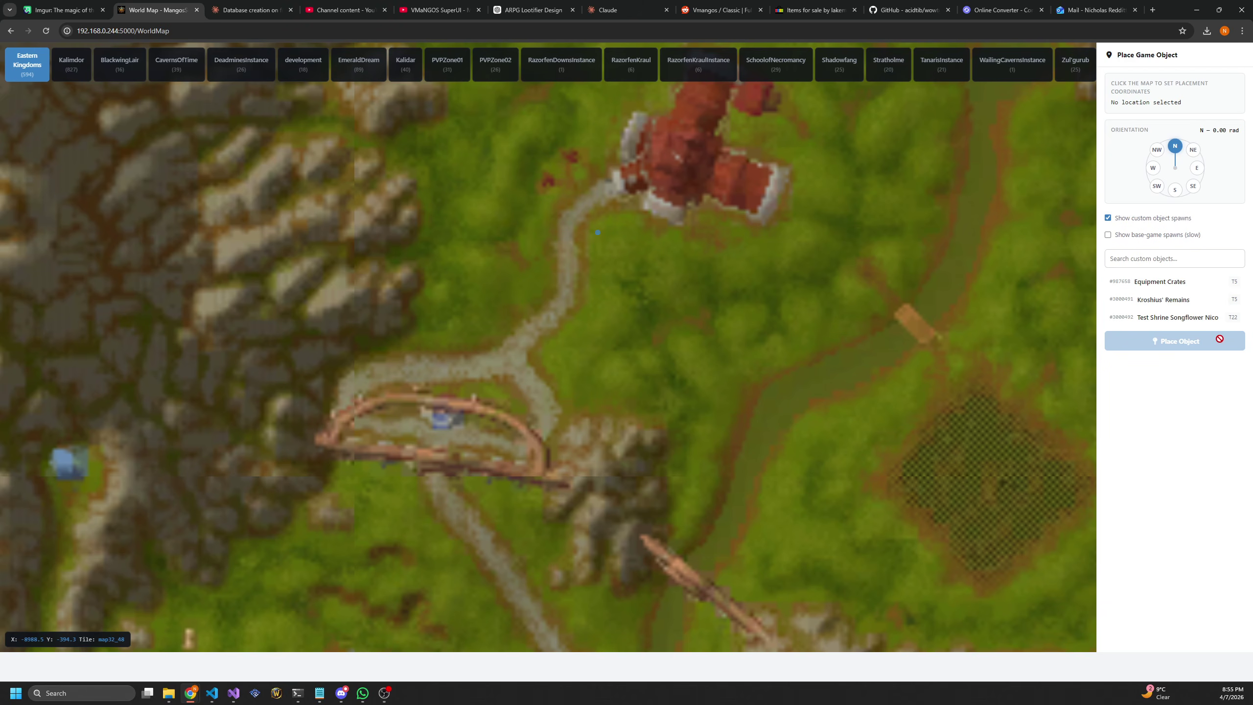
Place the test shrine at X -8993.5, Y -90.4 facing northeast, then go back to the Config Editor
{"action": "left_click", "coordinate": [1143, 324]}
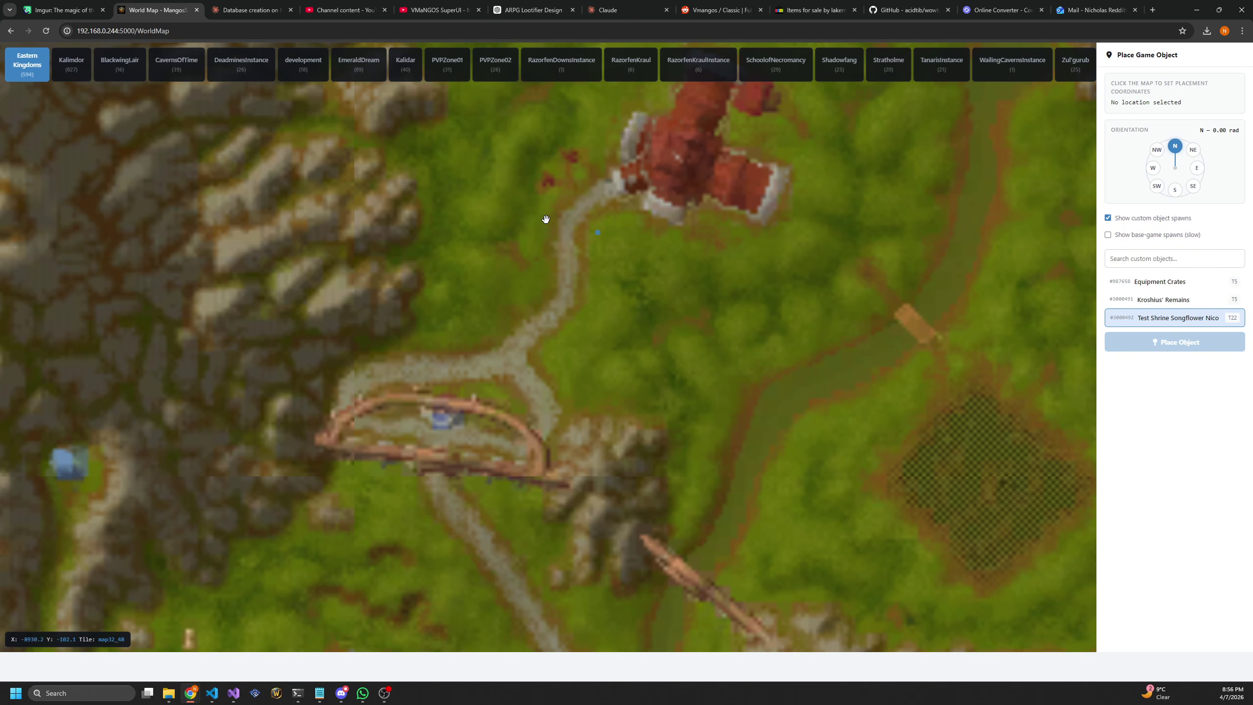
{"action": "left_click", "coordinate": [539, 236]}
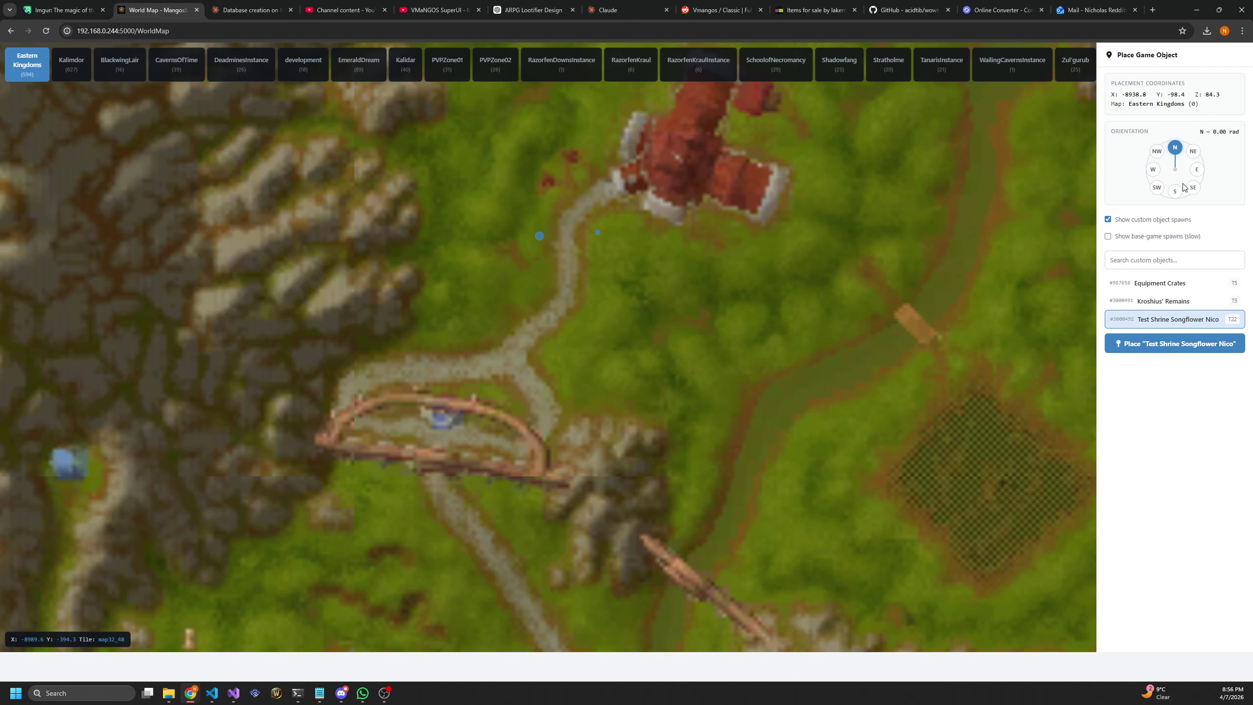
{"action": "left_click", "coordinate": [1197, 169]}
{"action": "left_click", "coordinate": [523, 339]}
{"action": "left_click", "coordinate": [1192, 151]}
{"action": "left_click_drag", "start_coordinate": [636, 327], "coordinate": [581, 310]}
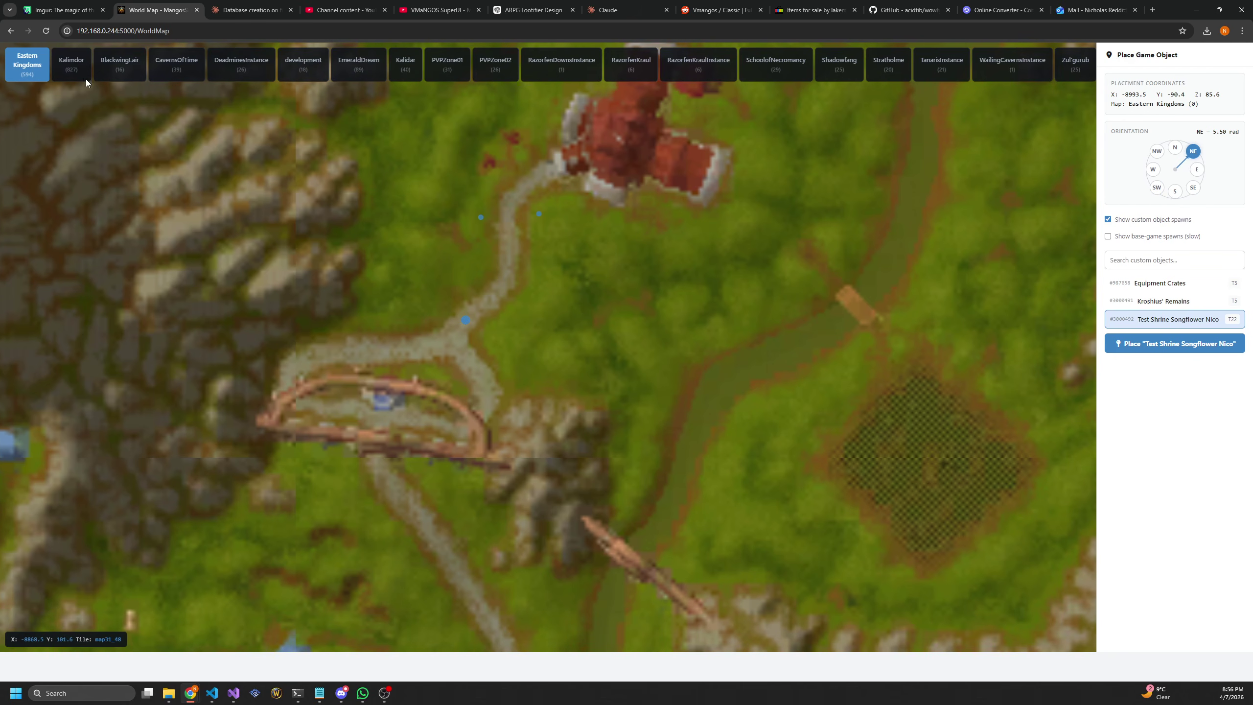
{"action": "left_click", "coordinate": [10, 31]}
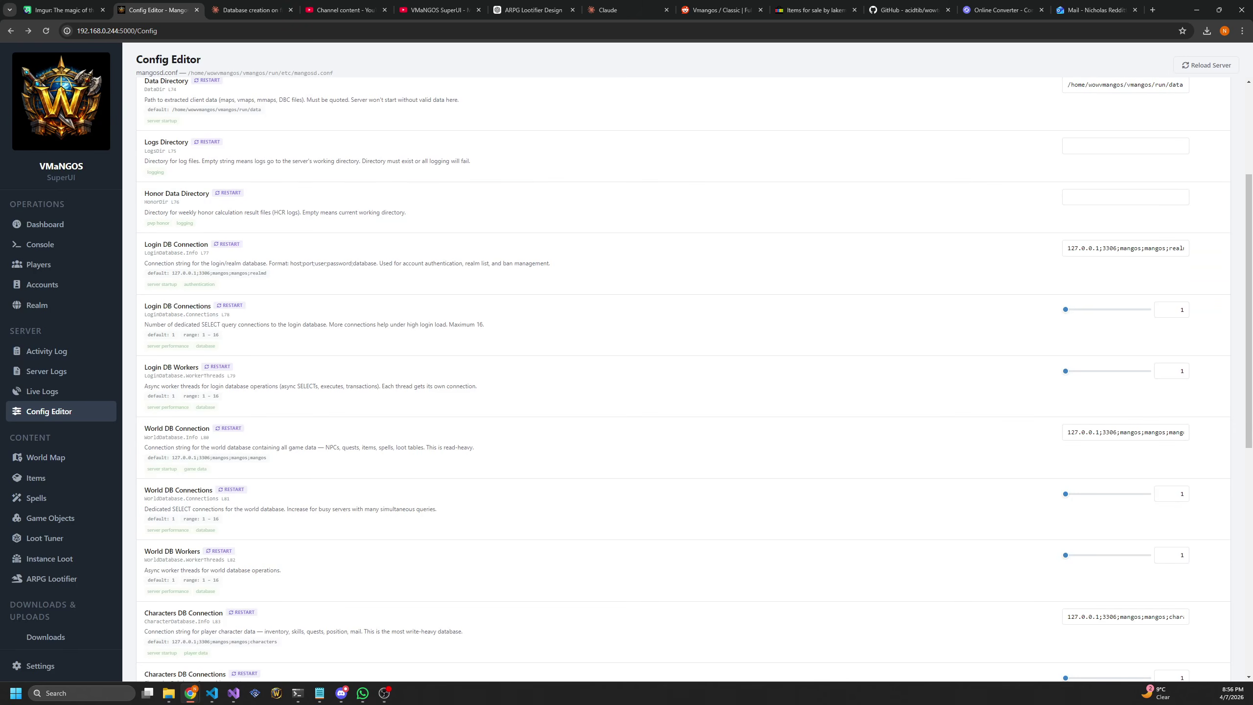
From the Dashboard's Quick Actions, stop and then start the world server
{"action": "left_click", "coordinate": [58, 224]}
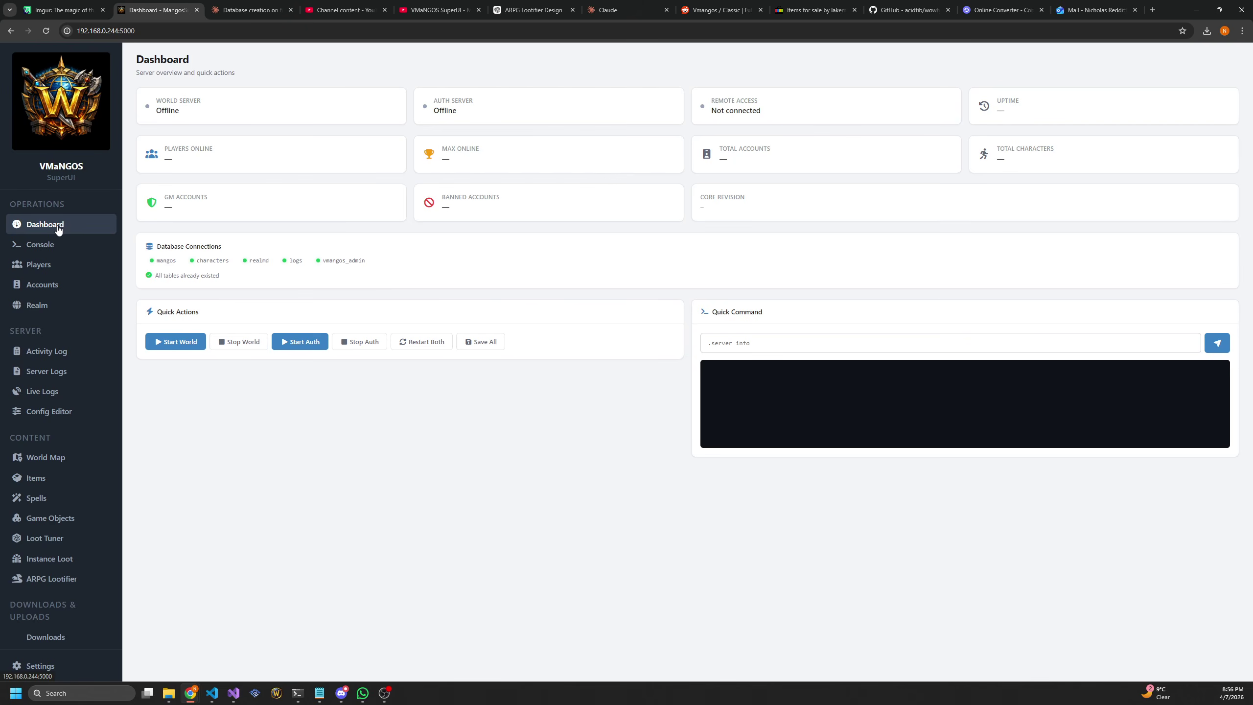
{"action": "left_click", "coordinate": [222, 341]}
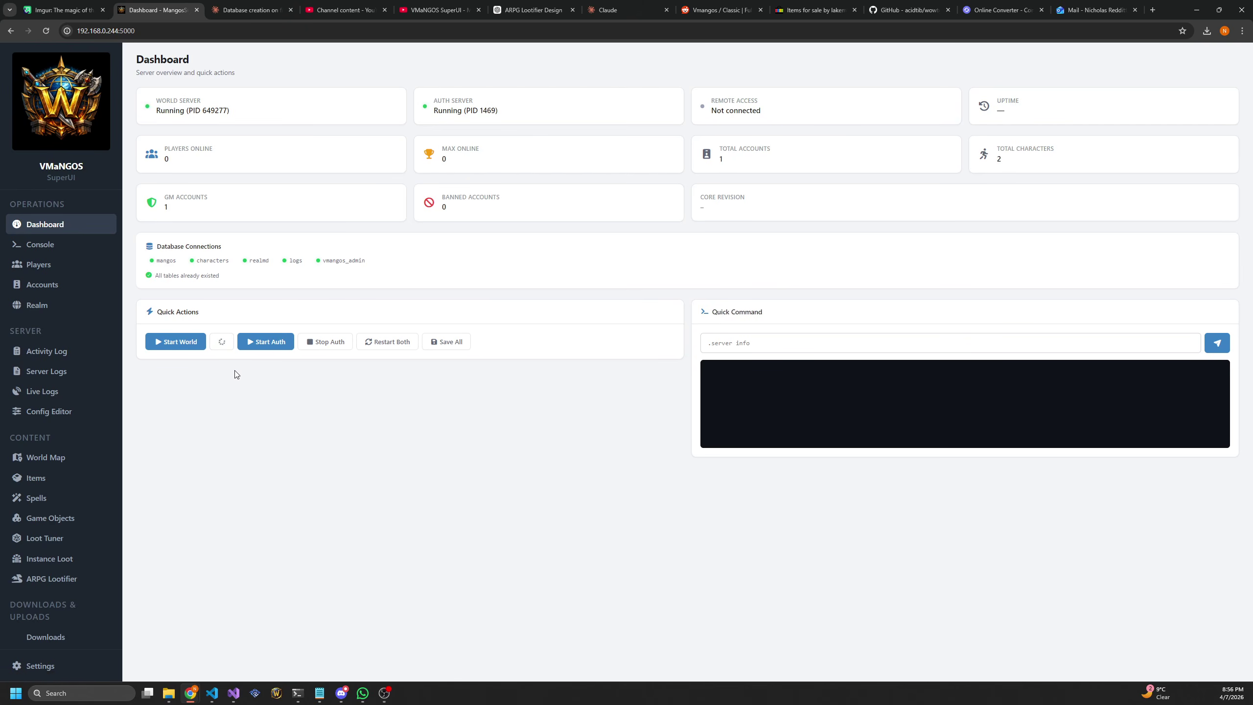
{"action": "left_click", "coordinate": [182, 350]}
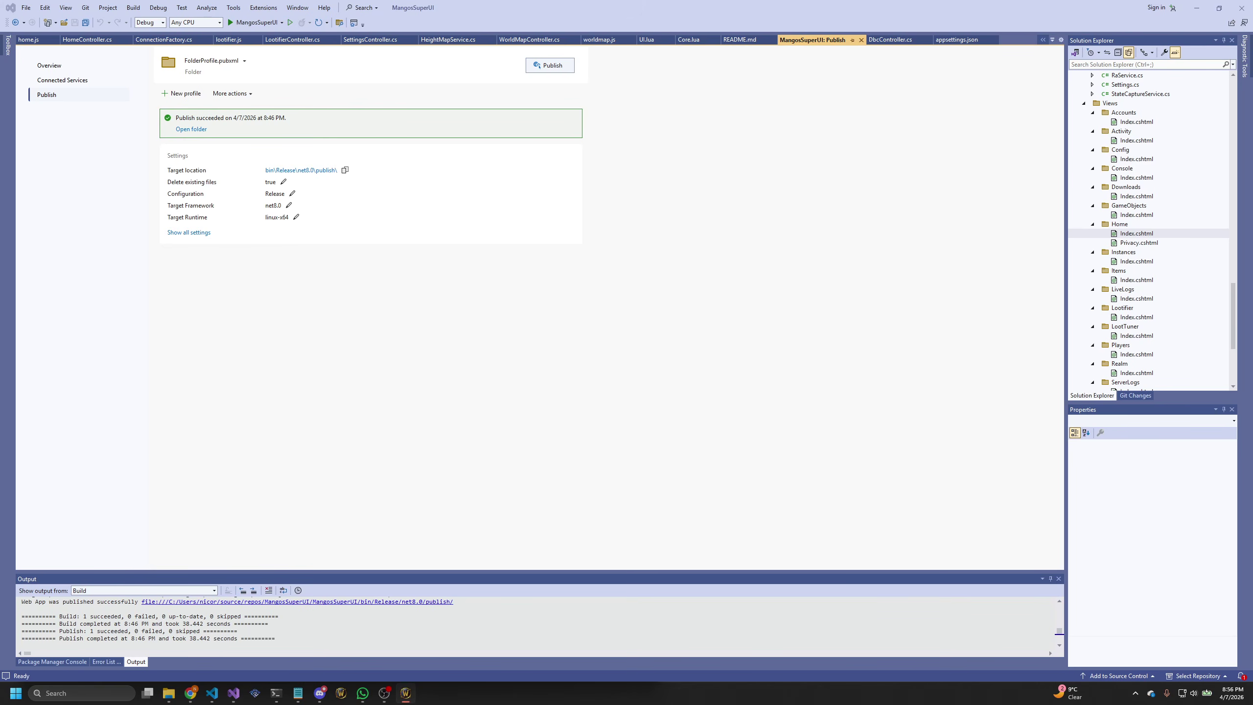
Log in with the account password and enter the world as the level 2 mage
{"action": "type", "text": "1"}
{"action": "key", "text": "Return"}
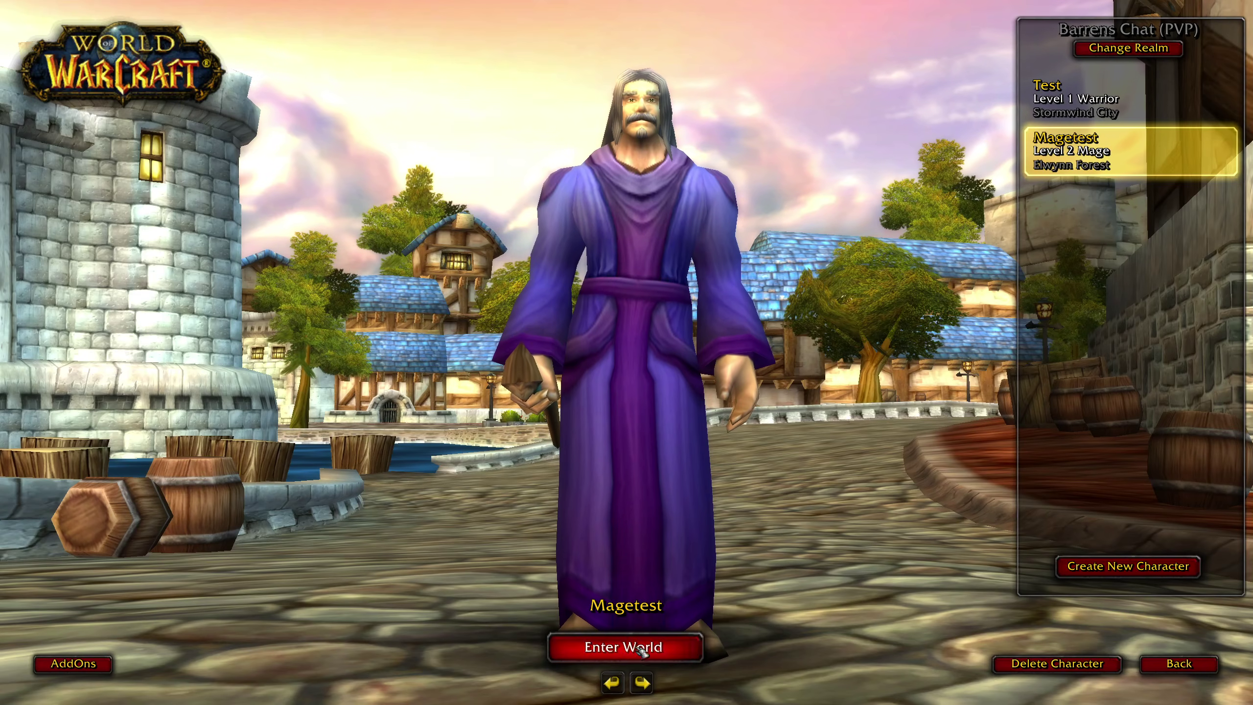
{"action": "left_click", "coordinate": [640, 647]}
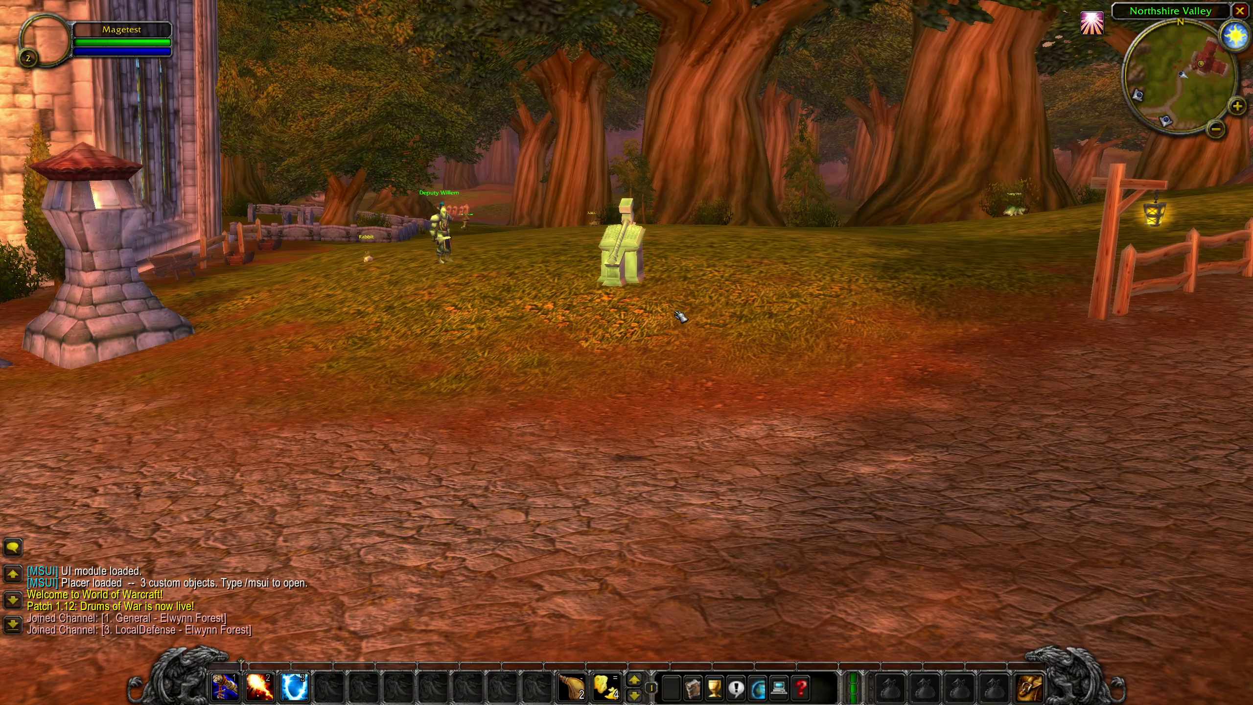
Run the mage up the path to just behind the test shrine and bring up chat input
{"action": "key", "text": "w"}
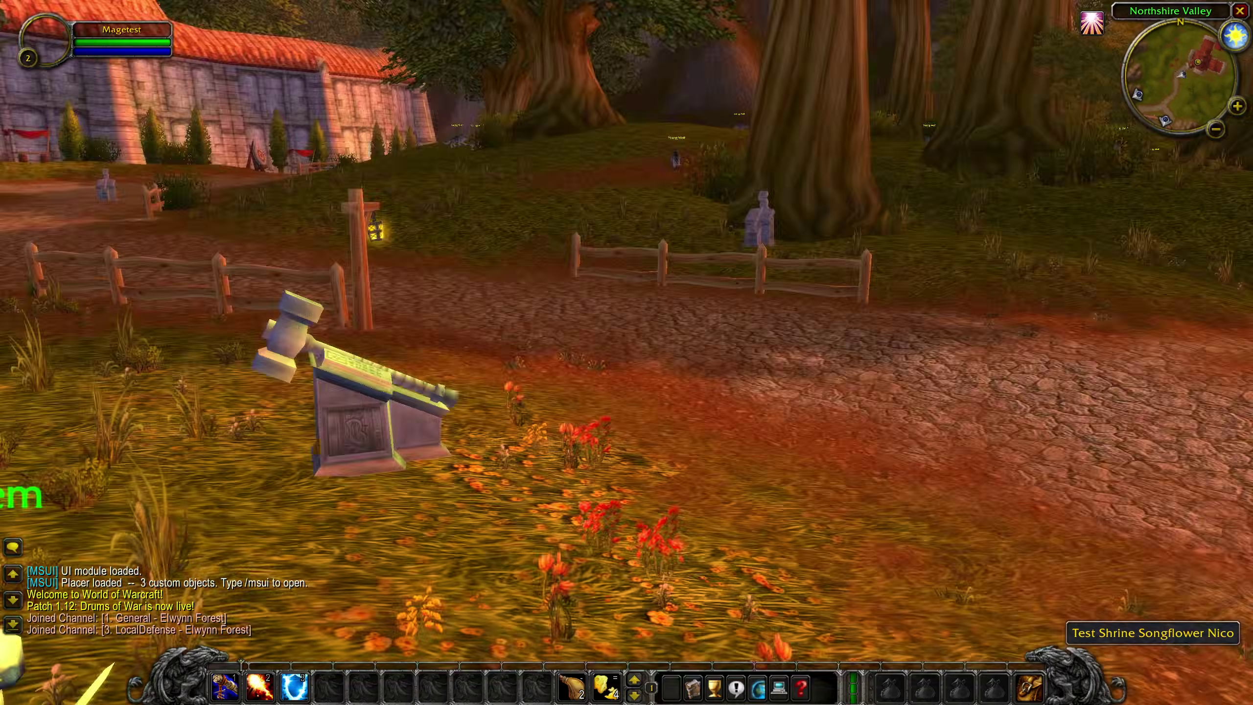
{"action": "scroll", "coordinate": [626, 353], "scroll_direction": "down", "scroll_amount": 5}
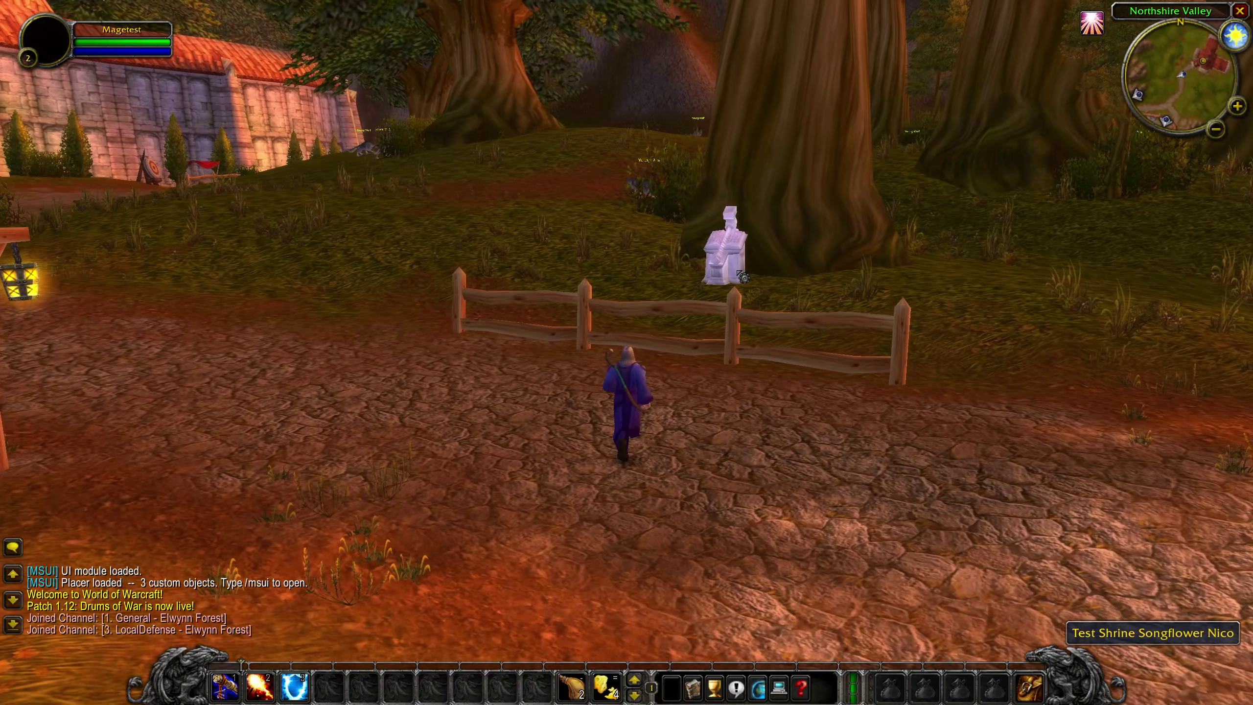
{"action": "key", "text": "a"}
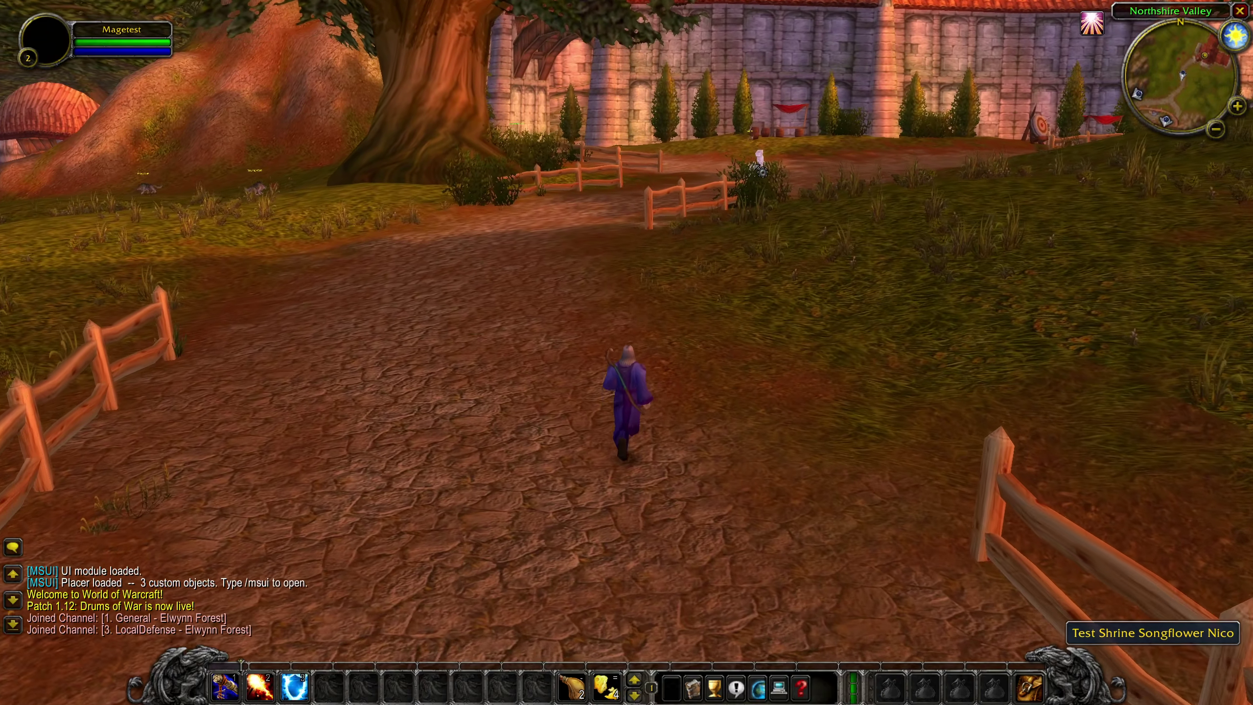
{"action": "key", "text": "a"}
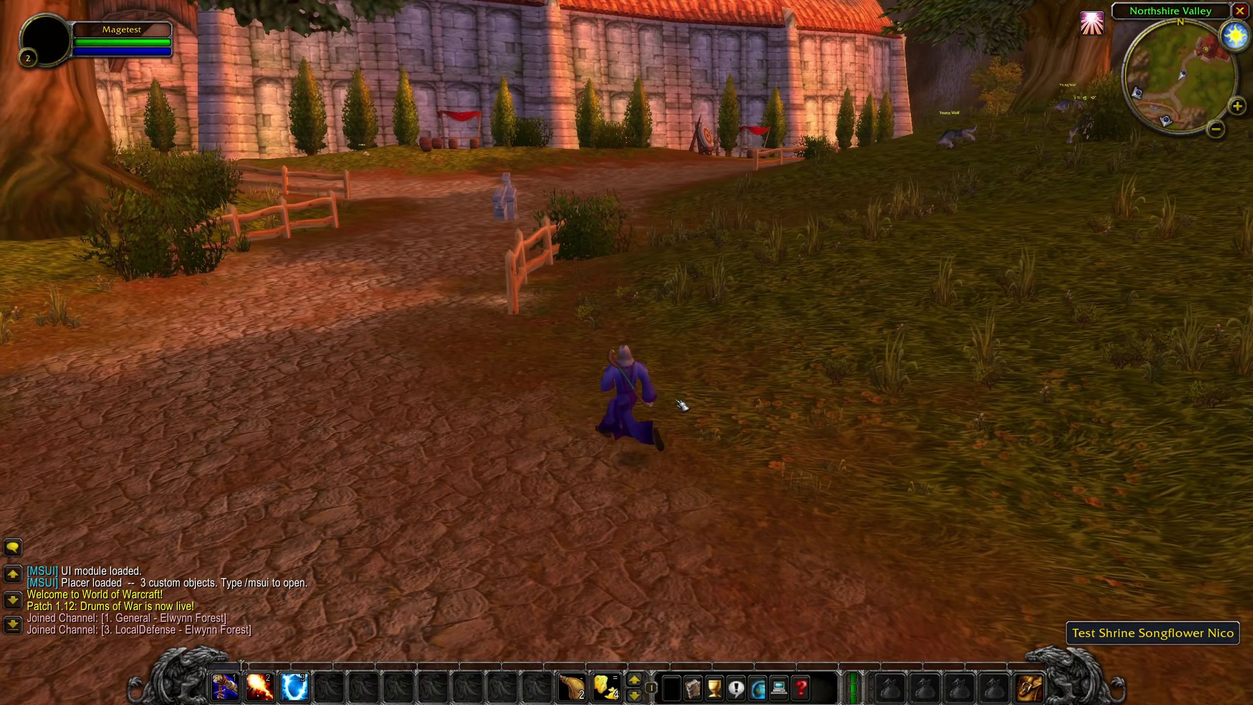
{"action": "key", "text": "w"}
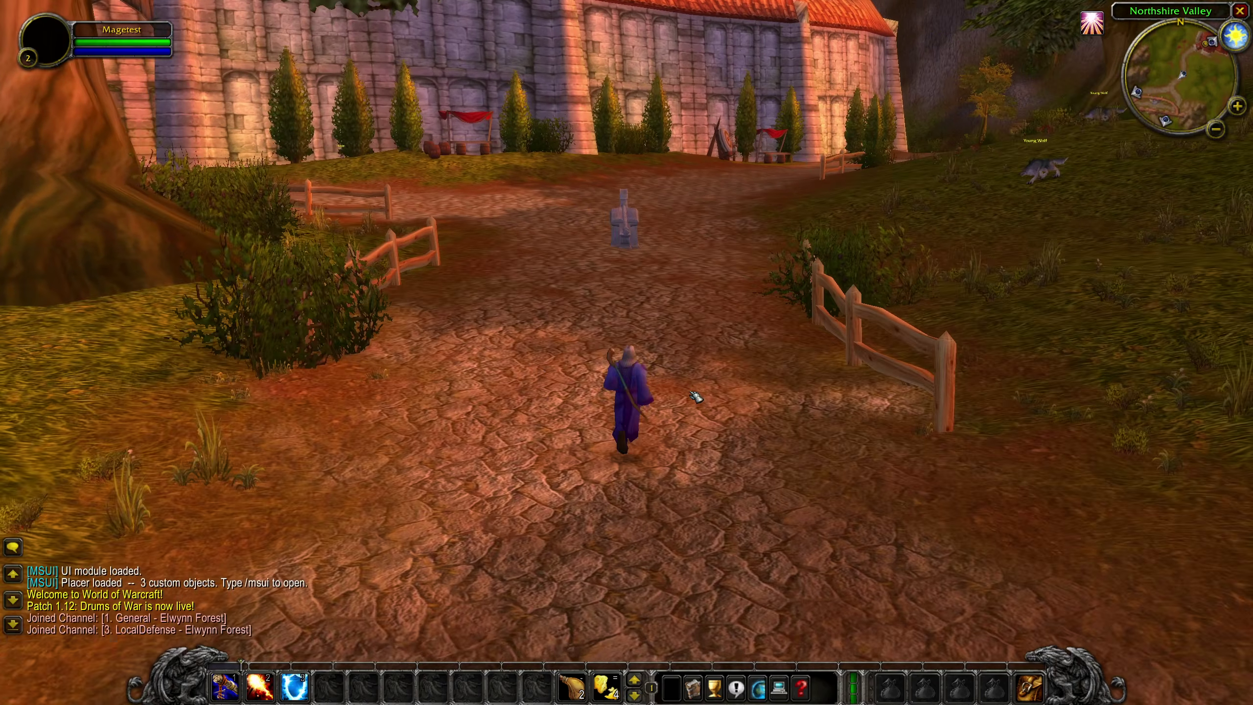
{"action": "key", "text": "w"}
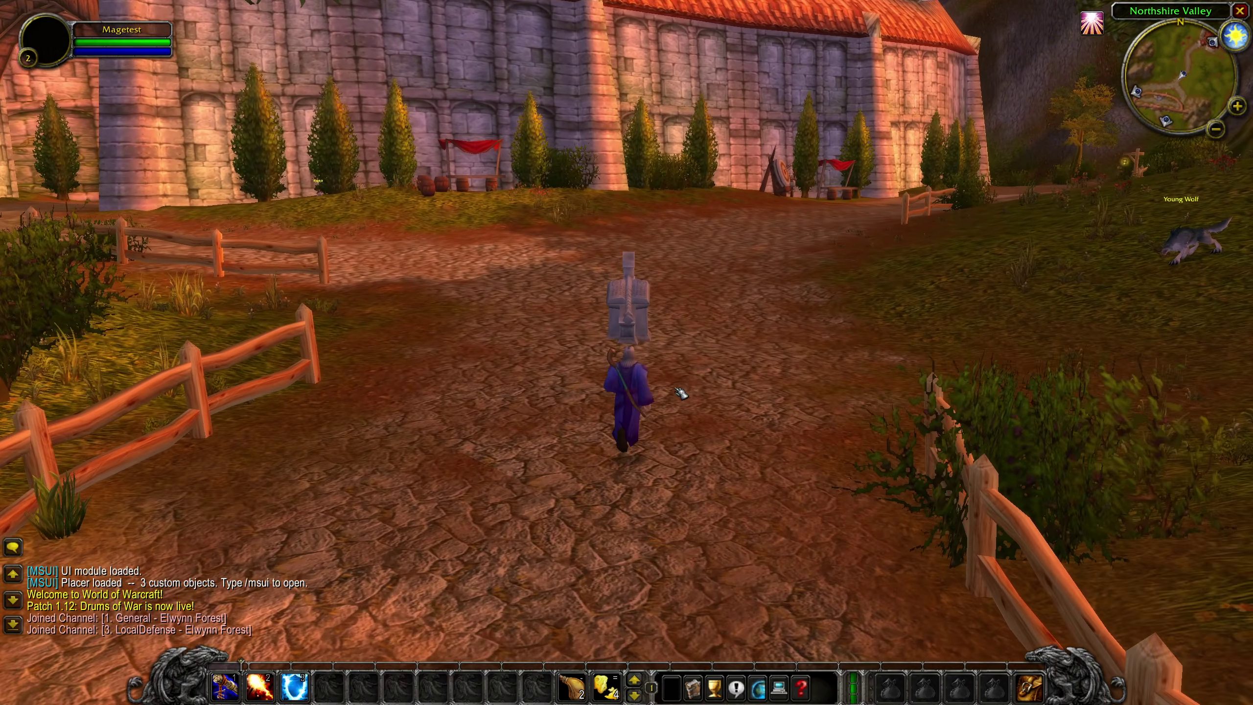
{"action": "key", "text": "Return"}
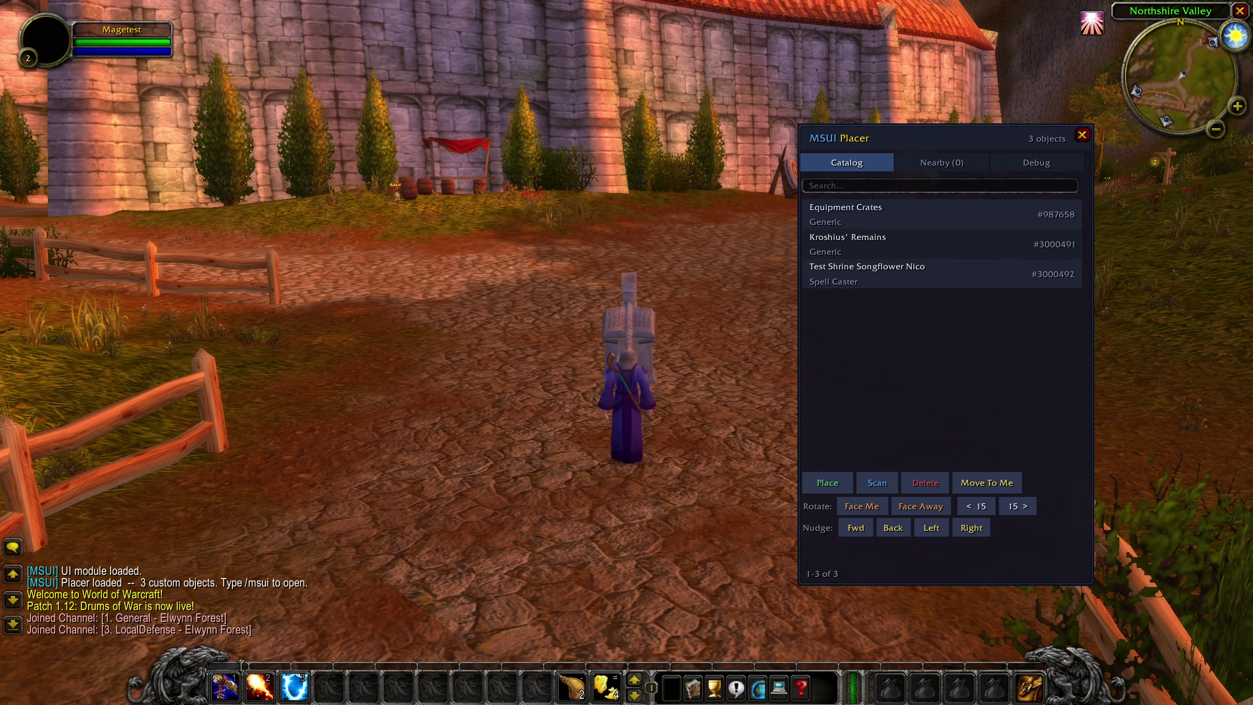
Make the Test Shrine face the mage, move it 1 yard forward and 2 left, and rotate it 30°
{"action": "left_click", "coordinate": [876, 482]}
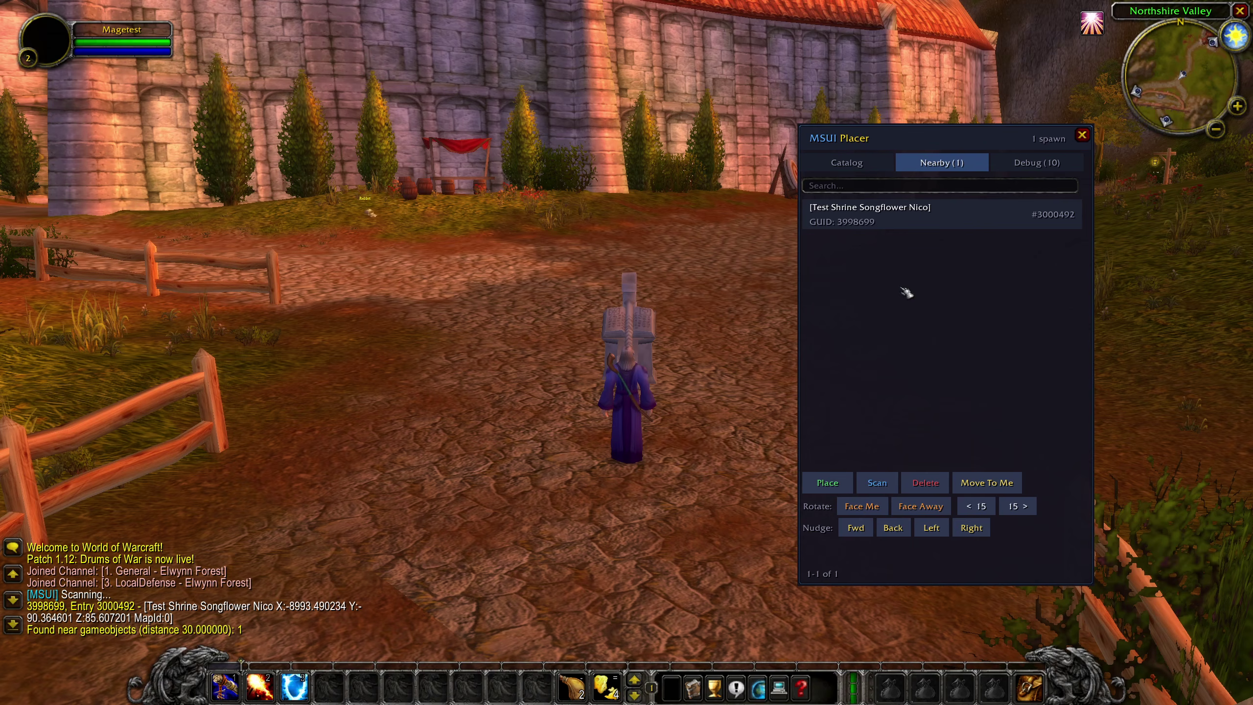
{"action": "left_click", "coordinate": [902, 232]}
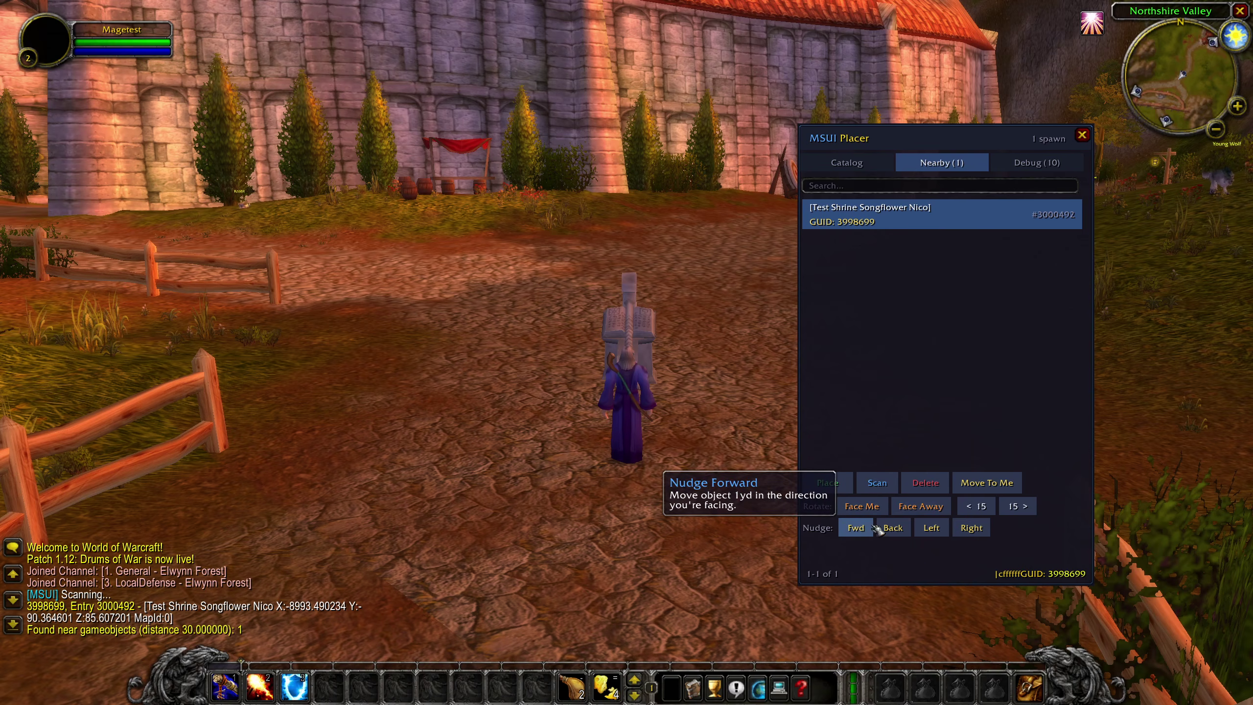
{"action": "left_click", "coordinate": [863, 513]}
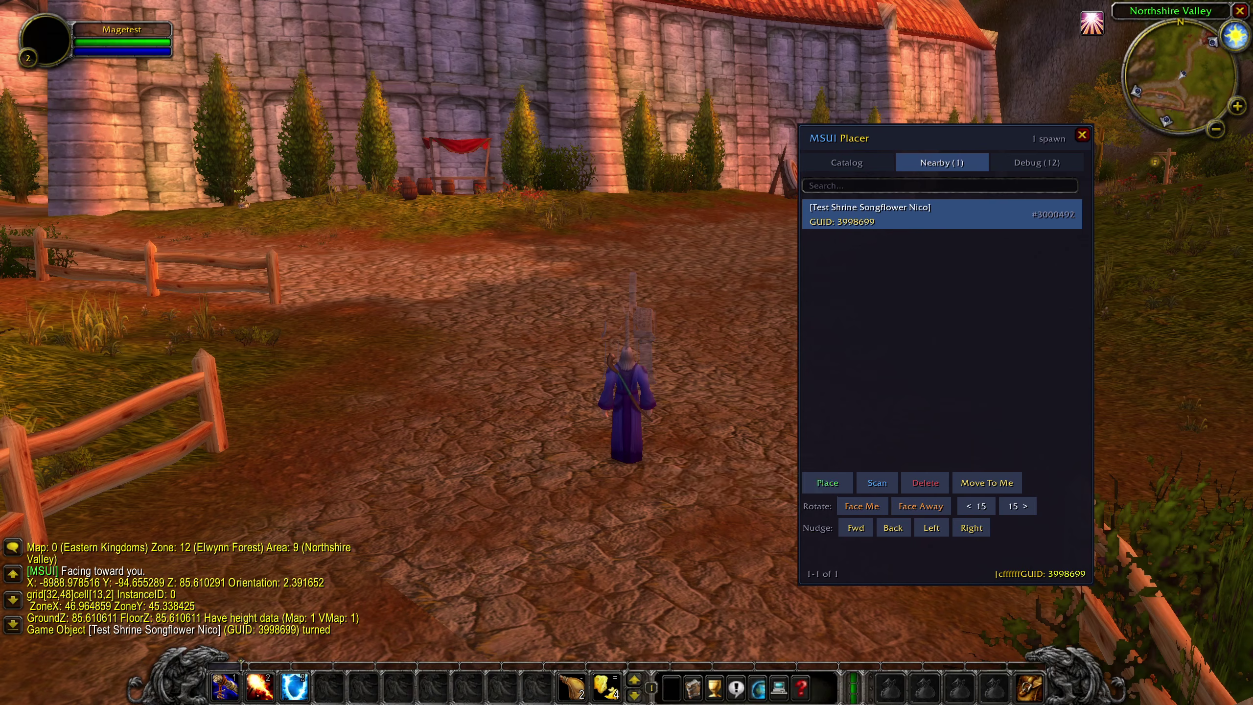
{"action": "left_click", "coordinate": [865, 534]}
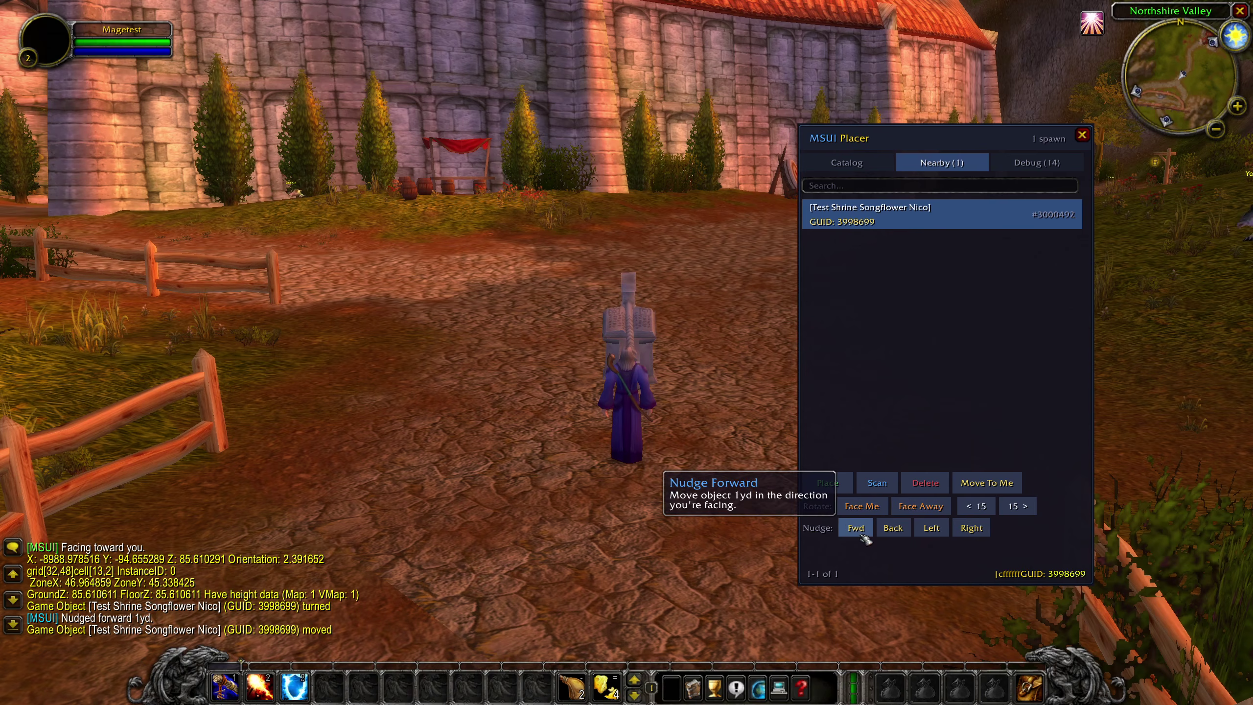
{"action": "left_click", "coordinate": [932, 528]}
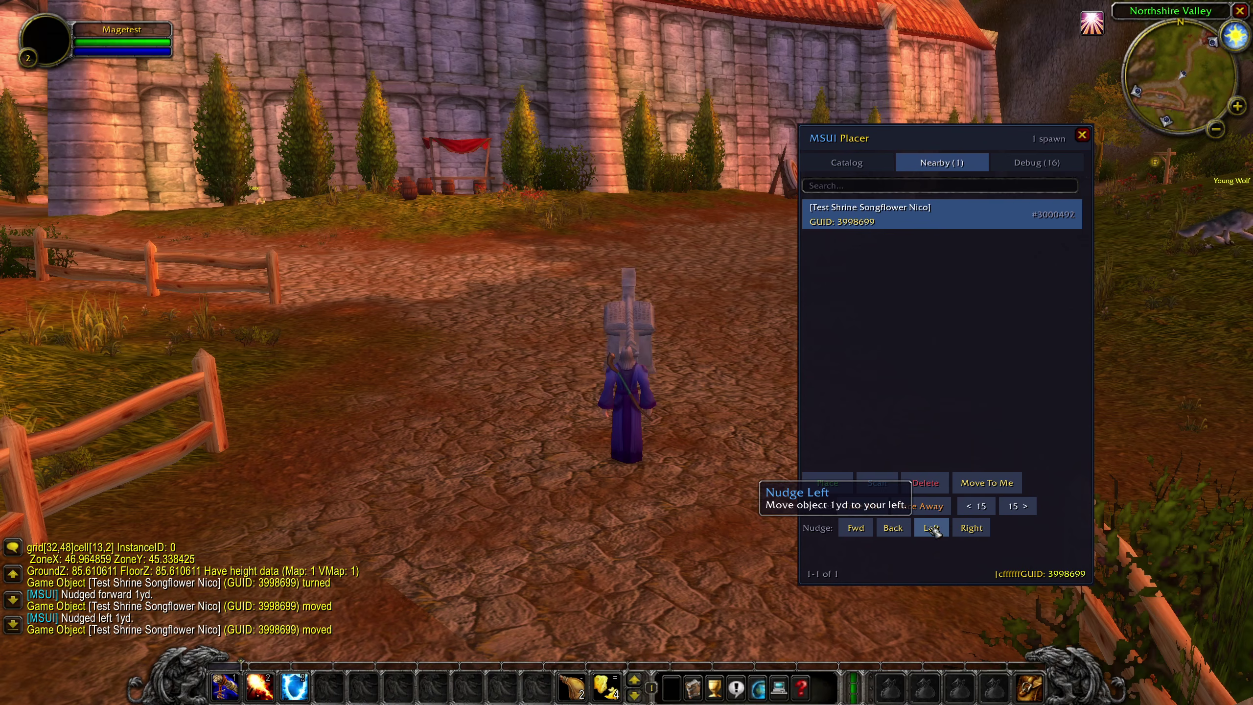
{"action": "left_click", "coordinate": [934, 528]}
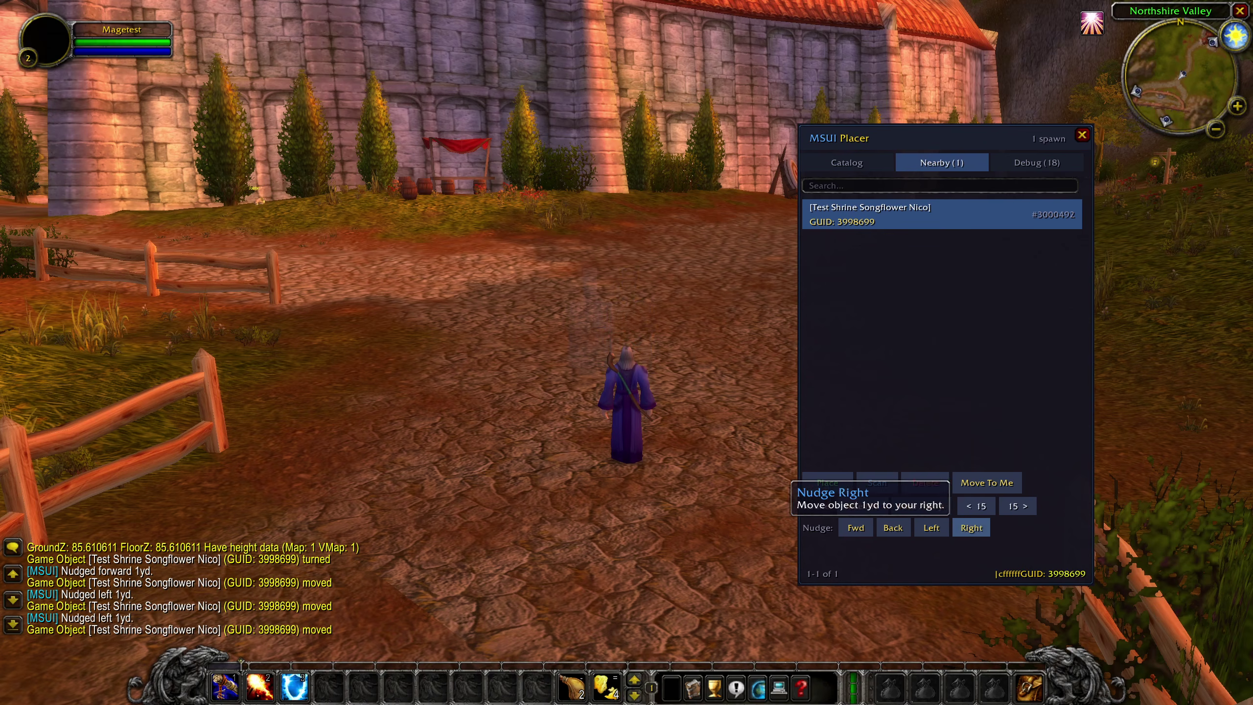
{"action": "left_click", "coordinate": [1013, 512]}
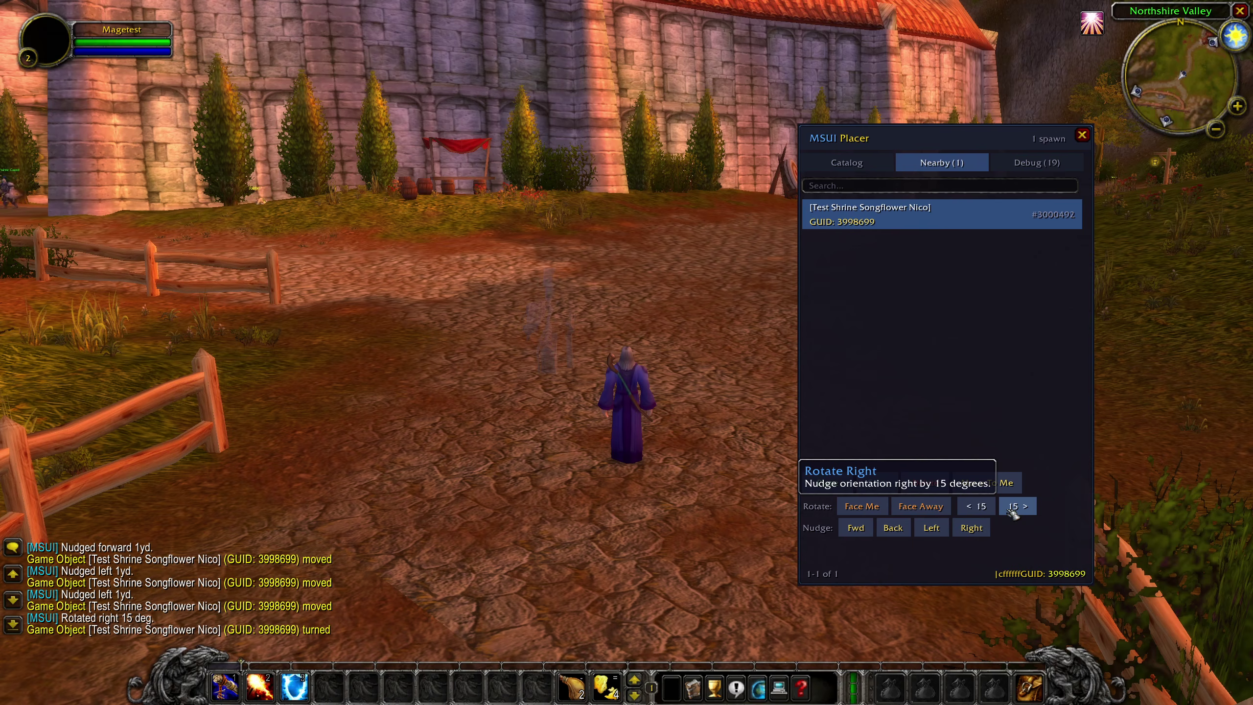
{"action": "left_click", "coordinate": [1013, 511]}
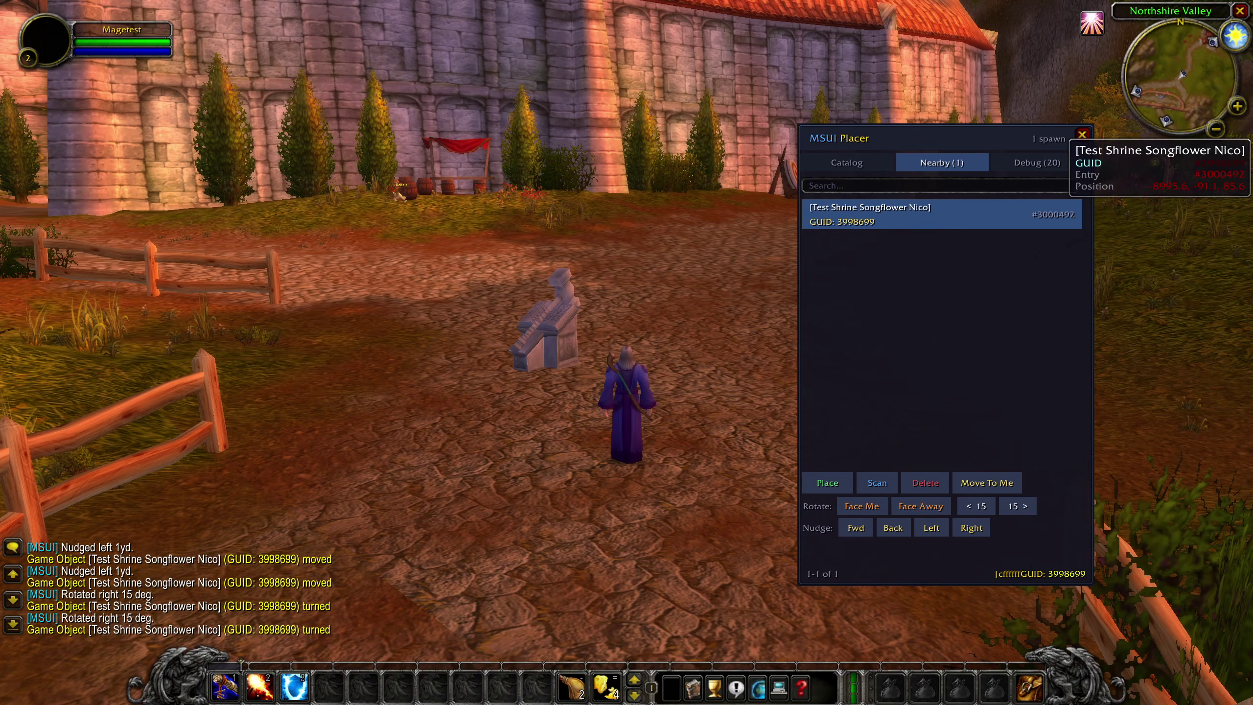
Close the object placer and game menu, then switch to the SuperUI Dashboard in the browser
{"action": "key", "text": "Escape"}
{"action": "key", "text": "Escape"}
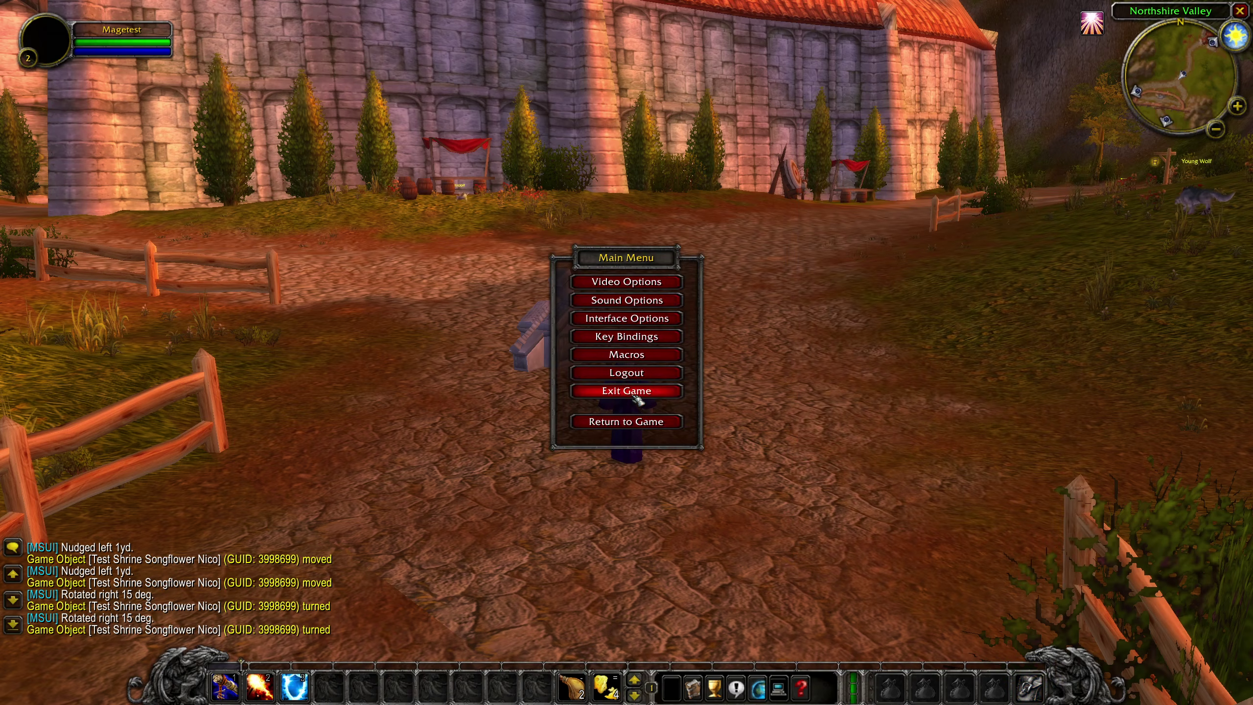
{"action": "key", "text": "Escape"}
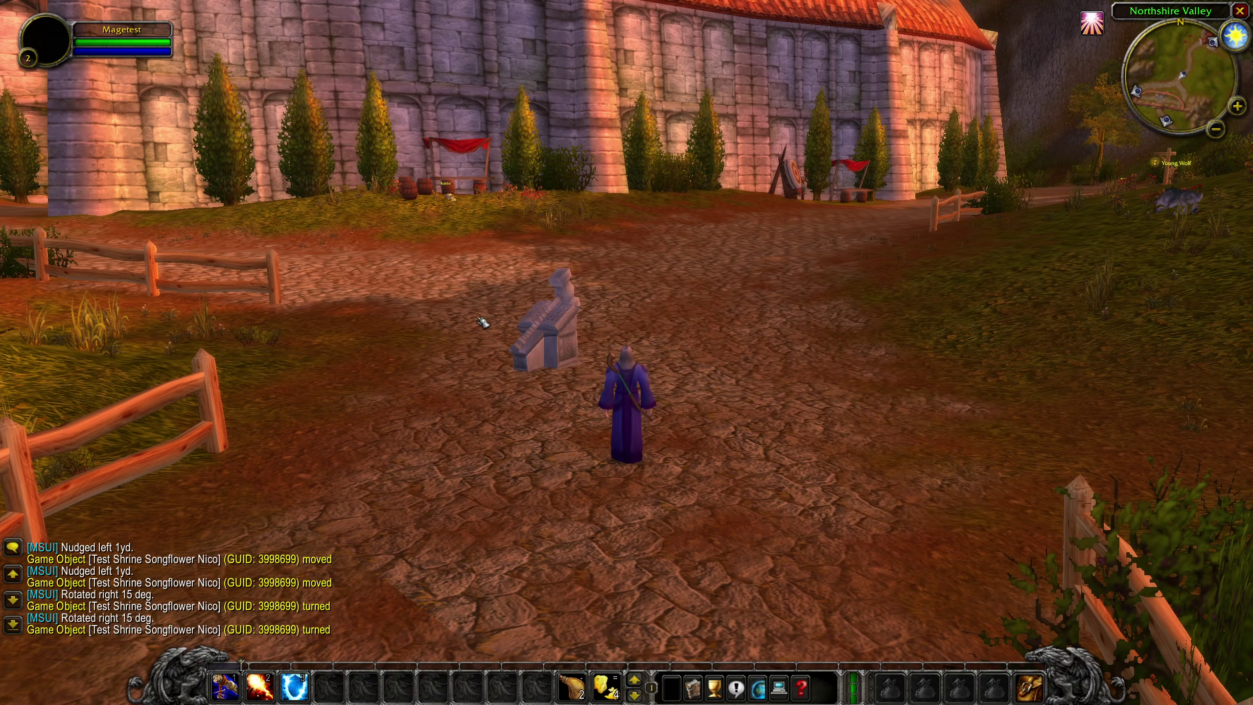
{"action": "key", "text": "alt+Tab"}
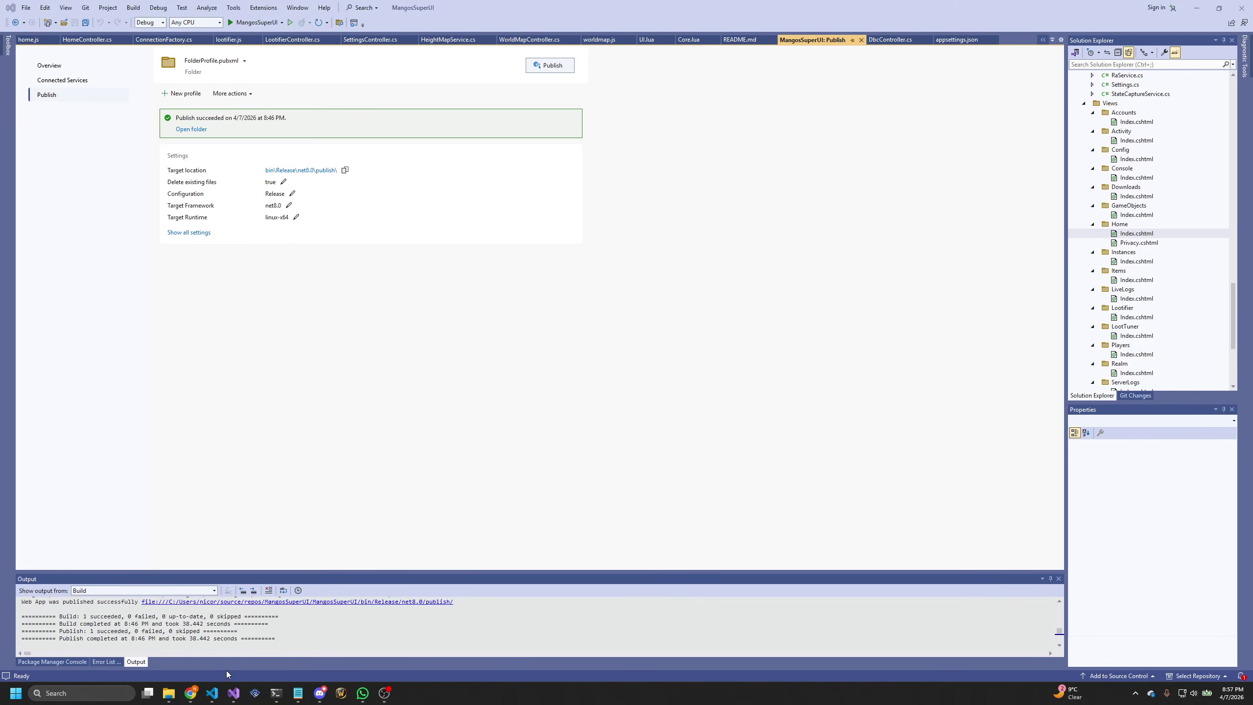
{"action": "left_click", "coordinate": [384, 692]}
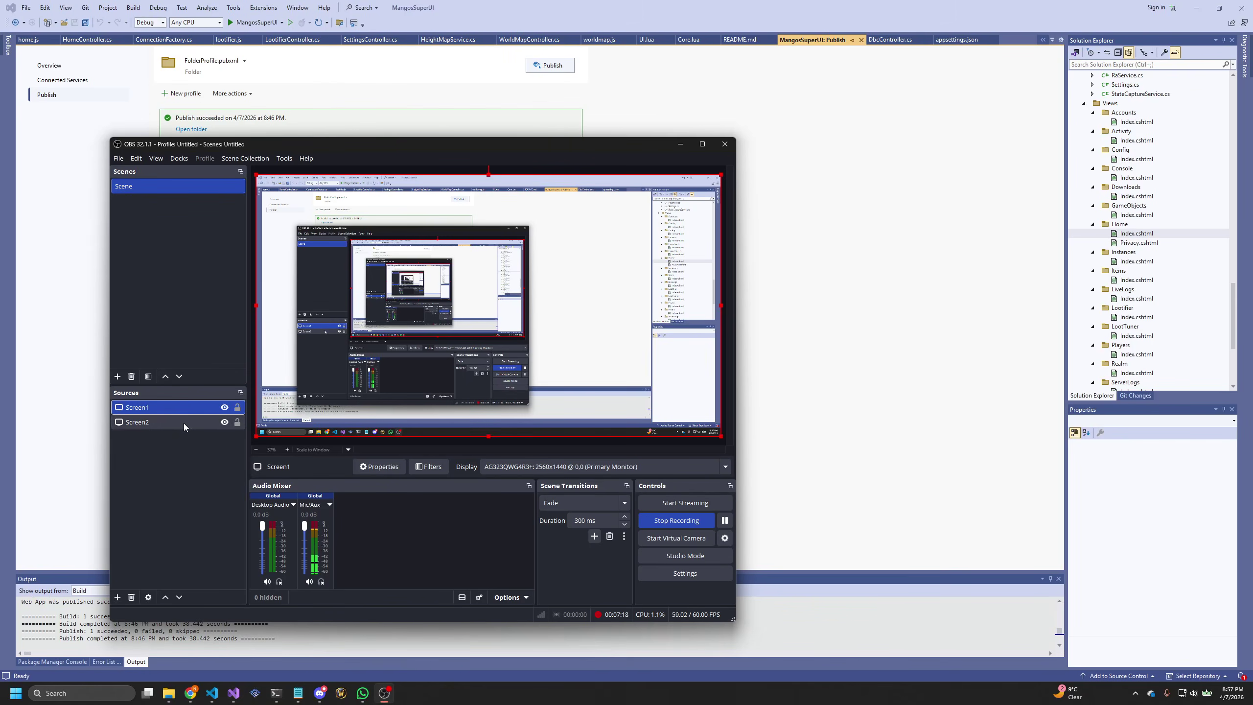
{"action": "left_click_drag", "start_coordinate": [184, 423], "coordinate": [185, 403]}
{"action": "left_click", "coordinate": [393, 428]}
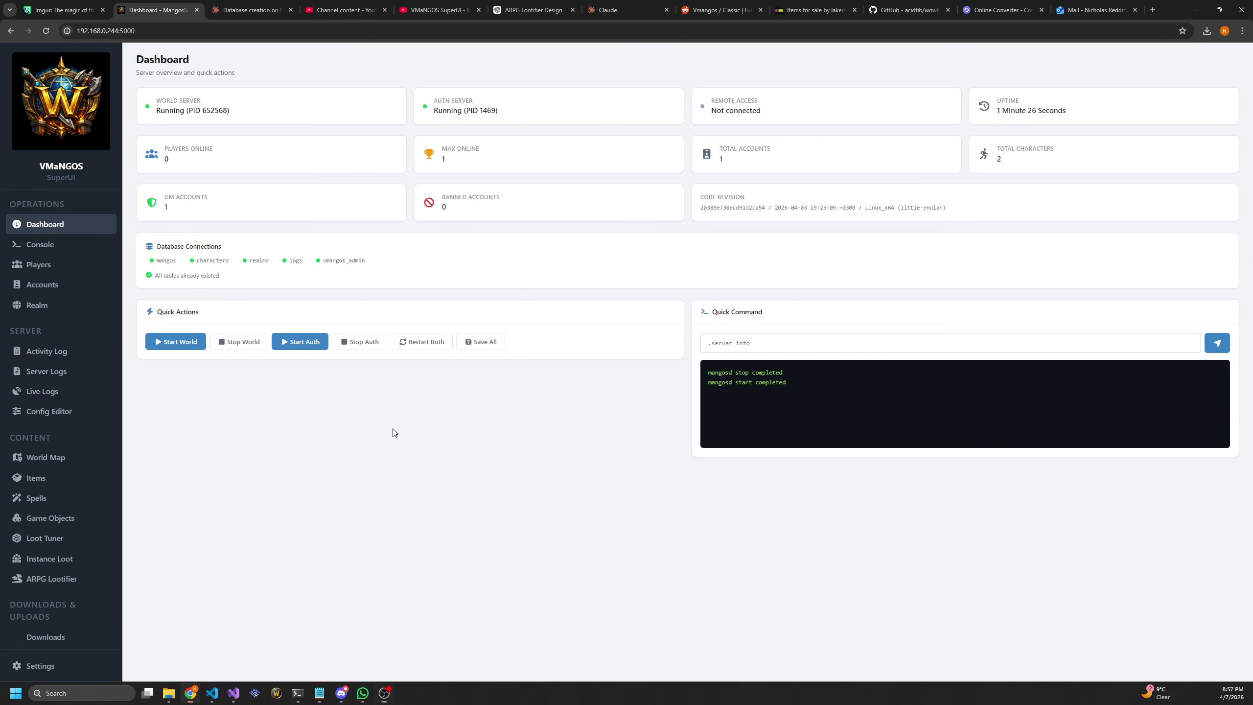
Open Bent Staff from the Items list and confirm editing the original base item
{"action": "left_click", "coordinate": [51, 480]}
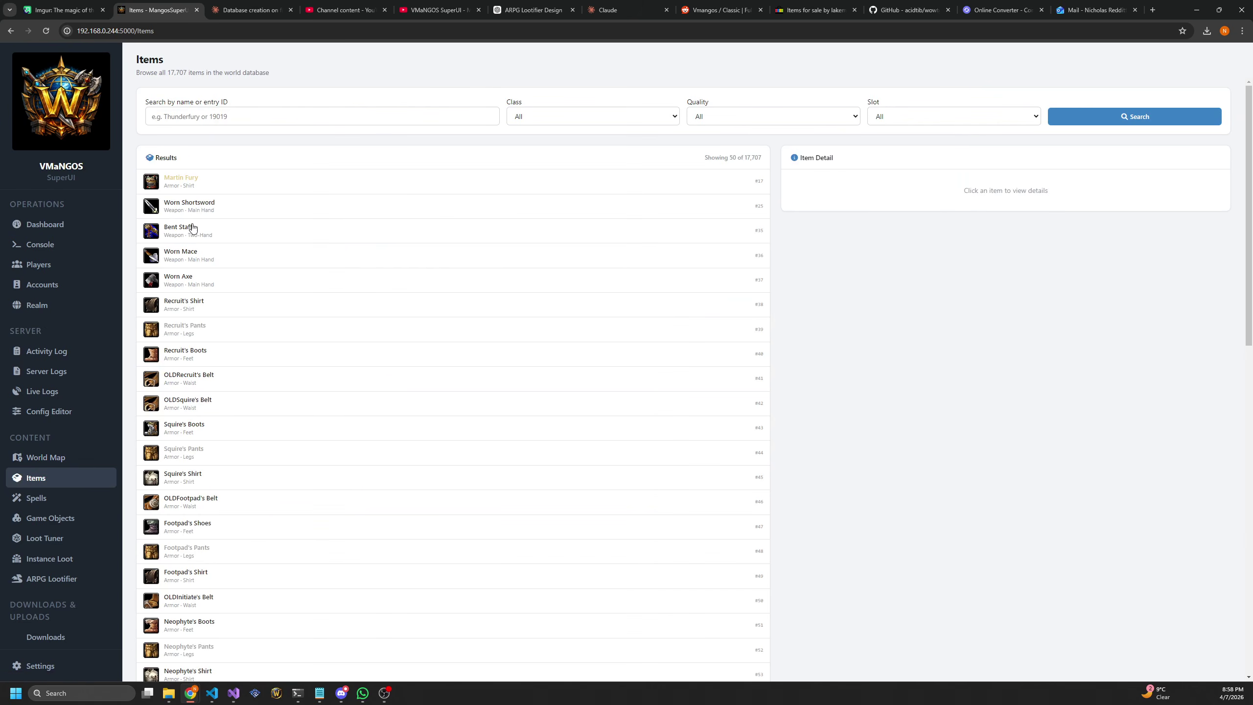
{"action": "left_click", "coordinate": [207, 227]}
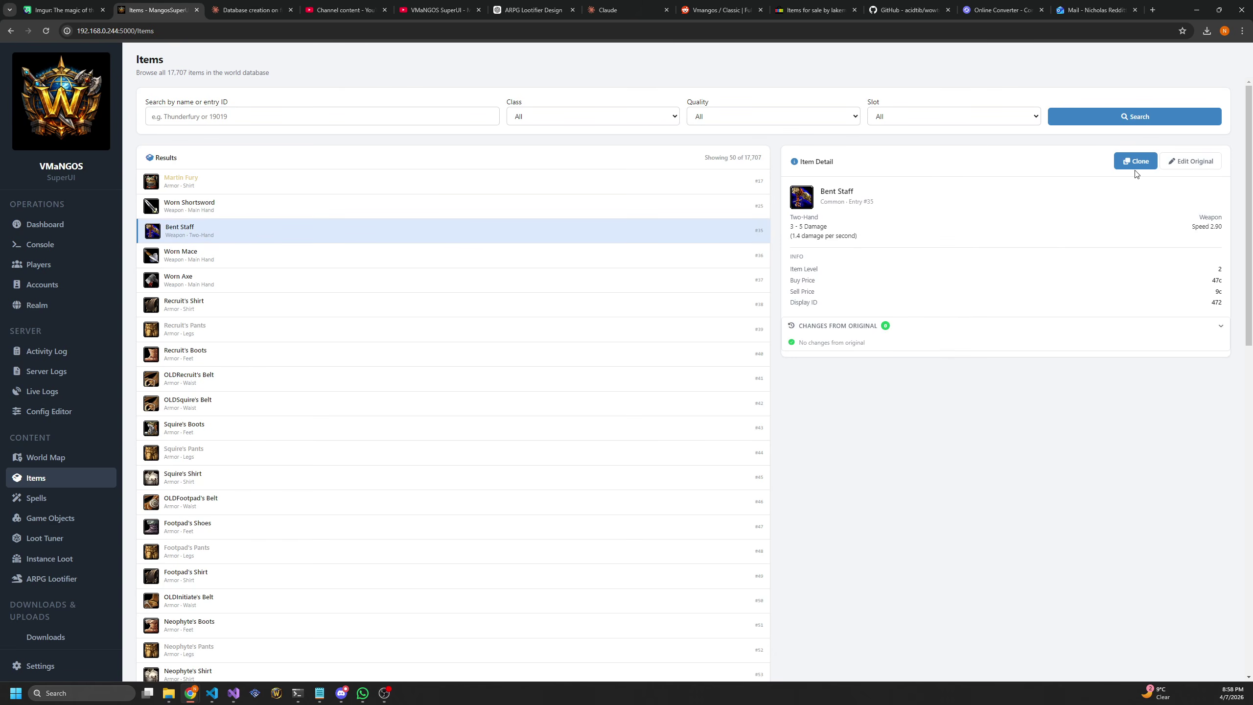
{"action": "left_click", "coordinate": [1200, 163]}
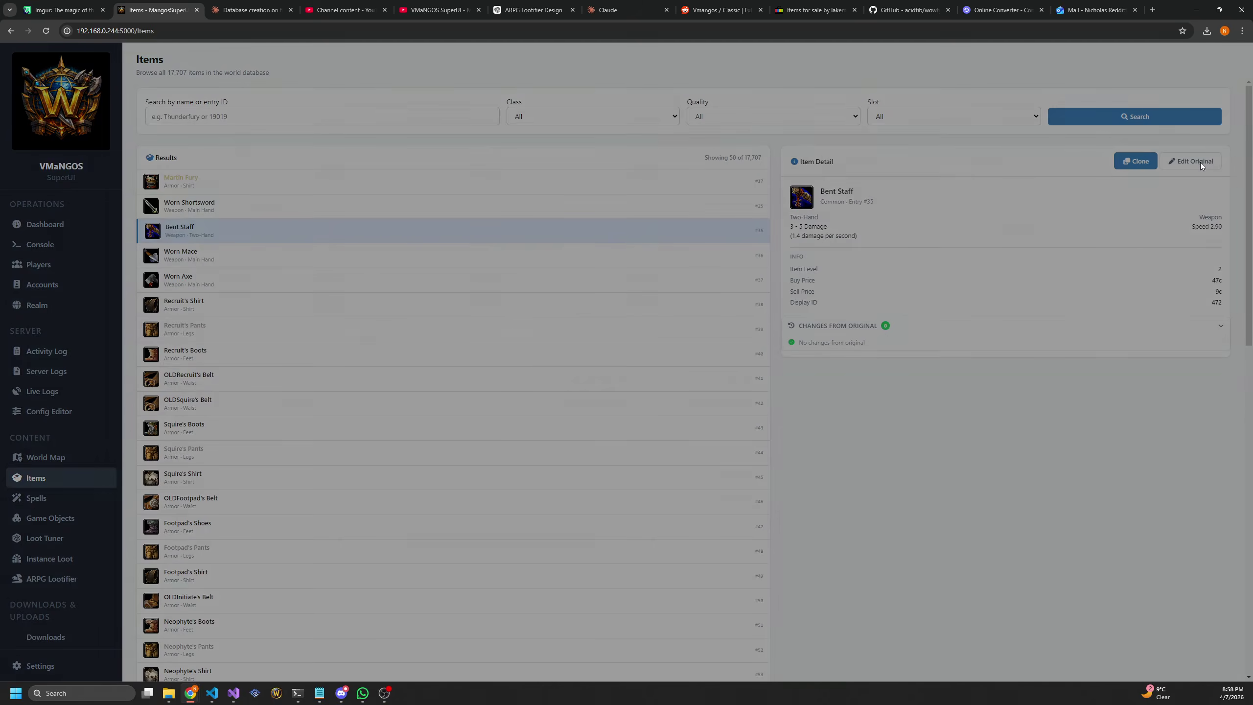
{"action": "left_click", "coordinate": [672, 403]}
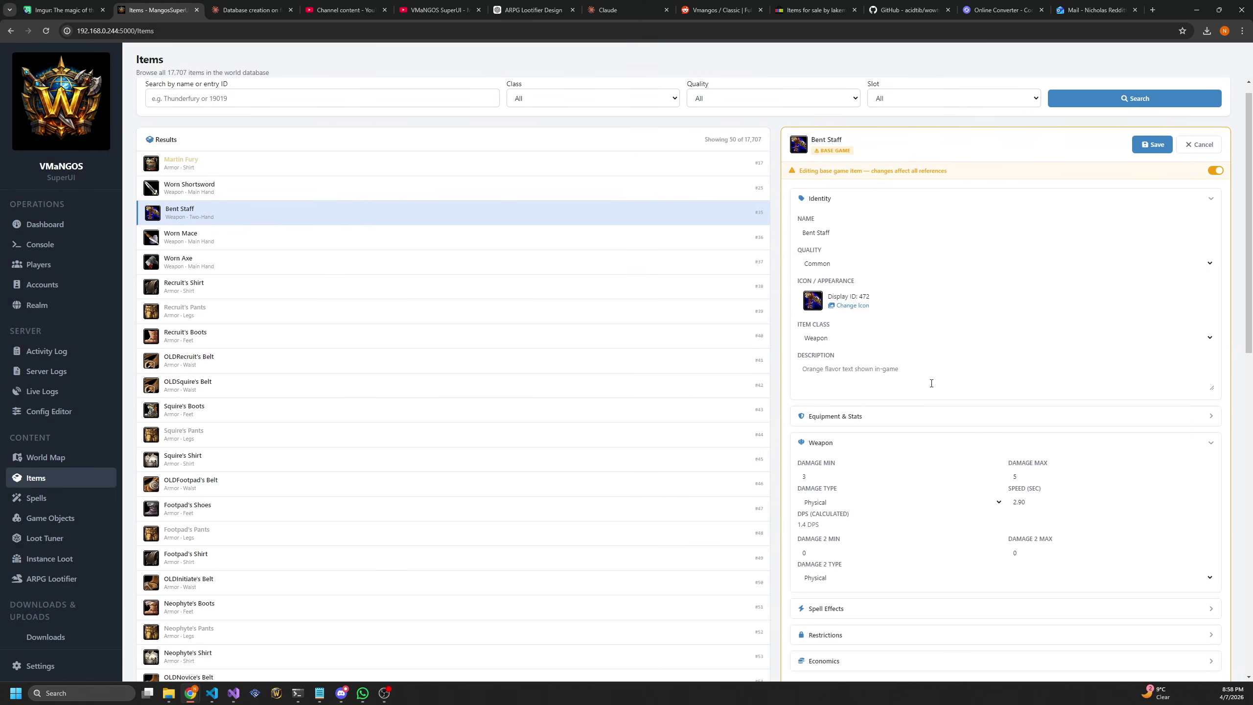
Set Bent Staff's description to TEST and damage to 10–15, save, and check the Activity Log
{"action": "type", "text": "TEST"}
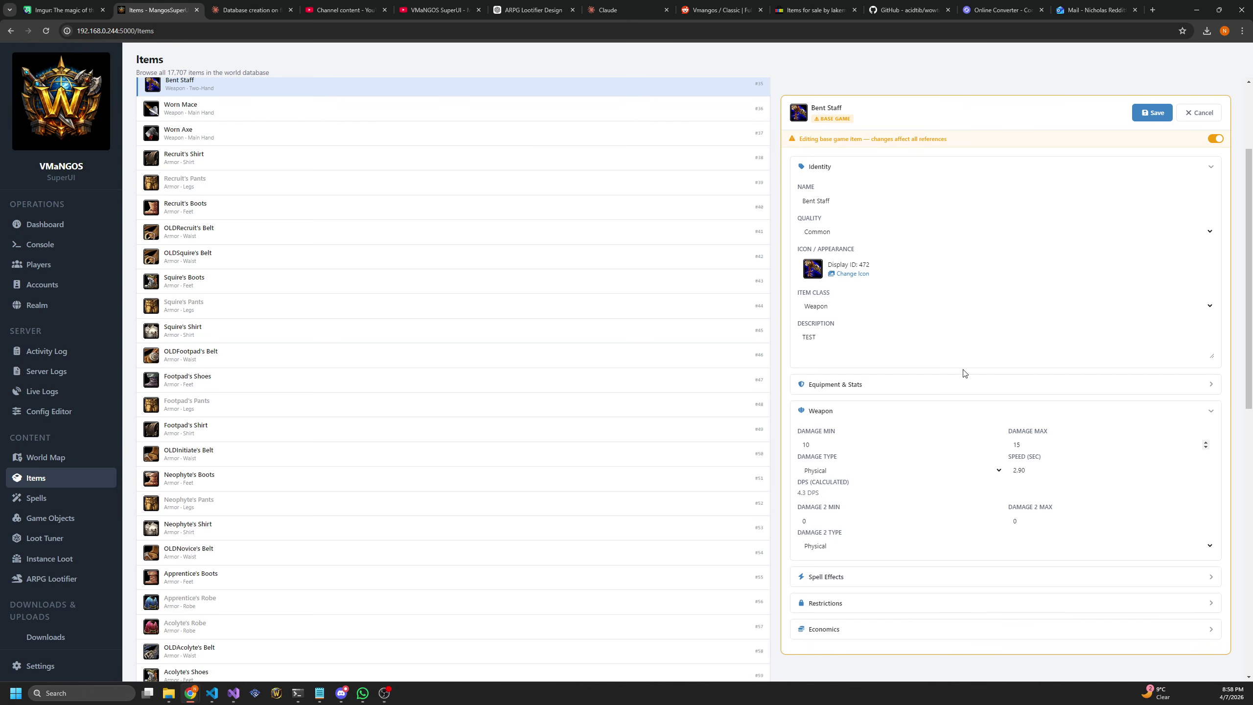
{"action": "left_click", "coordinate": [1154, 113]}
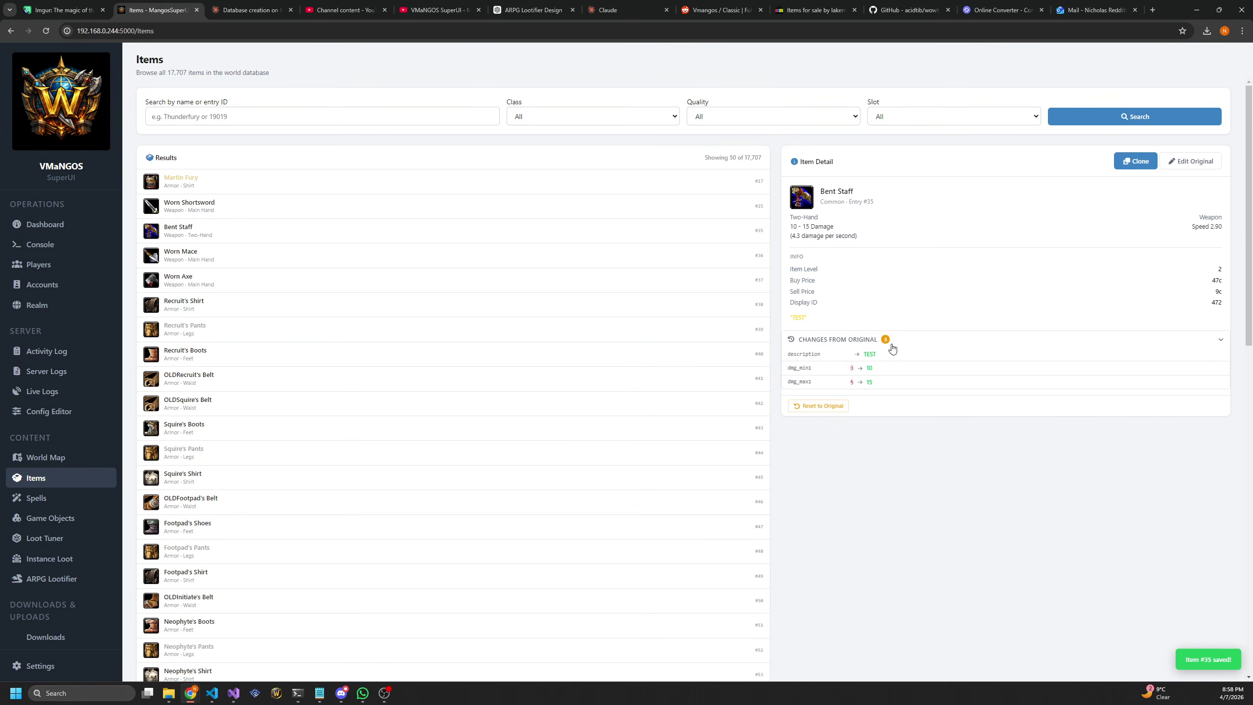
{"action": "left_click_drag", "start_coordinate": [883, 387], "coordinate": [788, 354]}
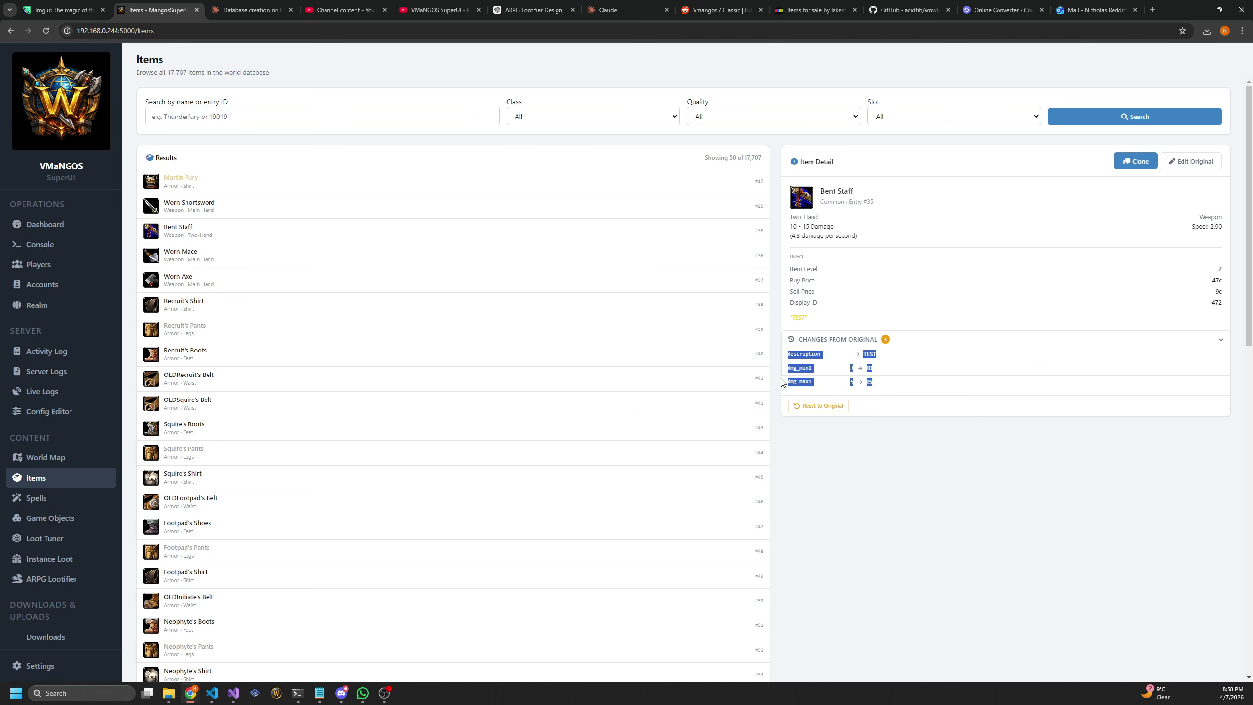
{"action": "left_click", "coordinate": [861, 458]}
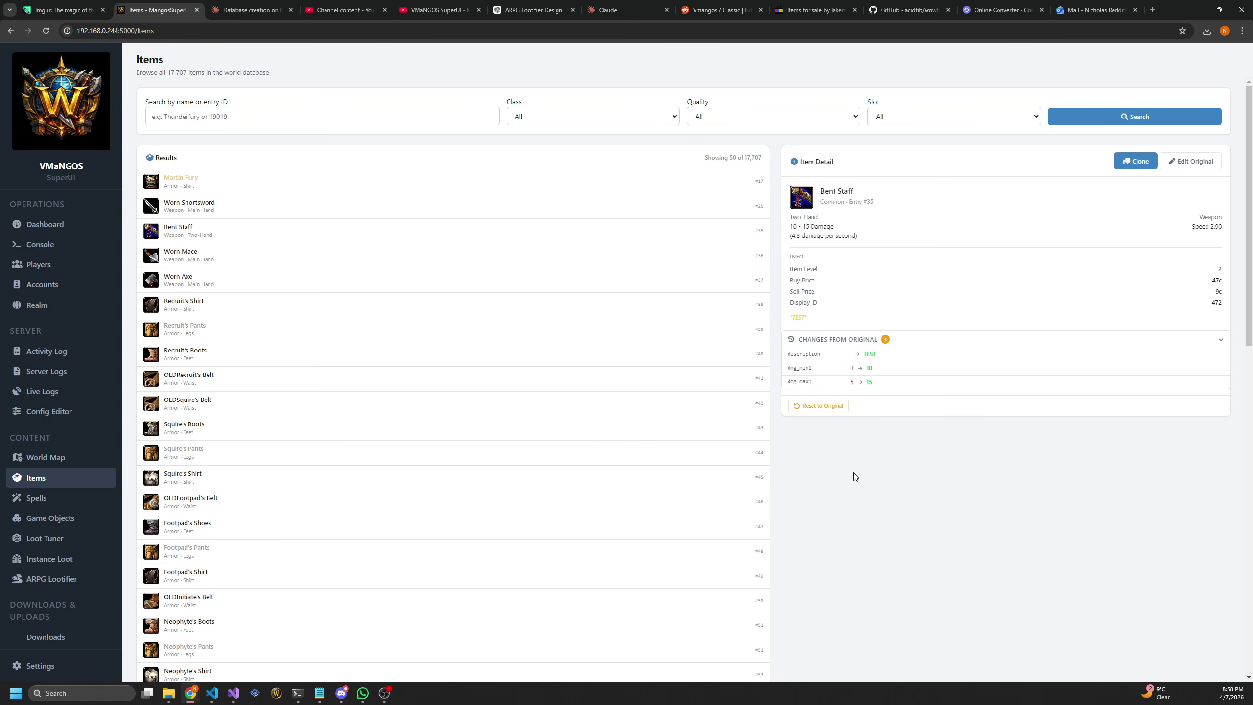
{"action": "left_click", "coordinate": [47, 351]}
Read through the Bent Staff edit's State Before/After JSON in the Activity Log, then return to Items
{"action": "left_click", "coordinate": [348, 150]}
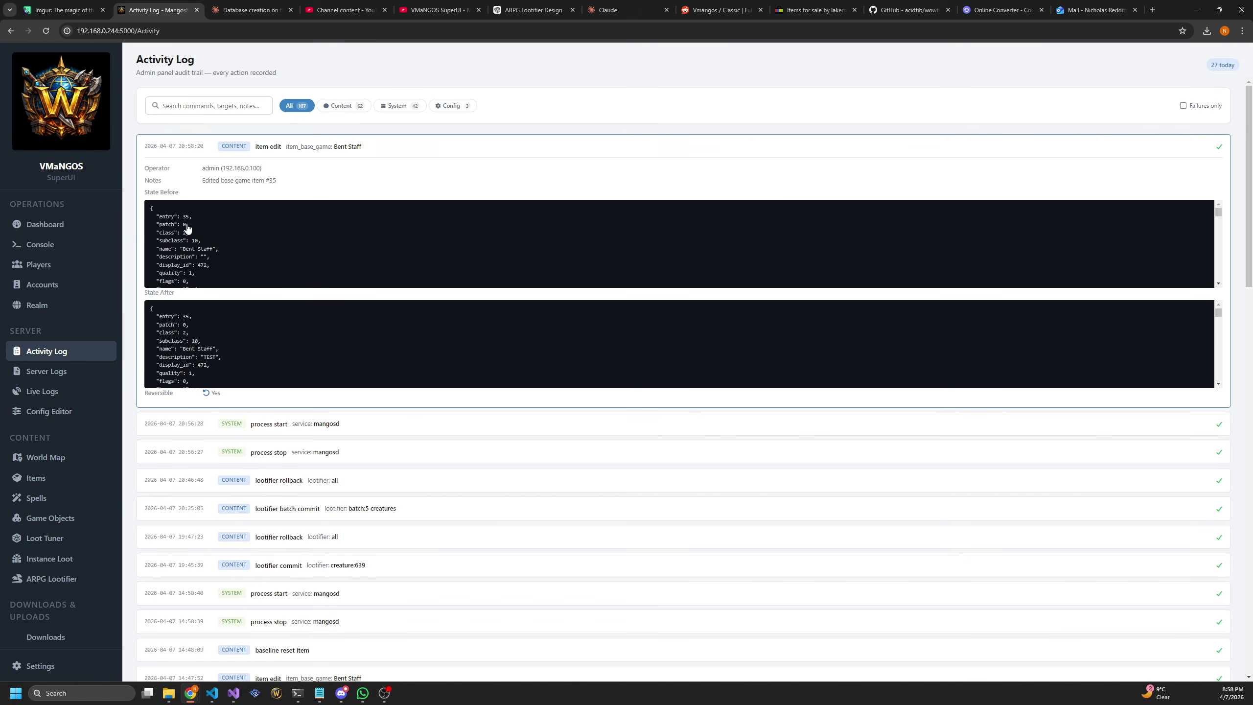
{"action": "scroll", "coordinate": [186, 233], "scroll_direction": "down", "scroll_amount": 10}
{"action": "scroll", "coordinate": [186, 232], "scroll_direction": "down", "scroll_amount": 5}
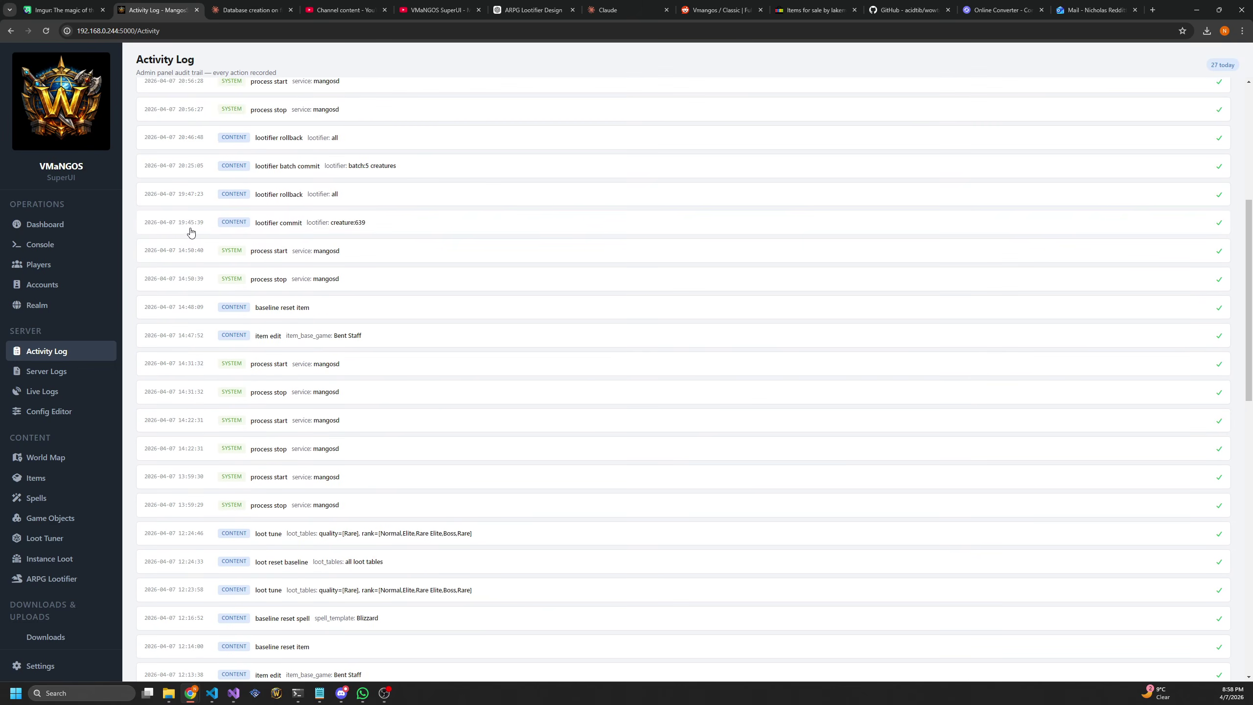
{"action": "scroll", "coordinate": [186, 284], "scroll_direction": "down", "scroll_amount": 3}
{"action": "scroll", "coordinate": [187, 284], "scroll_direction": "down", "scroll_amount": 10}
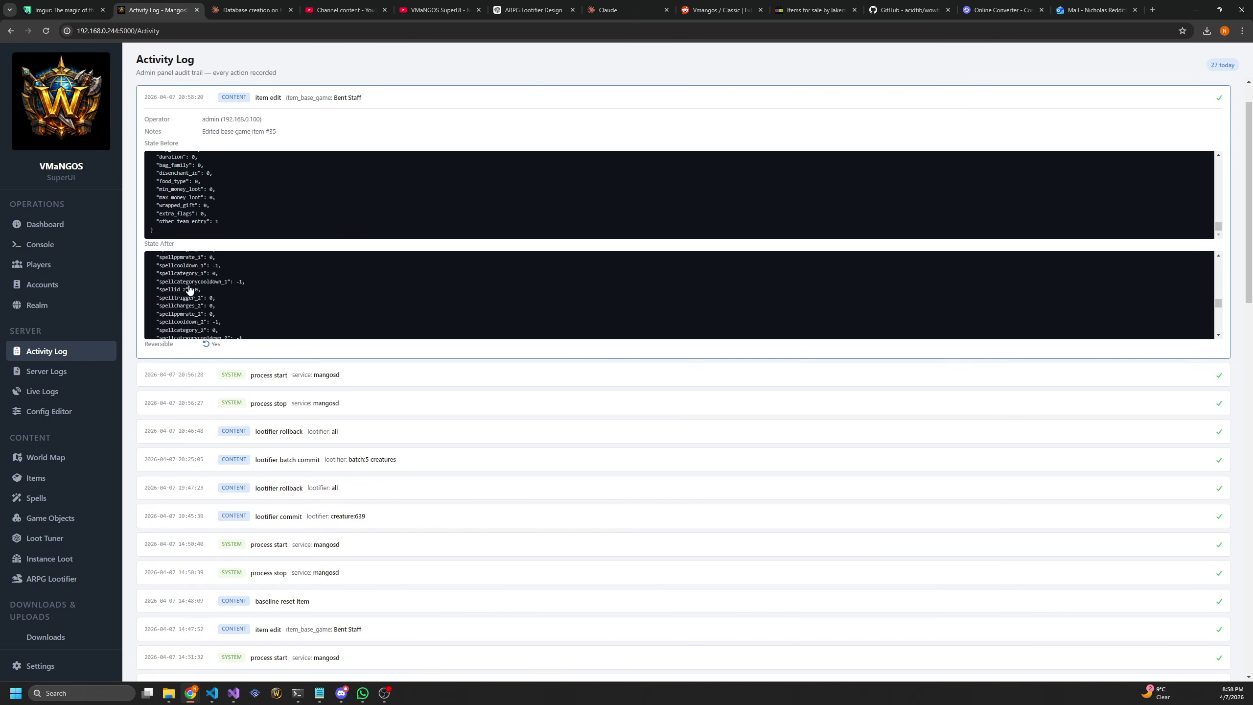
{"action": "left_click", "coordinate": [81, 479]}
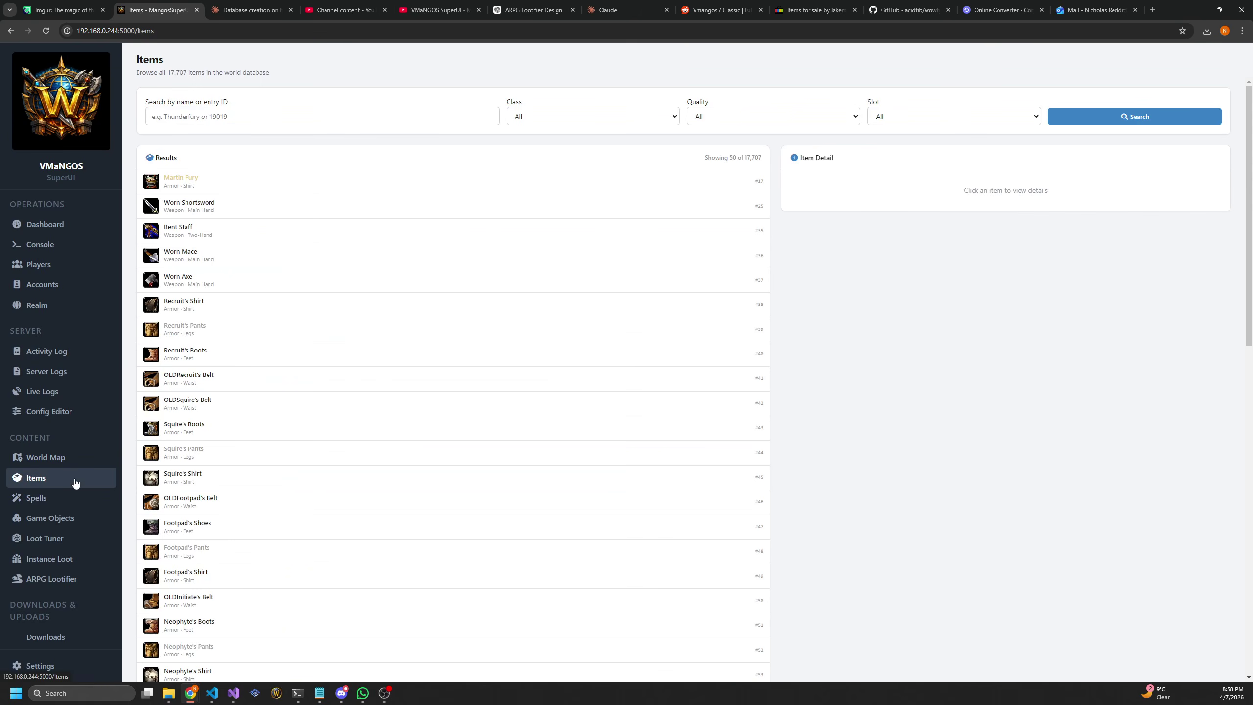
Reset Bent Staff item #35 to its original 3–5 damage and verify the reset in the Activity Log
{"action": "left_click", "coordinate": [212, 230]}
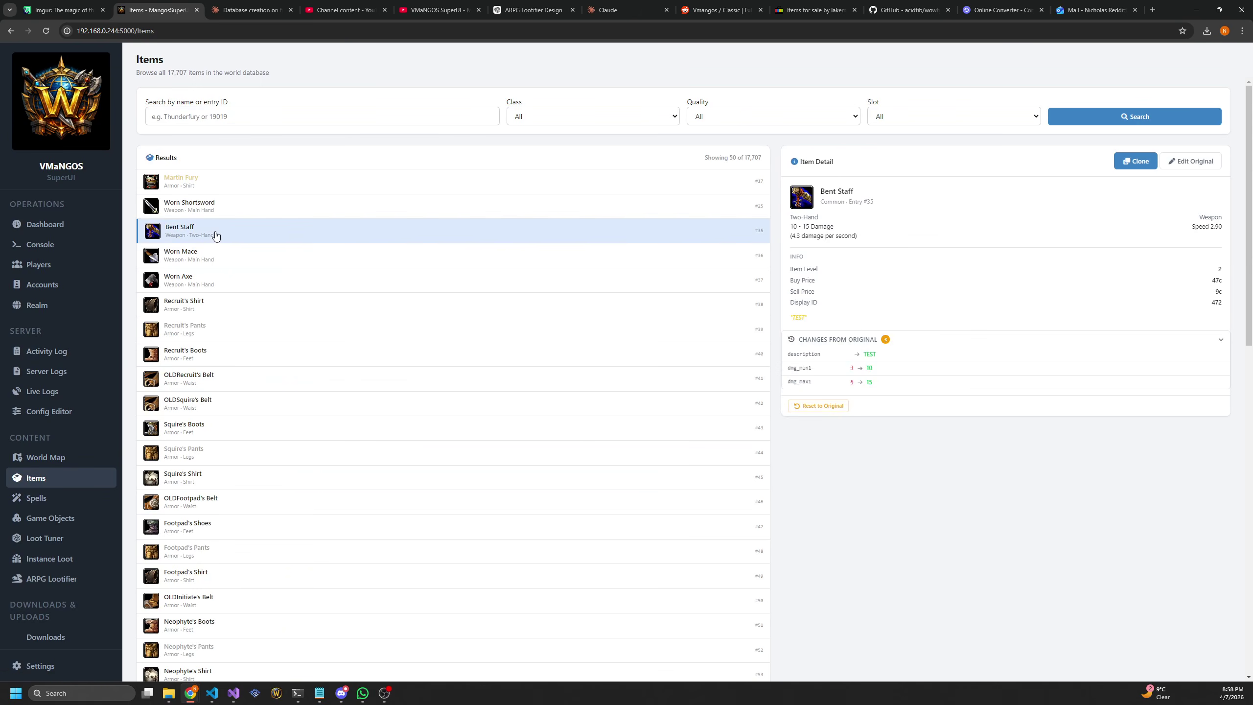
{"action": "left_click", "coordinate": [816, 413]}
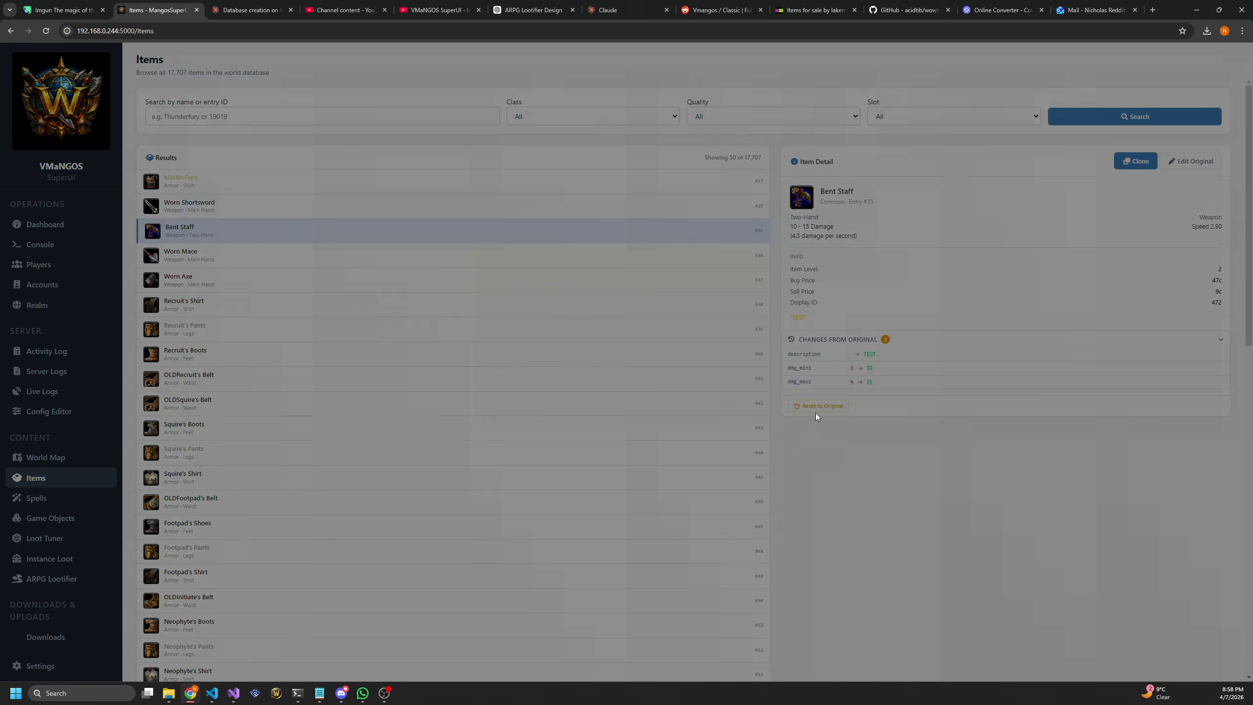
{"action": "left_click", "coordinate": [675, 407]}
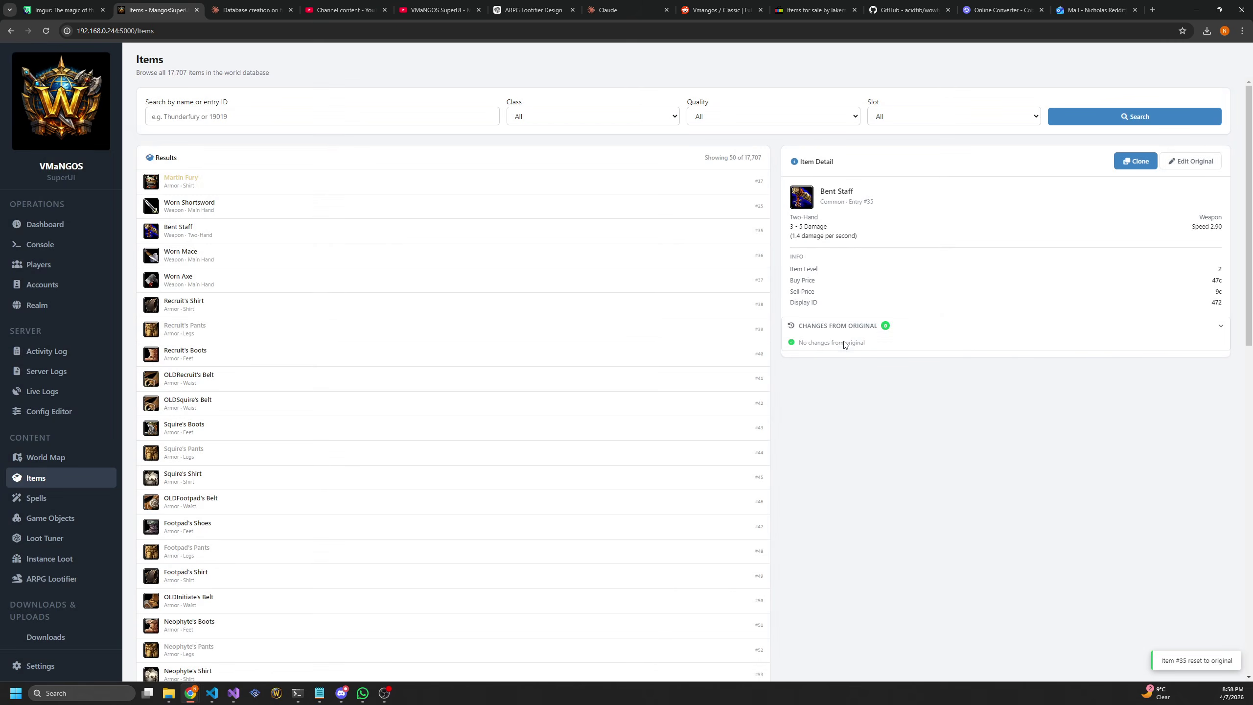
{"action": "left_click", "coordinate": [49, 352]}
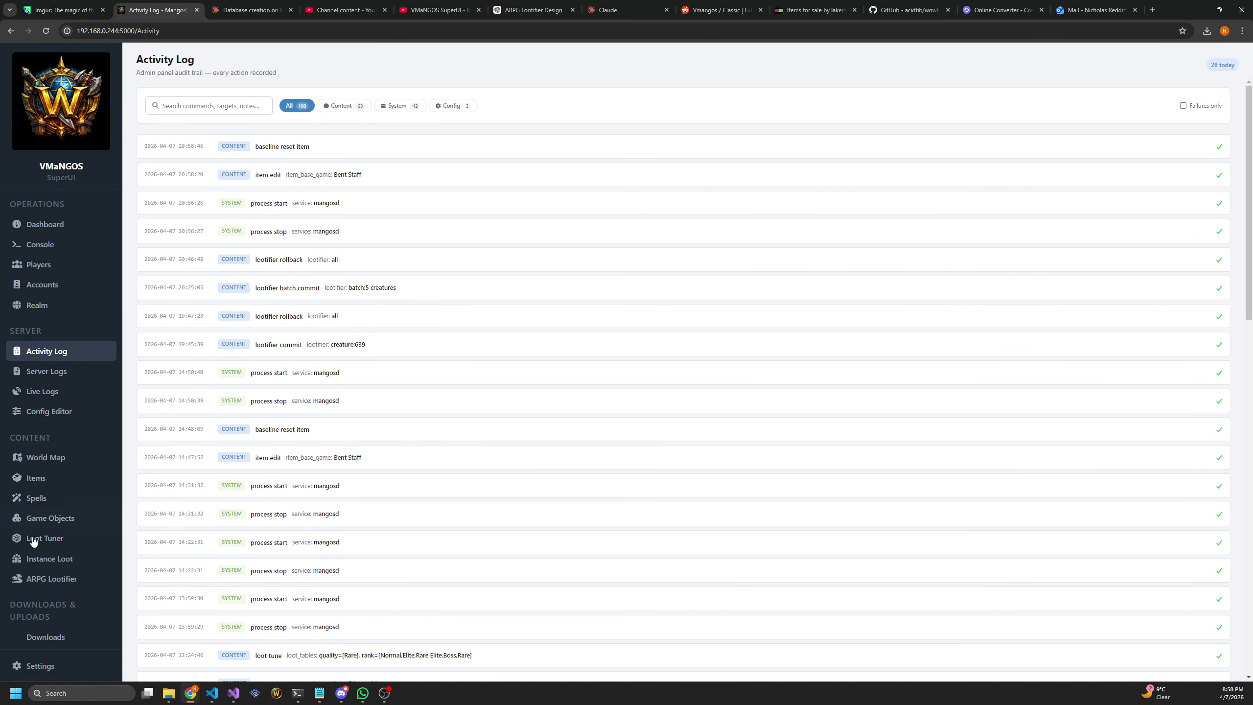
{"action": "left_click", "coordinate": [52, 497]}
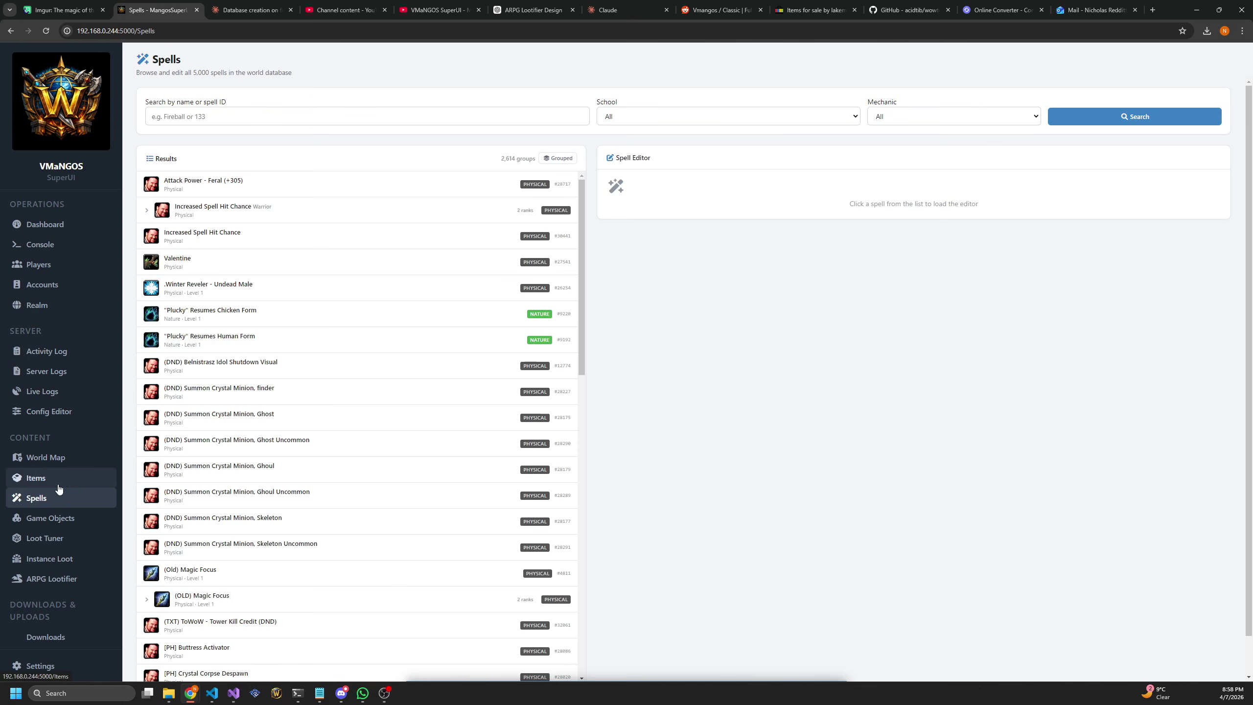
Search spells for 'blizzard' and load the Mage Blizzard Rank 1 (#10) into the Spell Editor
{"action": "left_click", "coordinate": [252, 118]}
{"action": "type", "text": "blizz"}
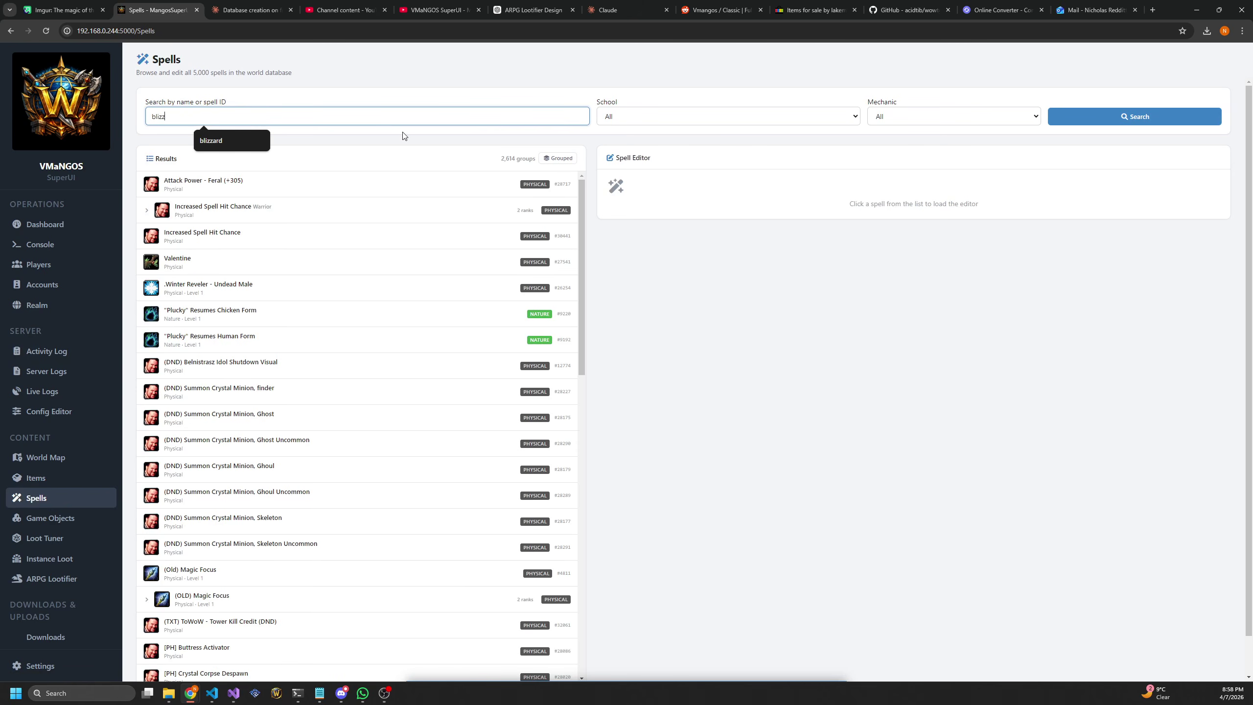
{"action": "type", "text": "ard"}
{"action": "key", "text": "Return"}
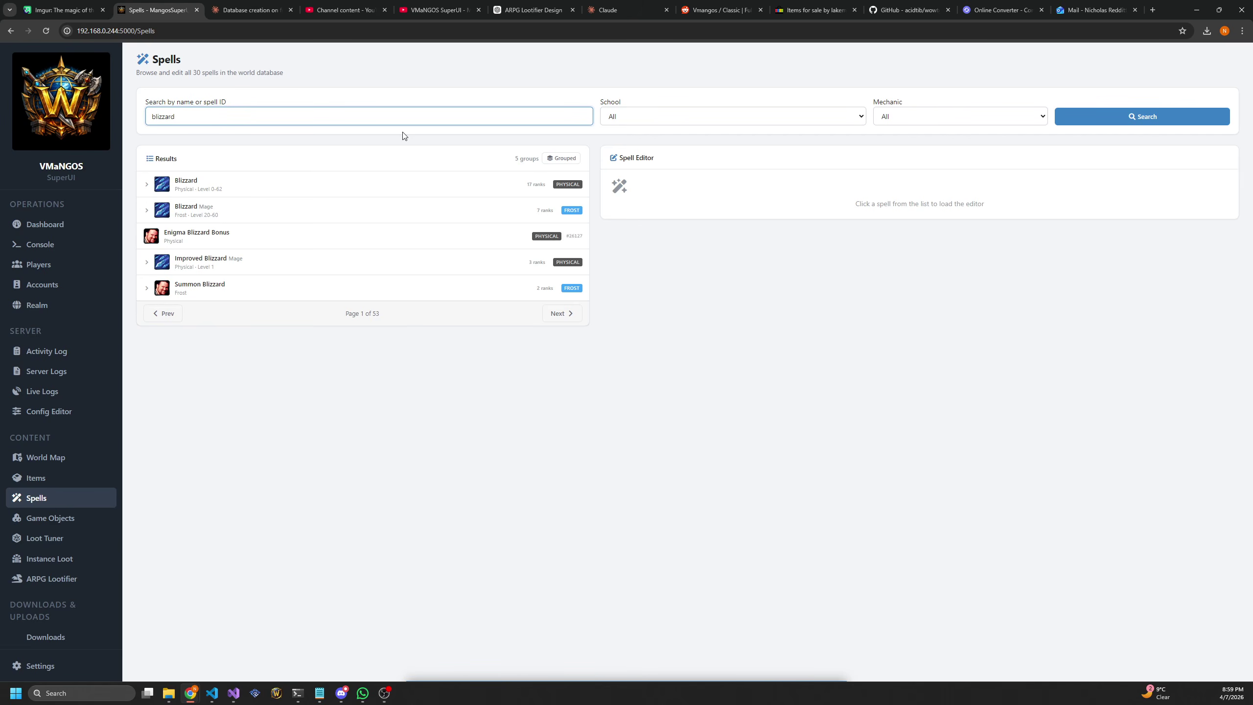
{"action": "left_click", "coordinate": [184, 210]}
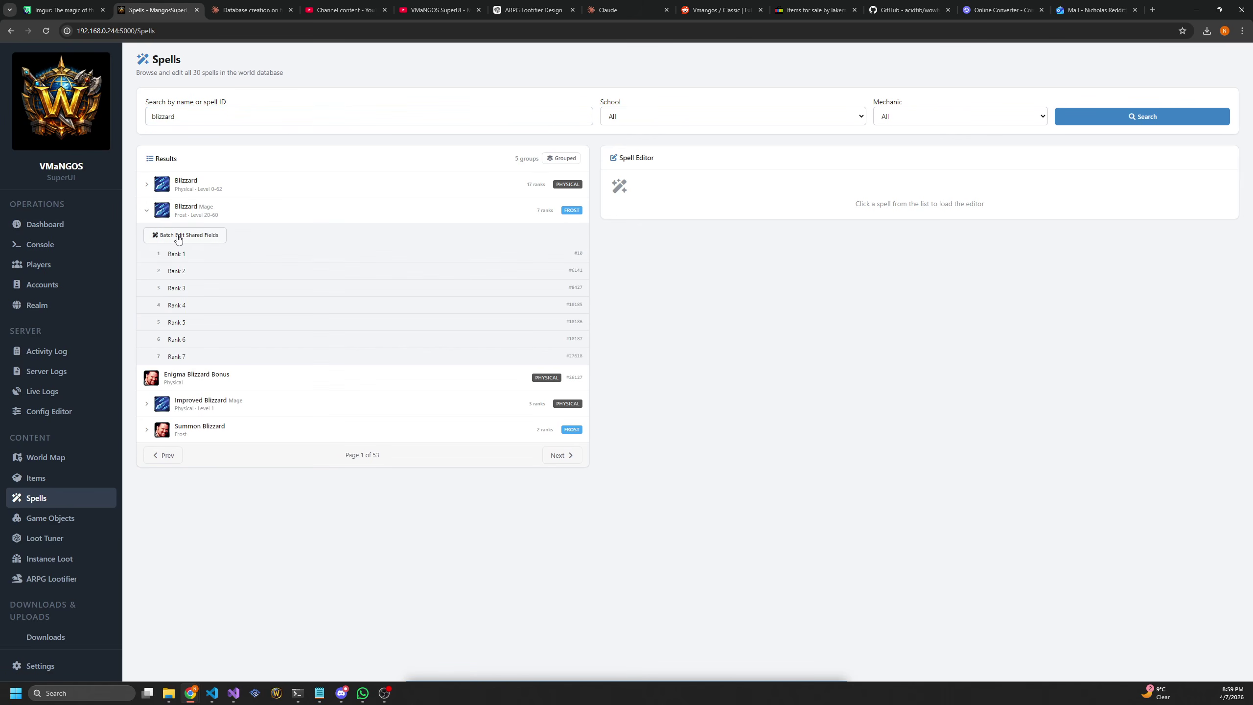
{"action": "left_click", "coordinate": [185, 253]}
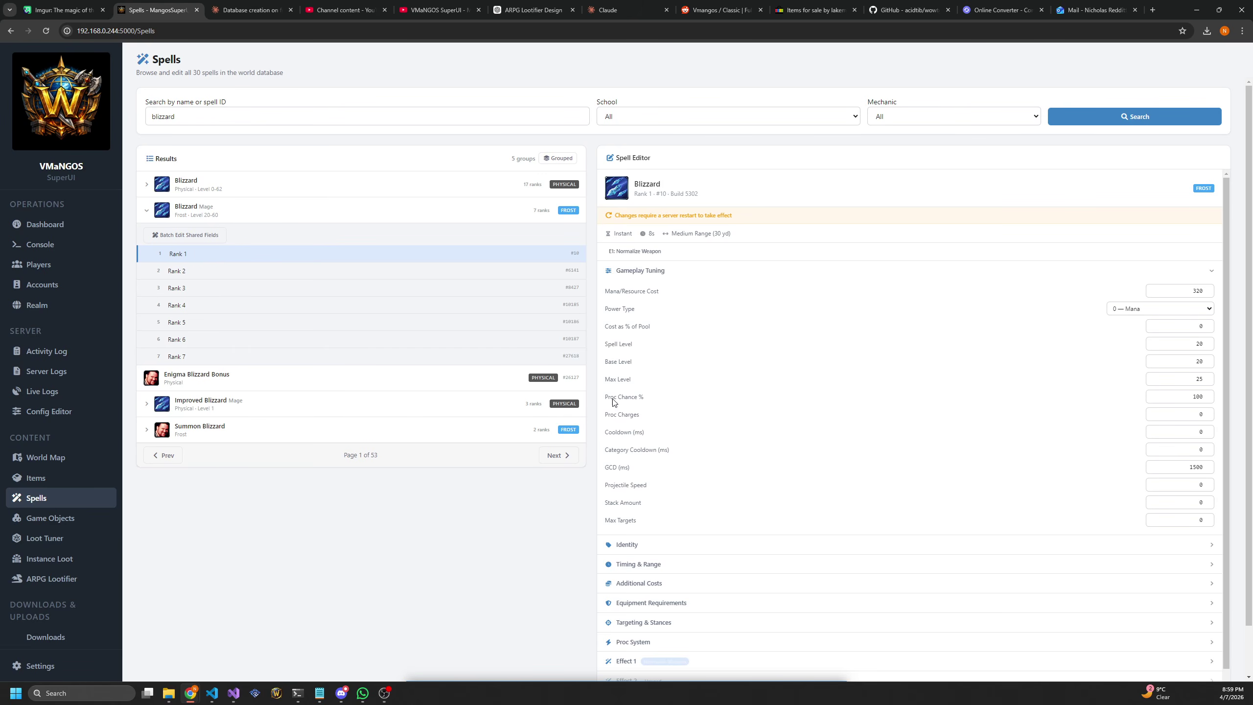
{"action": "scroll", "coordinate": [787, 304], "scroll_direction": "down", "scroll_amount": 5}
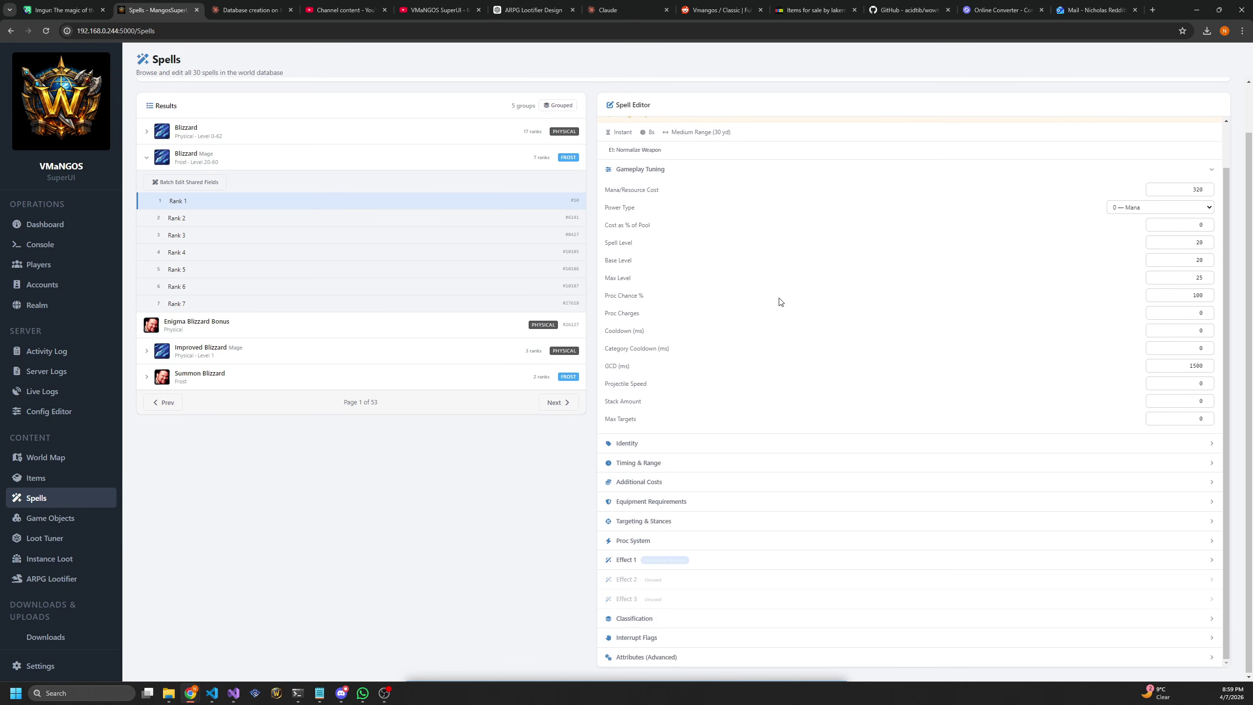
{"action": "scroll", "coordinate": [744, 464], "scroll_direction": "up", "scroll_amount": 6}
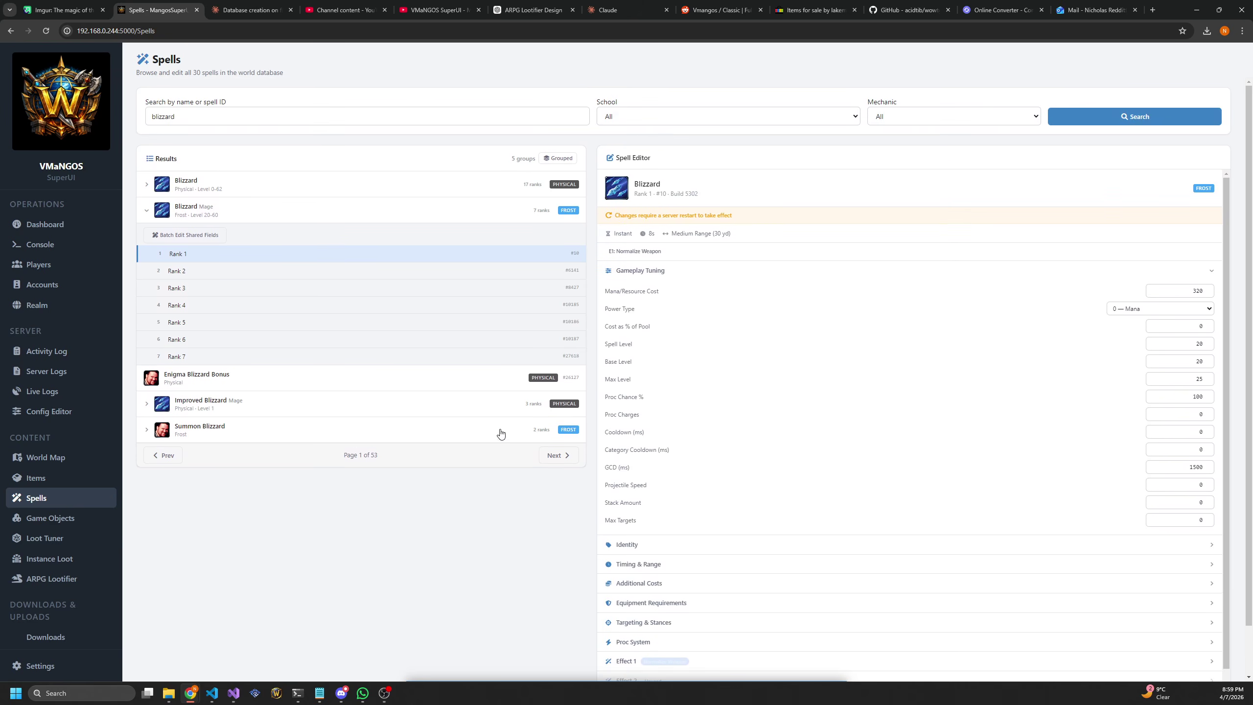
Open Batch Edit Shared Fields for Blizzard's seven ranks, inspect Per-Rank Values and Gameplay Tuning, then collapse them
{"action": "left_click", "coordinate": [181, 240]}
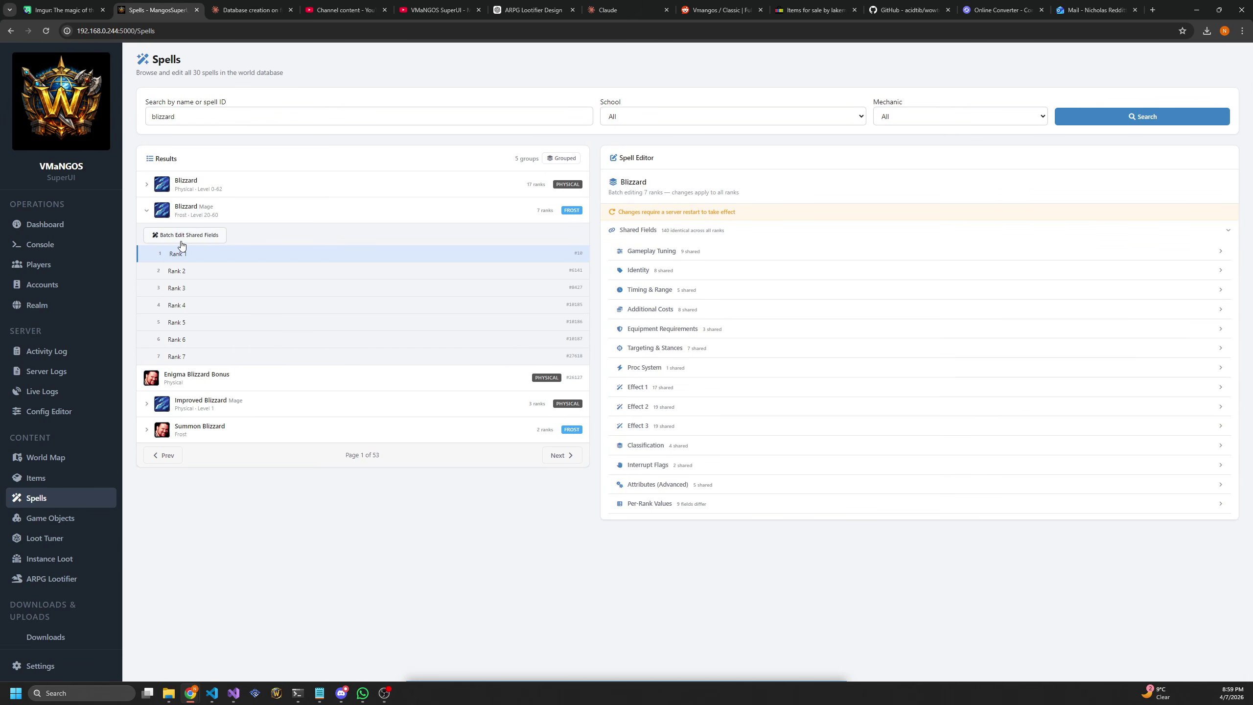
{"action": "left_click", "coordinate": [667, 513]}
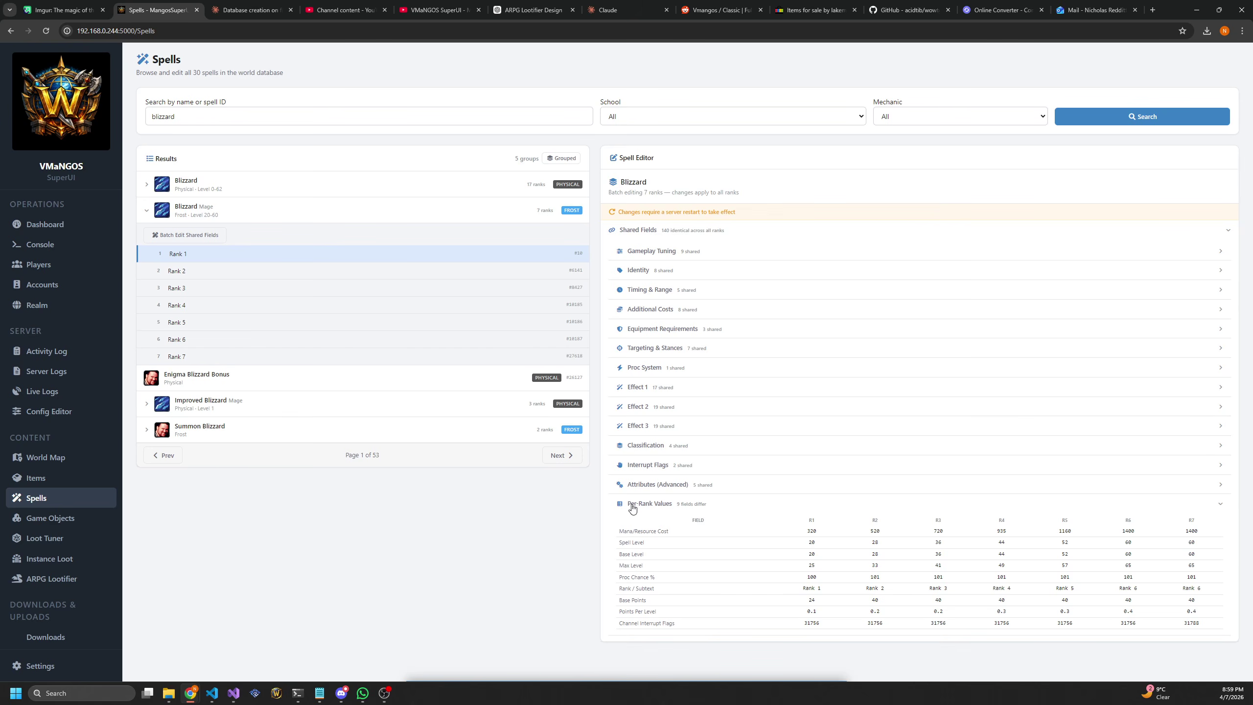
{"action": "left_click_drag", "start_coordinate": [624, 533], "coordinate": [876, 625]}
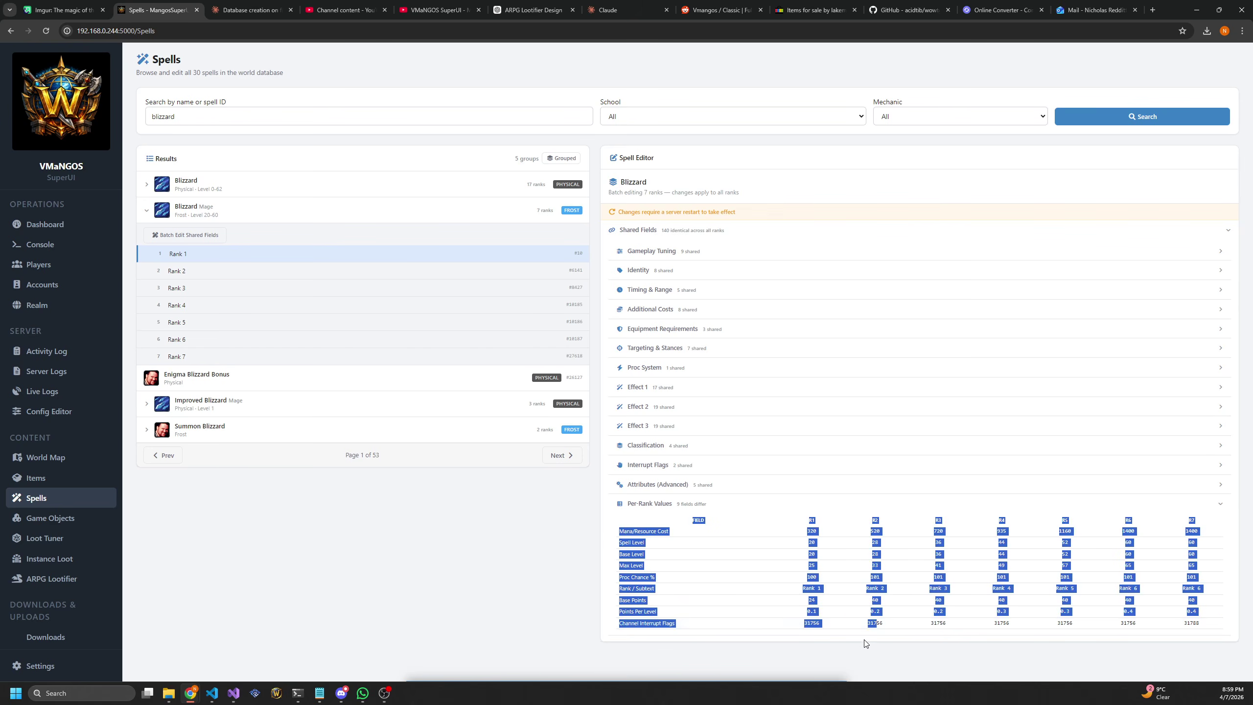
{"action": "left_click", "coordinate": [863, 643]}
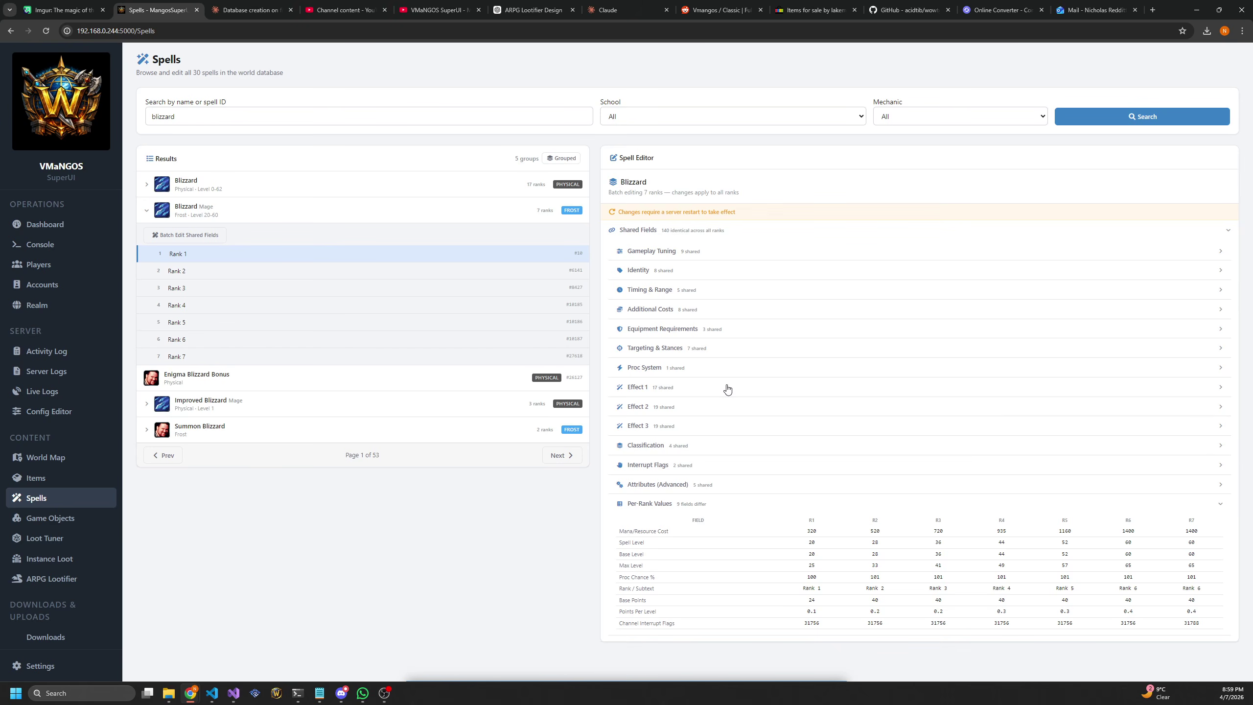
{"action": "left_click", "coordinate": [686, 250]}
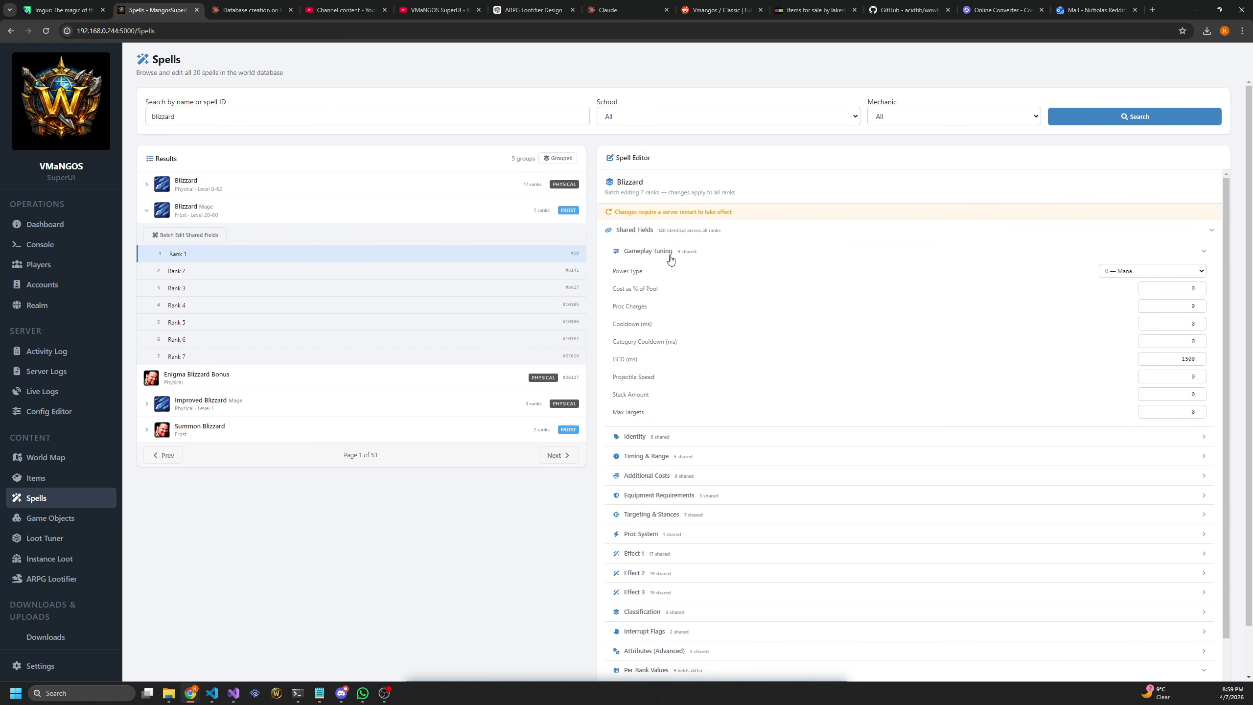
{"action": "left_click", "coordinate": [669, 258]}
{"action": "left_click", "coordinate": [675, 233]}
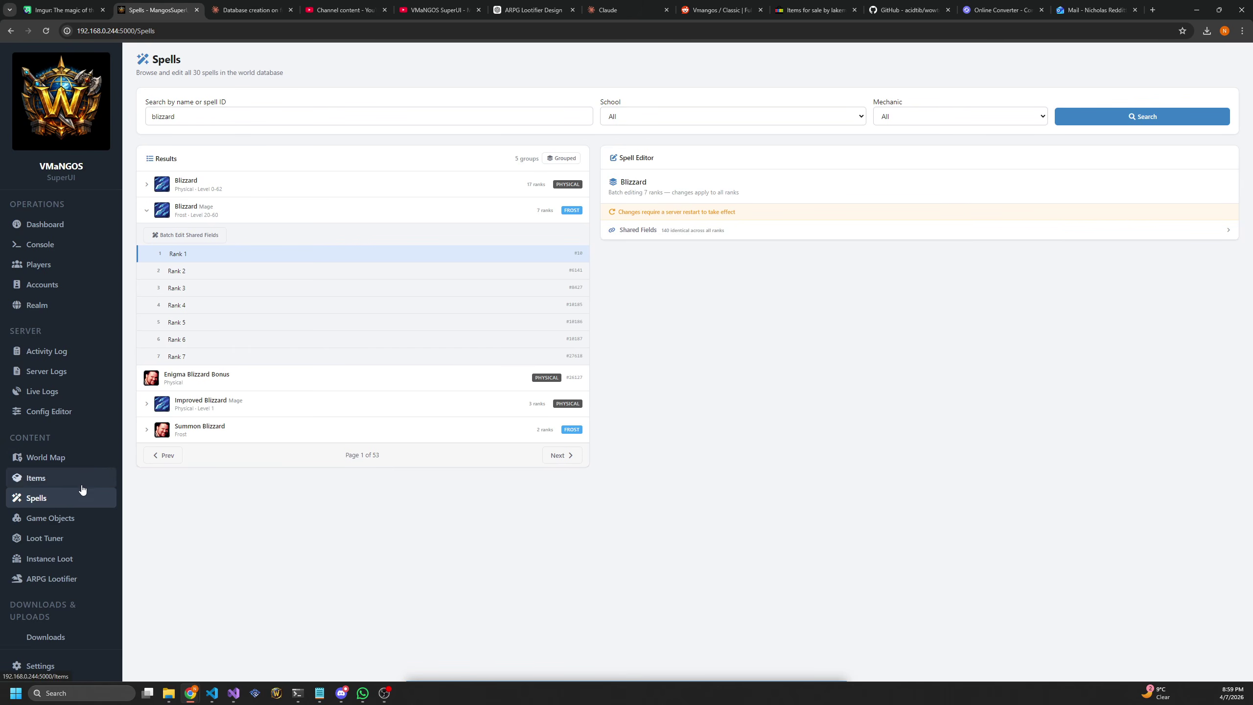
{"action": "left_click", "coordinate": [59, 524]}
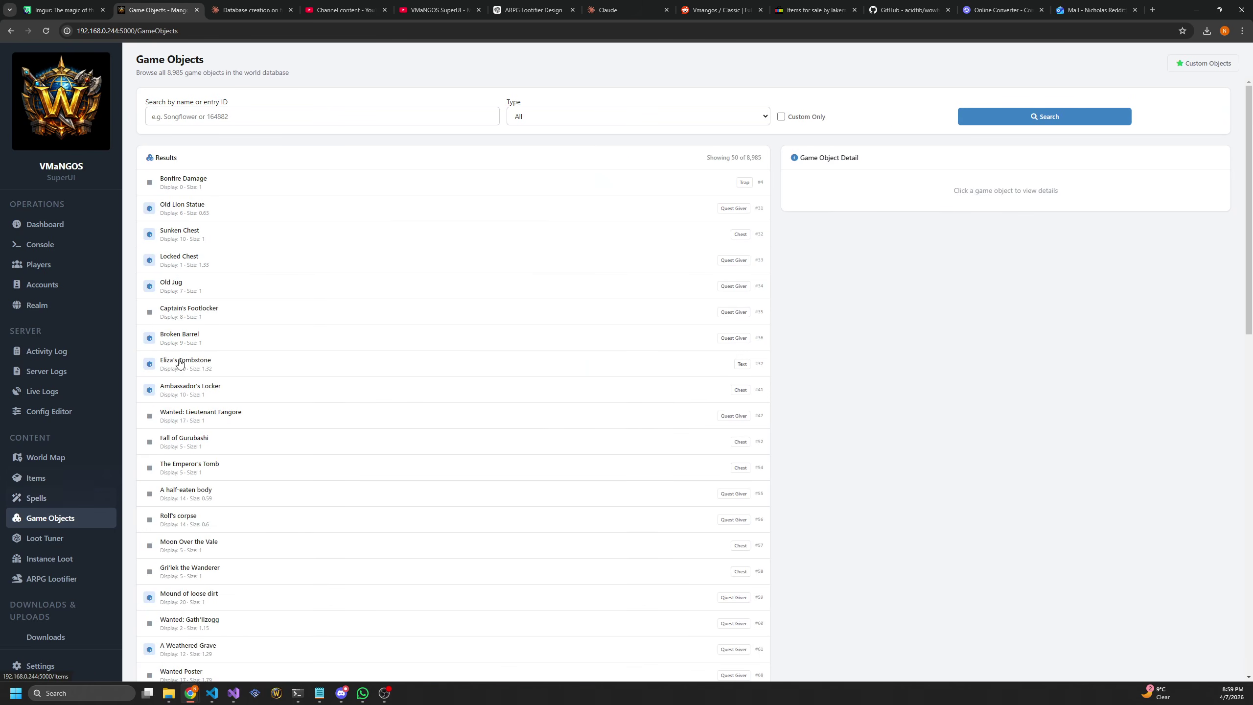
Search game objects for 'shrine', open Curing Shrine #181955, and rotate its model preview to a front view
{"action": "left_click", "coordinate": [321, 118]}
{"action": "type", "text": "shri"}
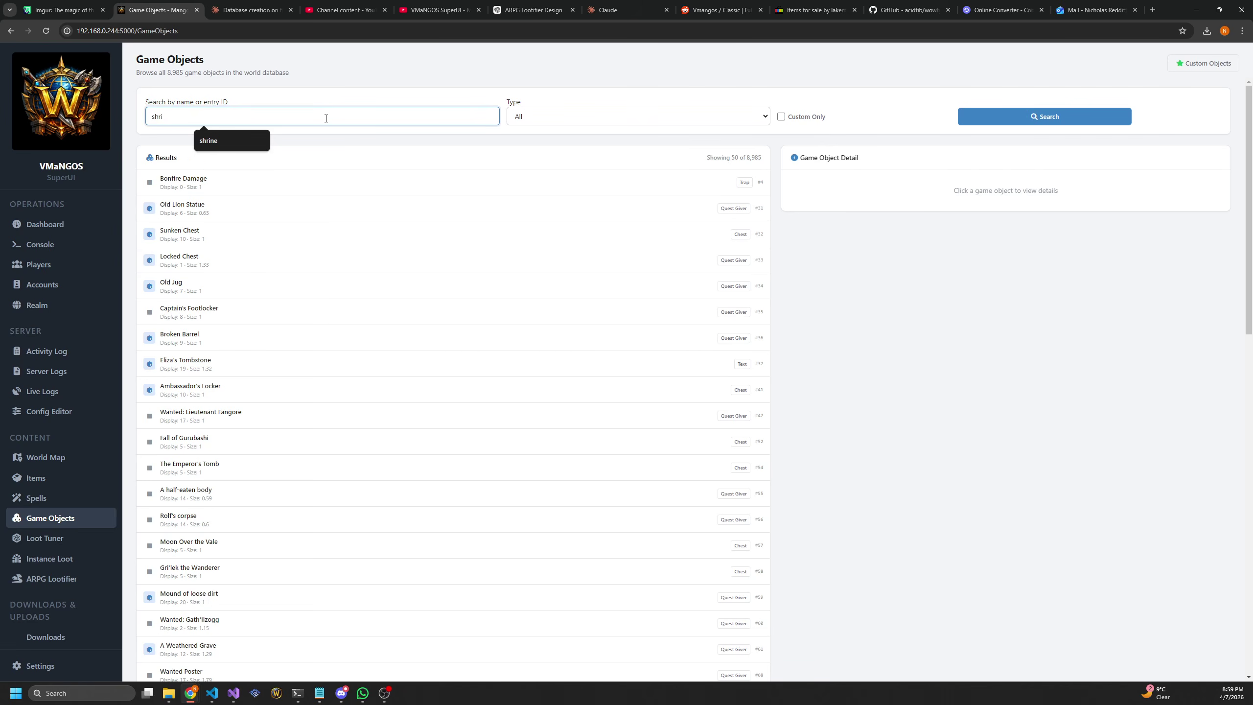
{"action": "type", "text": "ne"}
{"action": "key", "text": "Return"}
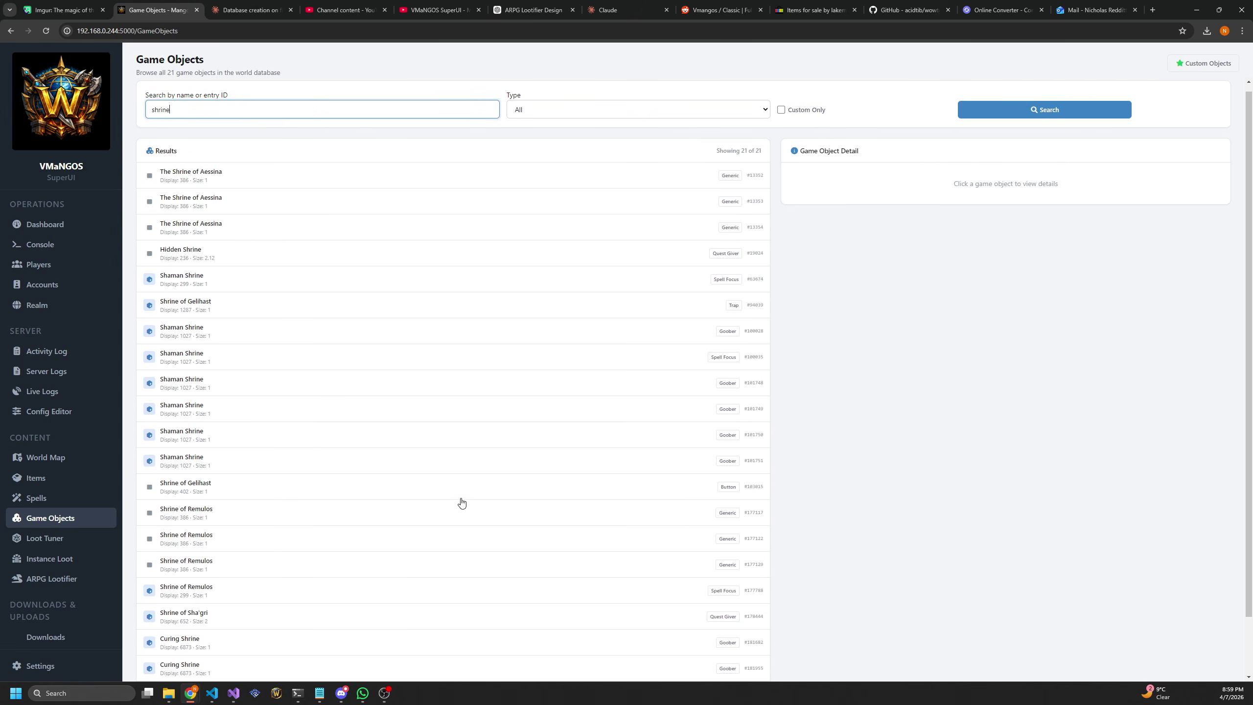
{"action": "scroll", "coordinate": [420, 511], "scroll_direction": "down", "scroll_amount": 2}
{"action": "left_click", "coordinate": [207, 607]}
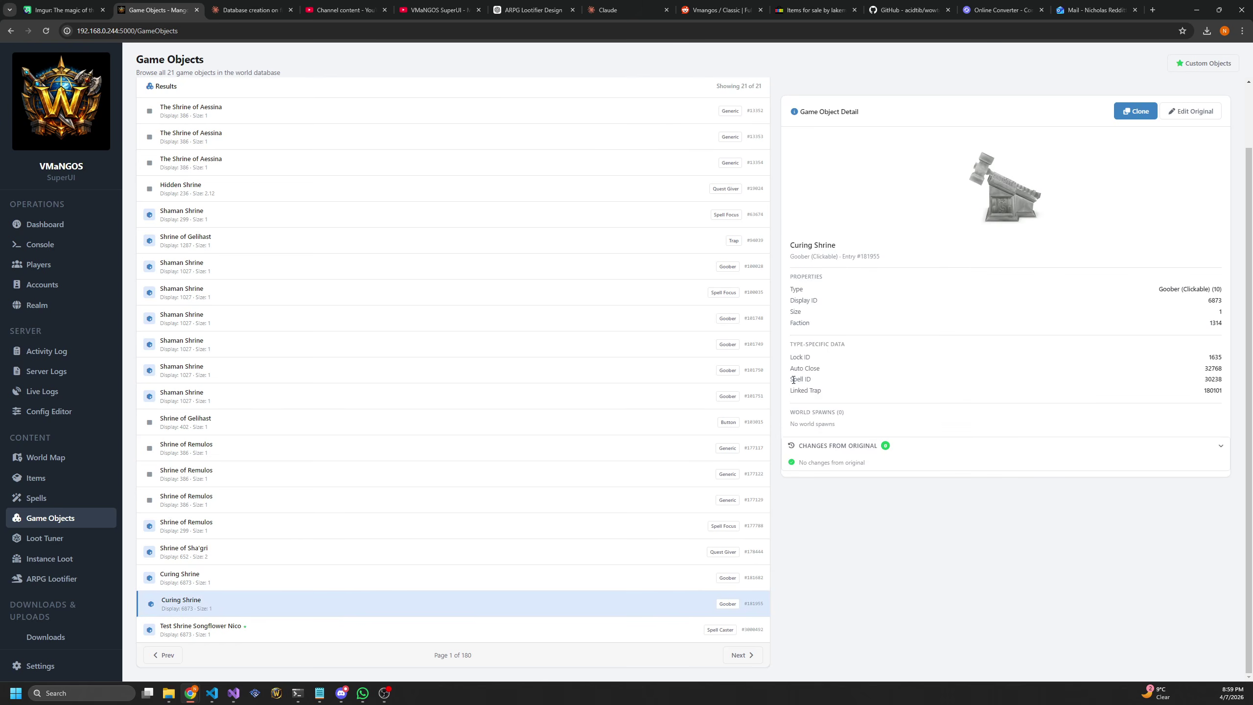
{"action": "scroll", "coordinate": [791, 391], "scroll_direction": "up", "scroll_amount": 2}
{"action": "left_click_drag", "start_coordinate": [996, 213], "coordinate": [1002, 252]}
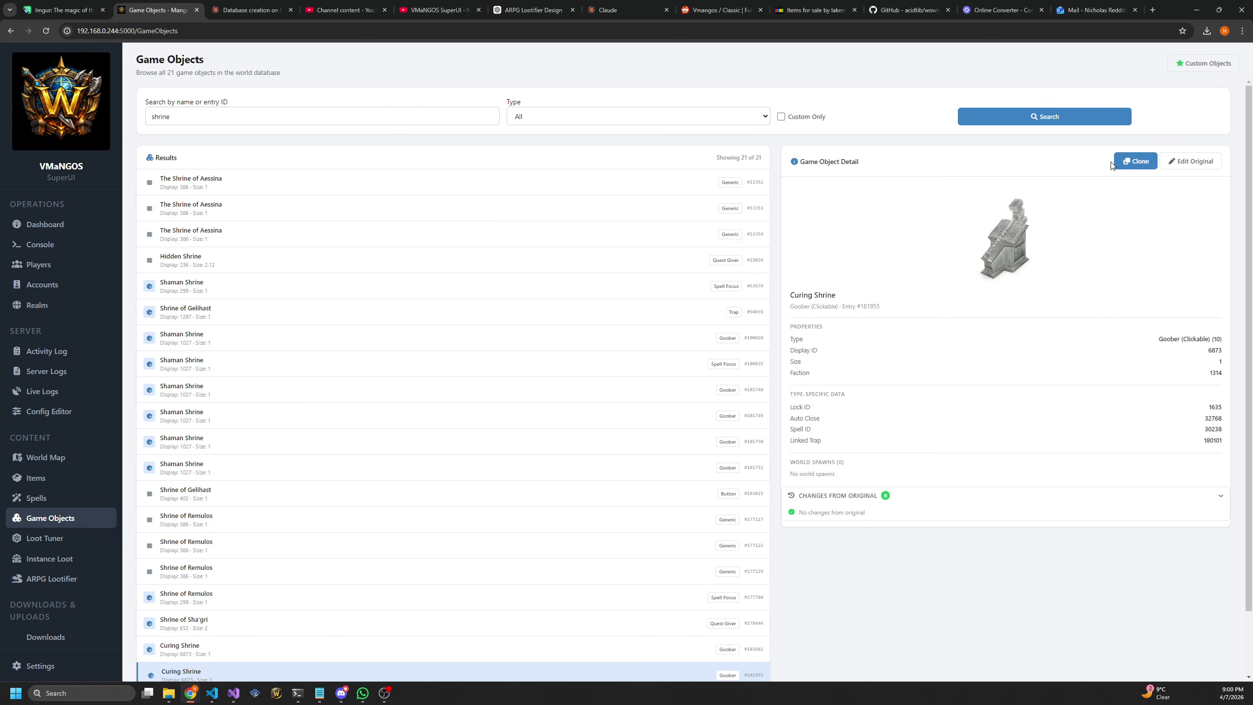
Clone the Curing Shrine and set the clone's Type to '22 — Spell Caster'
{"action": "left_click", "coordinate": [1134, 161]}
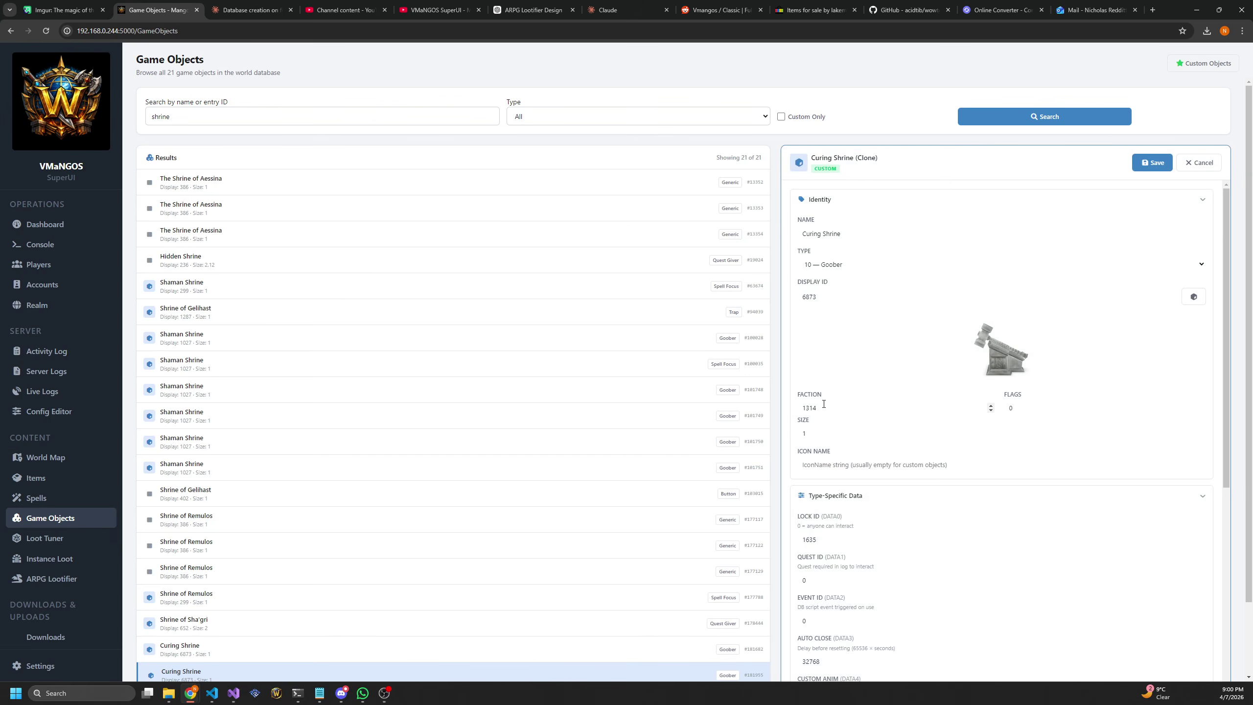
{"action": "scroll", "coordinate": [856, 424], "scroll_direction": "down", "scroll_amount": 1}
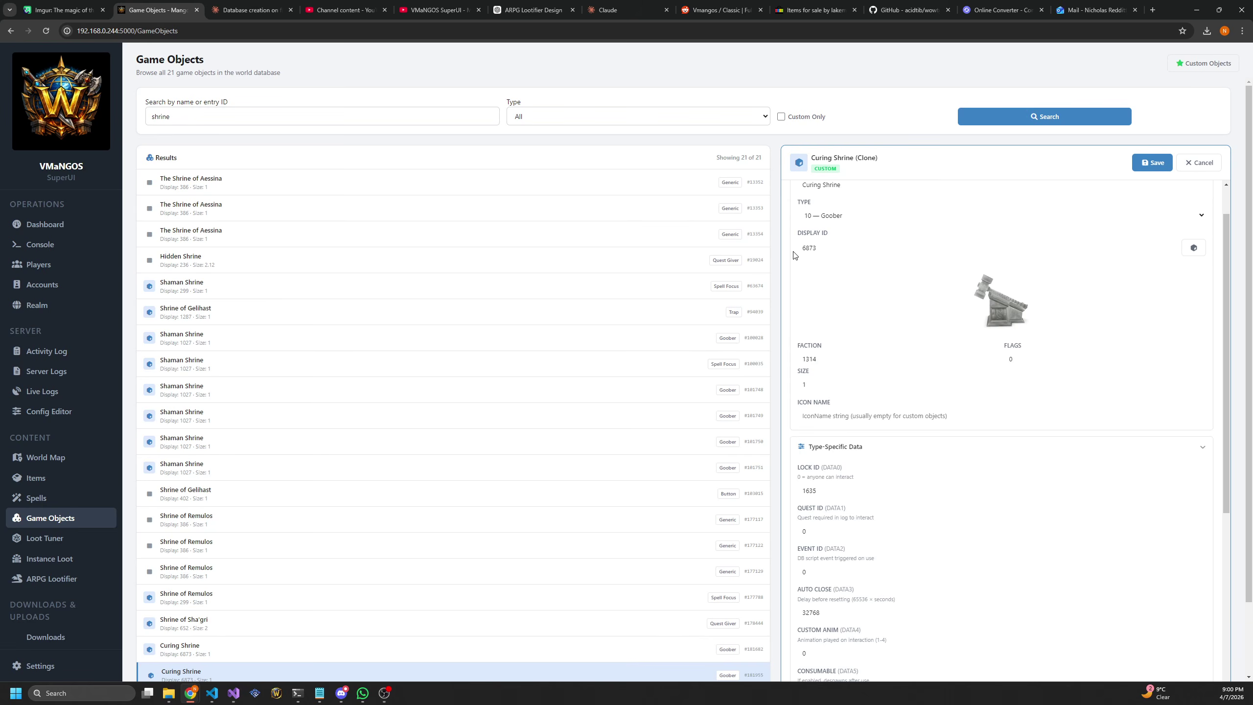
{"action": "scroll", "coordinate": [826, 362], "scroll_direction": "down", "scroll_amount": 3}
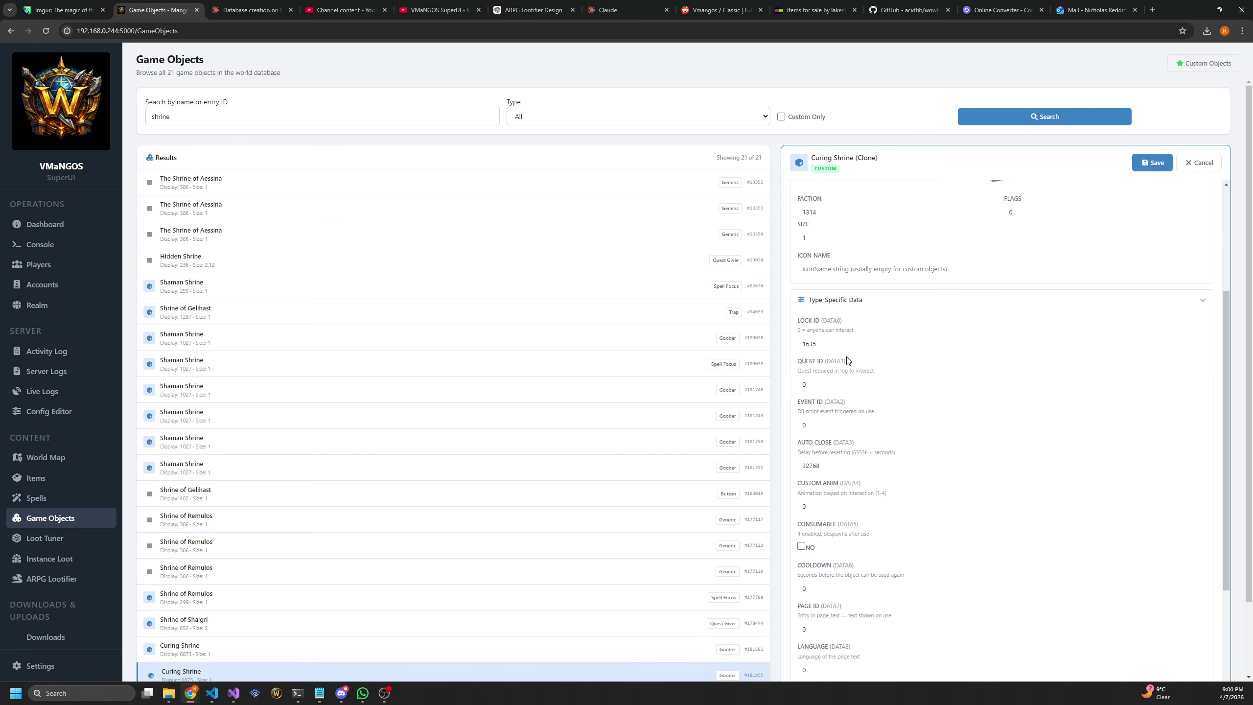
{"action": "scroll", "coordinate": [847, 358], "scroll_direction": "up", "scroll_amount": 4}
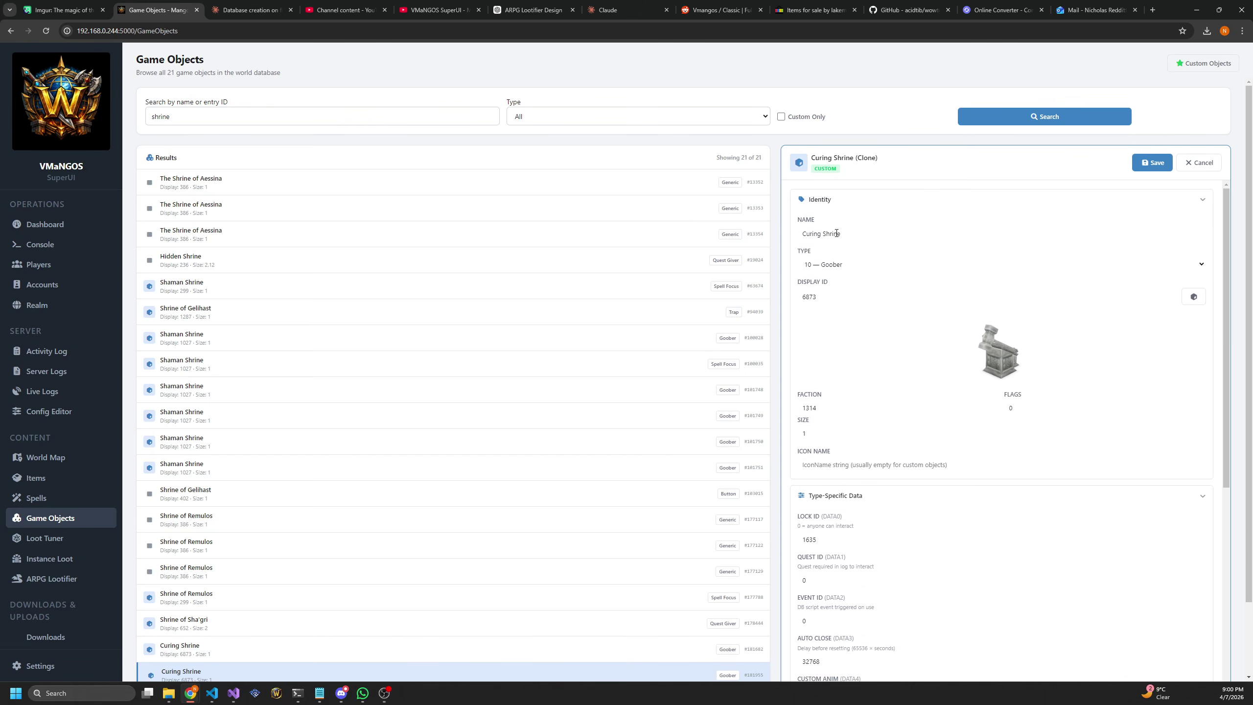
{"action": "left_click", "coordinate": [835, 267]}
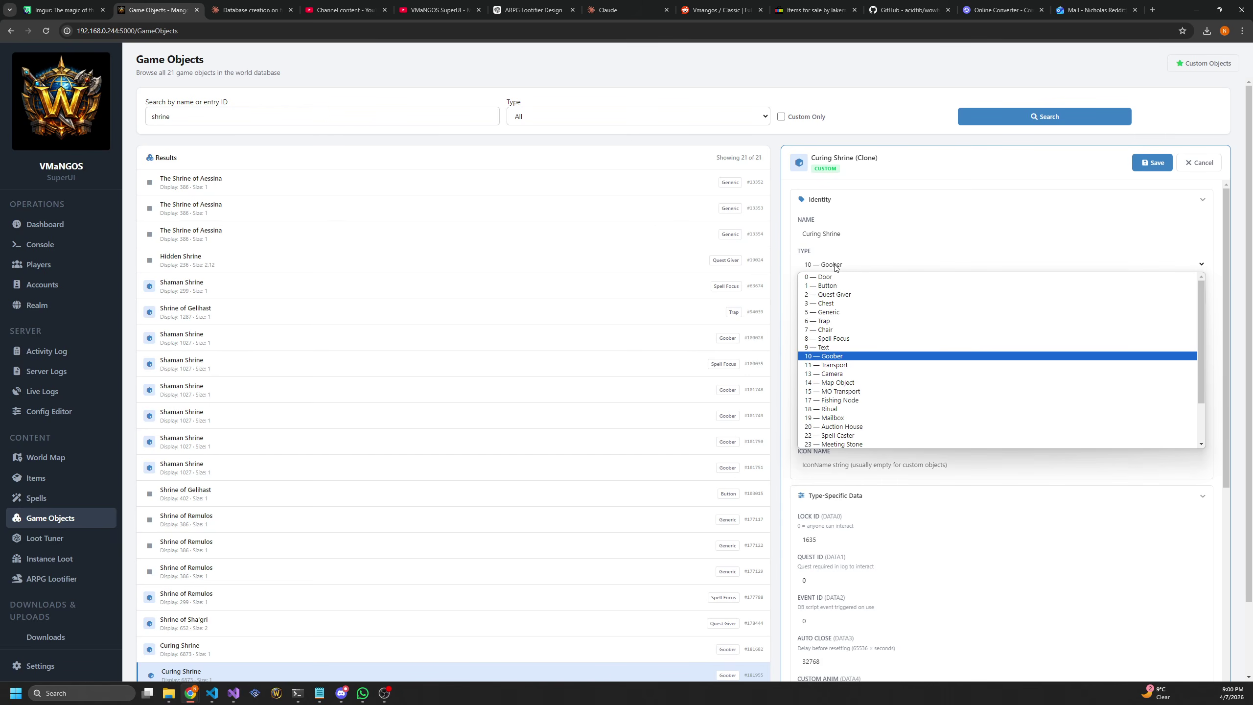
{"action": "left_click", "coordinate": [923, 435]}
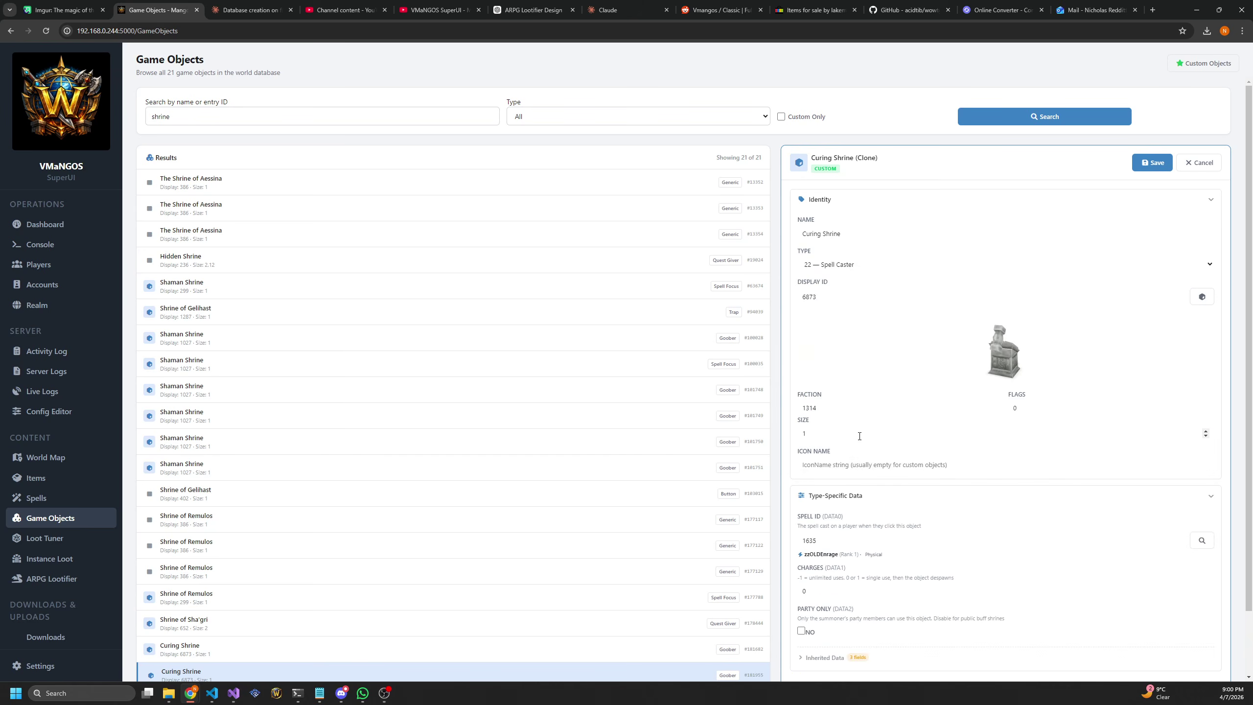
{"action": "scroll", "coordinate": [866, 432], "scroll_direction": "down", "scroll_amount": 2}
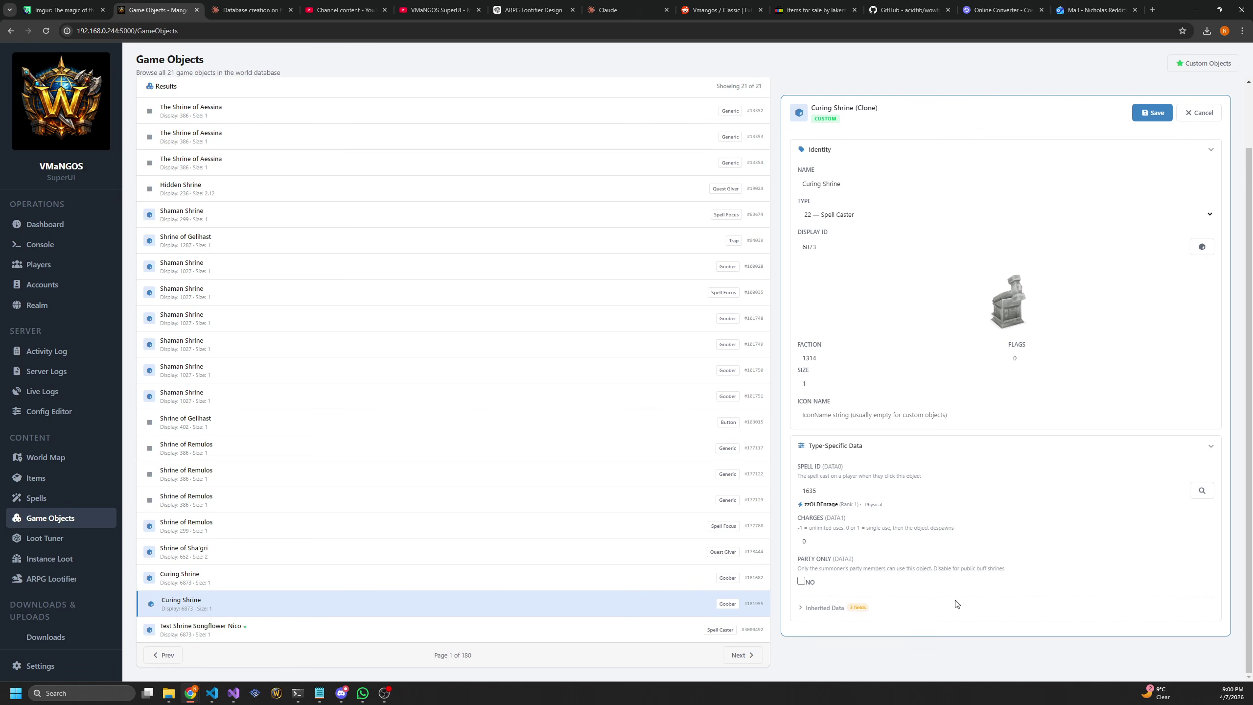
{"action": "scroll", "coordinate": [908, 486], "scroll_direction": "up", "scroll_amount": 2}
{"action": "scroll", "coordinate": [911, 487], "scroll_direction": "down", "scroll_amount": 2}
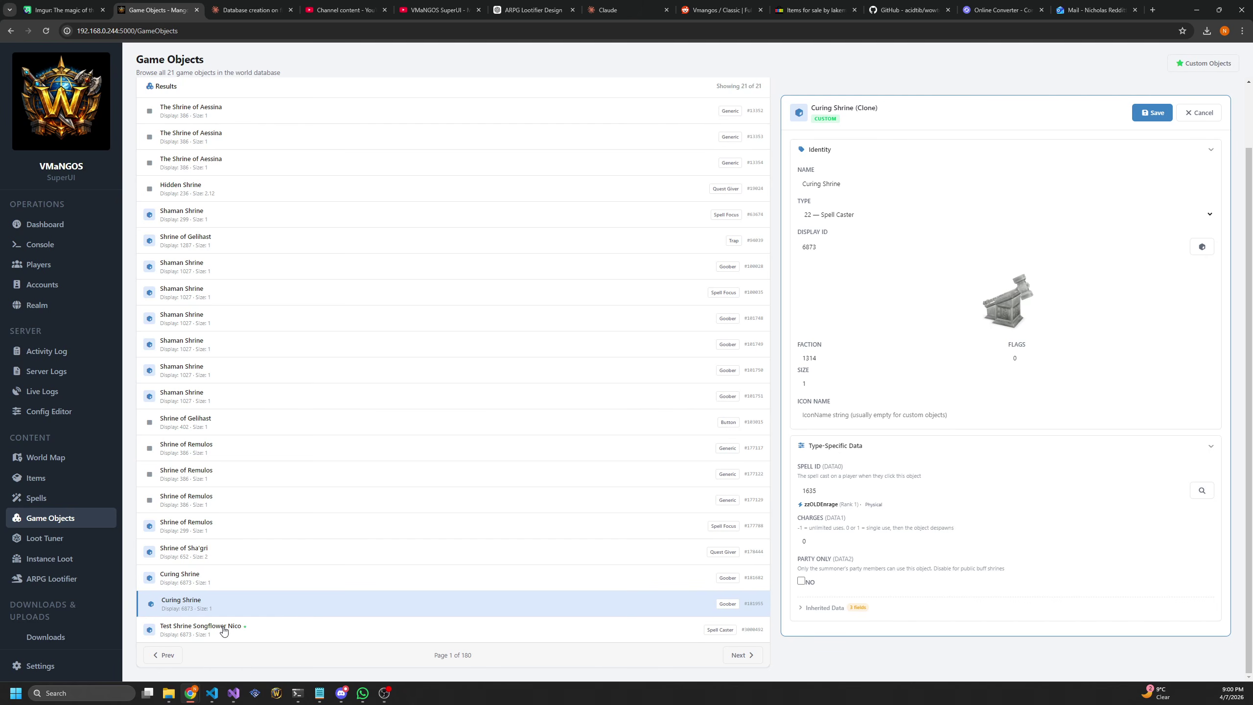
Cancel the clone edits and view the custom Test Shrine's details, then go to the Loot Tuner
{"action": "left_click", "coordinate": [1195, 114]}
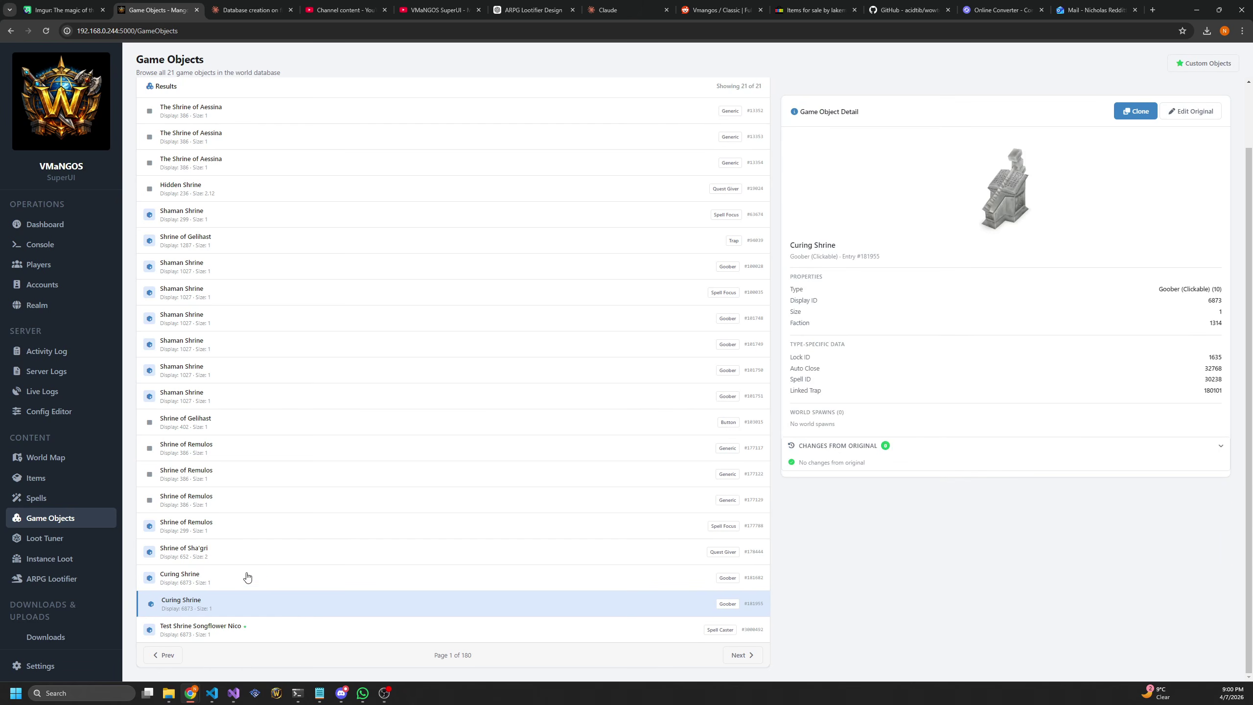
{"action": "left_click", "coordinate": [199, 632]}
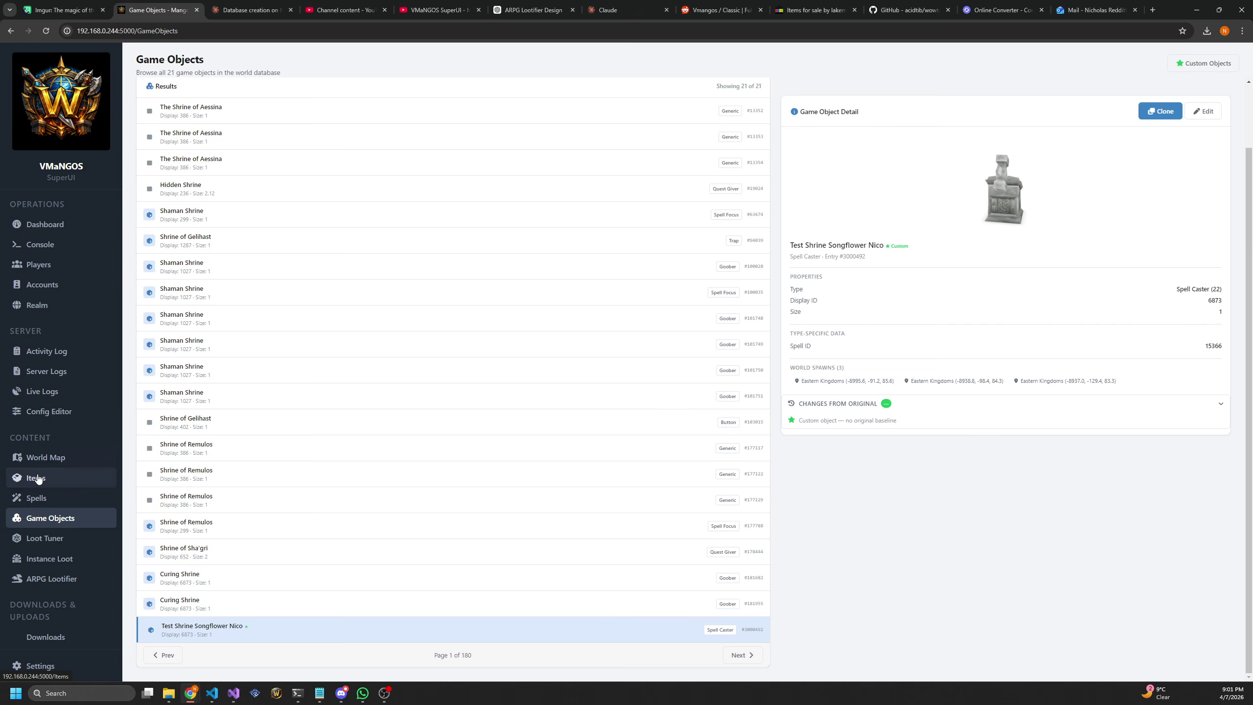
{"action": "left_click", "coordinate": [57, 544]}
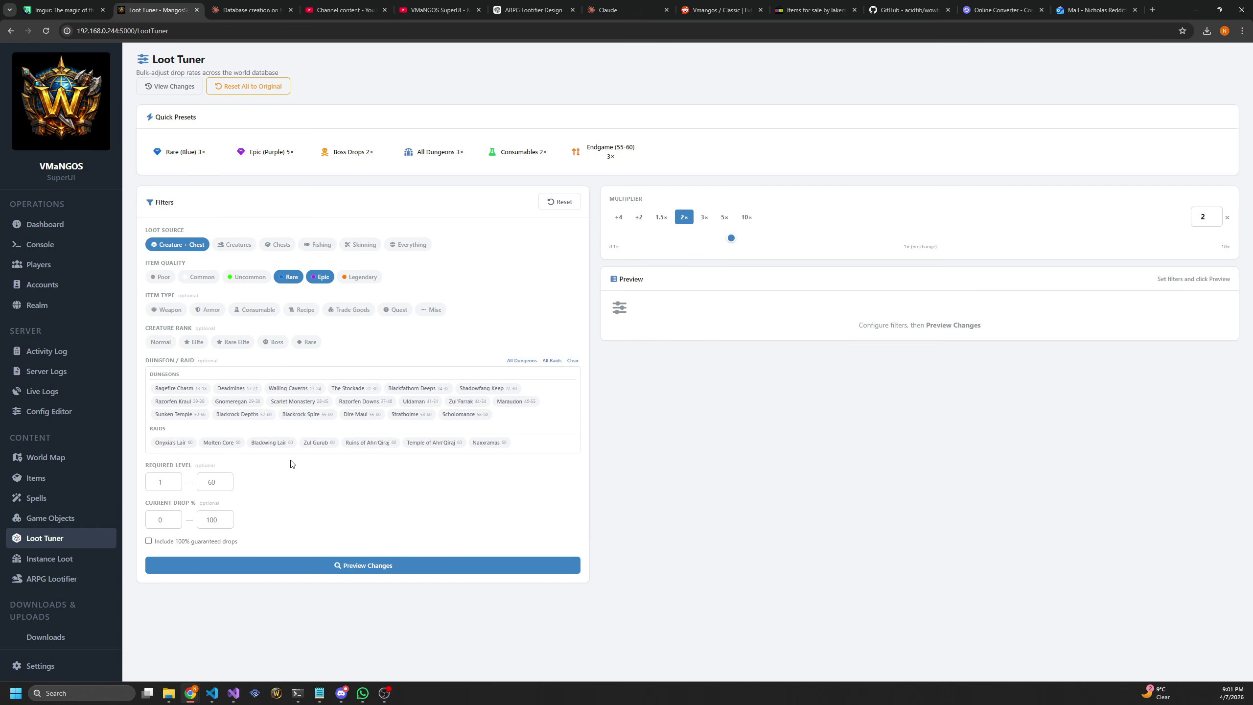
Reset all loot tables to original, drop Epic from the quality filter, and include every source
{"action": "left_click", "coordinate": [259, 91]}
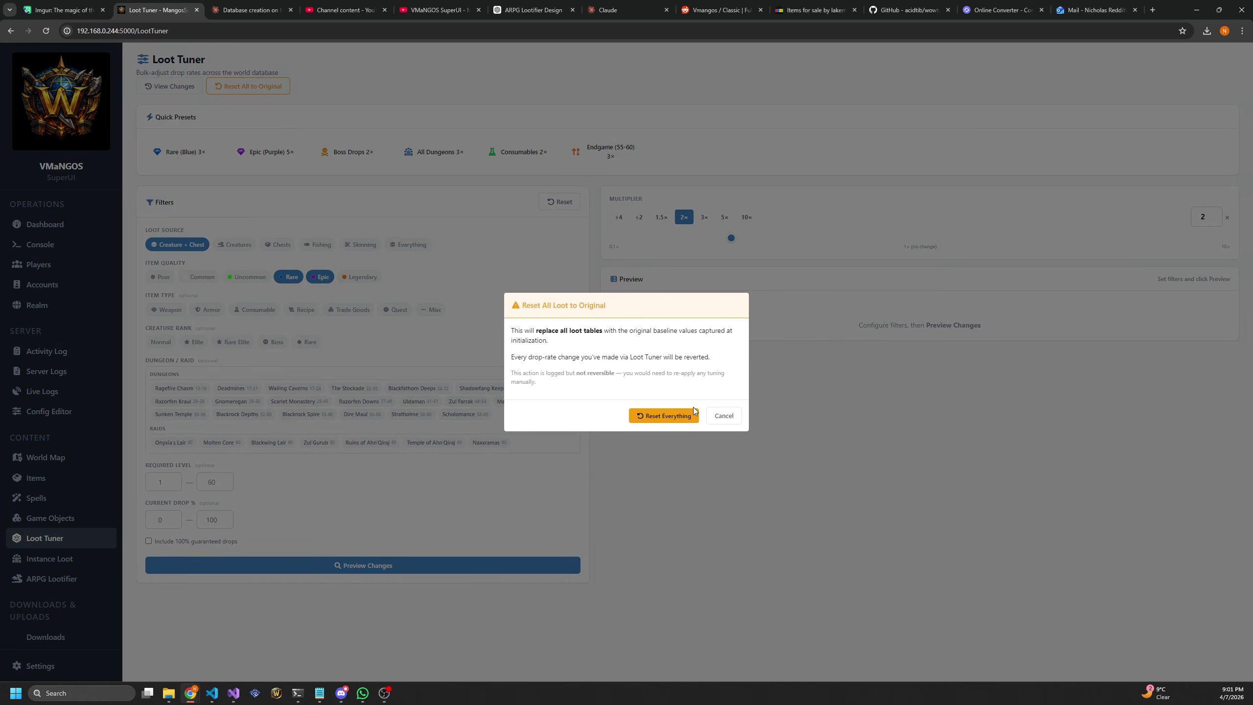
{"action": "left_click", "coordinate": [657, 418]}
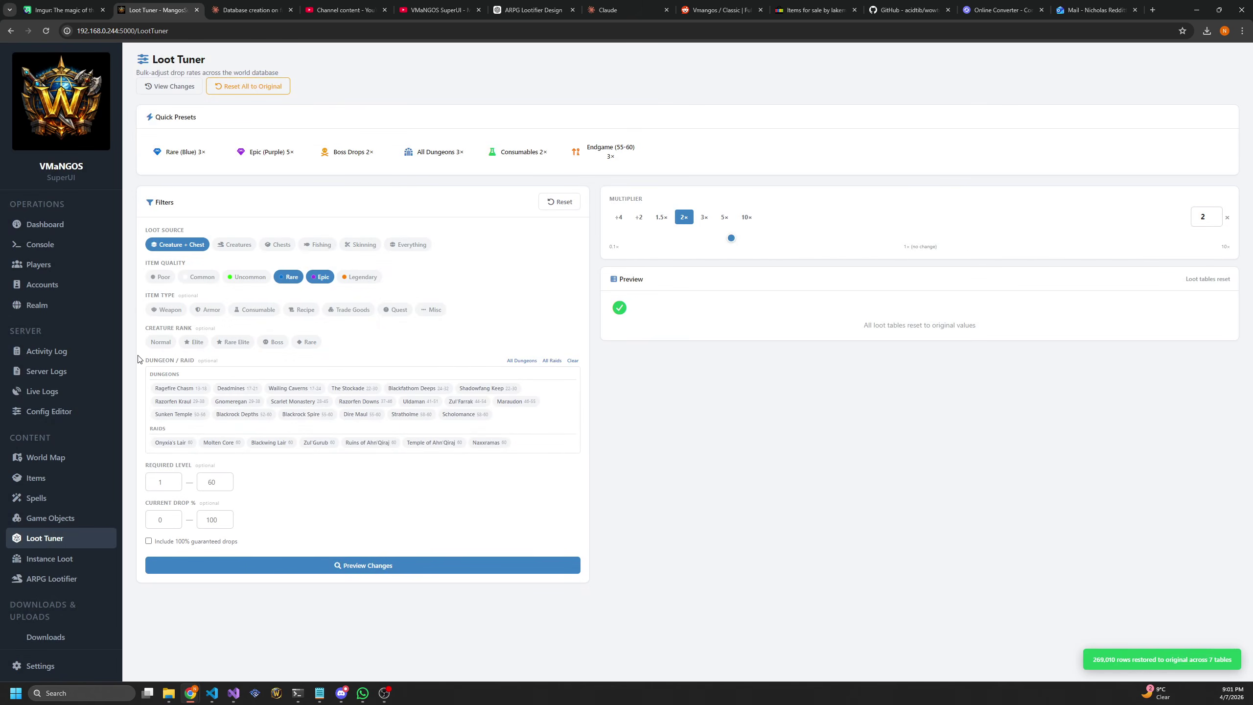
{"action": "left_click", "coordinate": [410, 245]}
{"action": "left_click", "coordinate": [321, 277]}
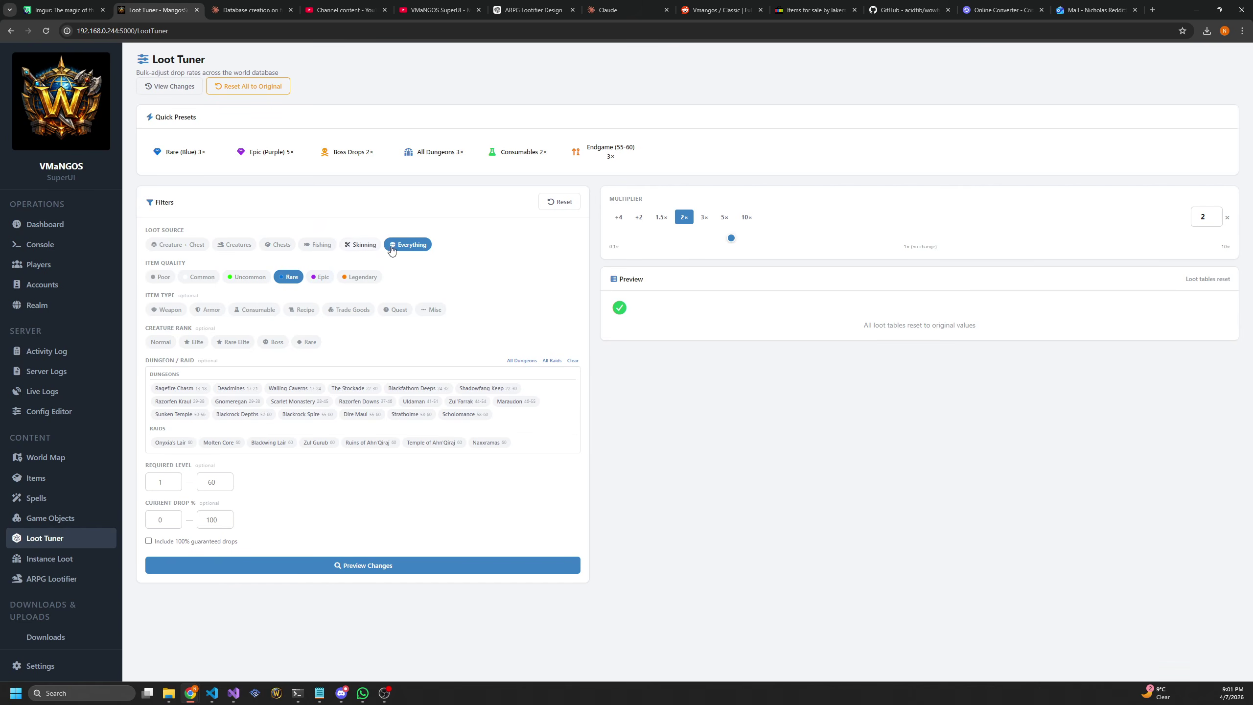
Limit item types to Weapon, Armor, Consumable and Recipe, and include Normal, Elite, Rare Elite, Boss and Rare creatures
{"action": "left_click", "coordinate": [168, 312]}
{"action": "left_click", "coordinate": [208, 310]}
{"action": "left_click", "coordinate": [254, 310]}
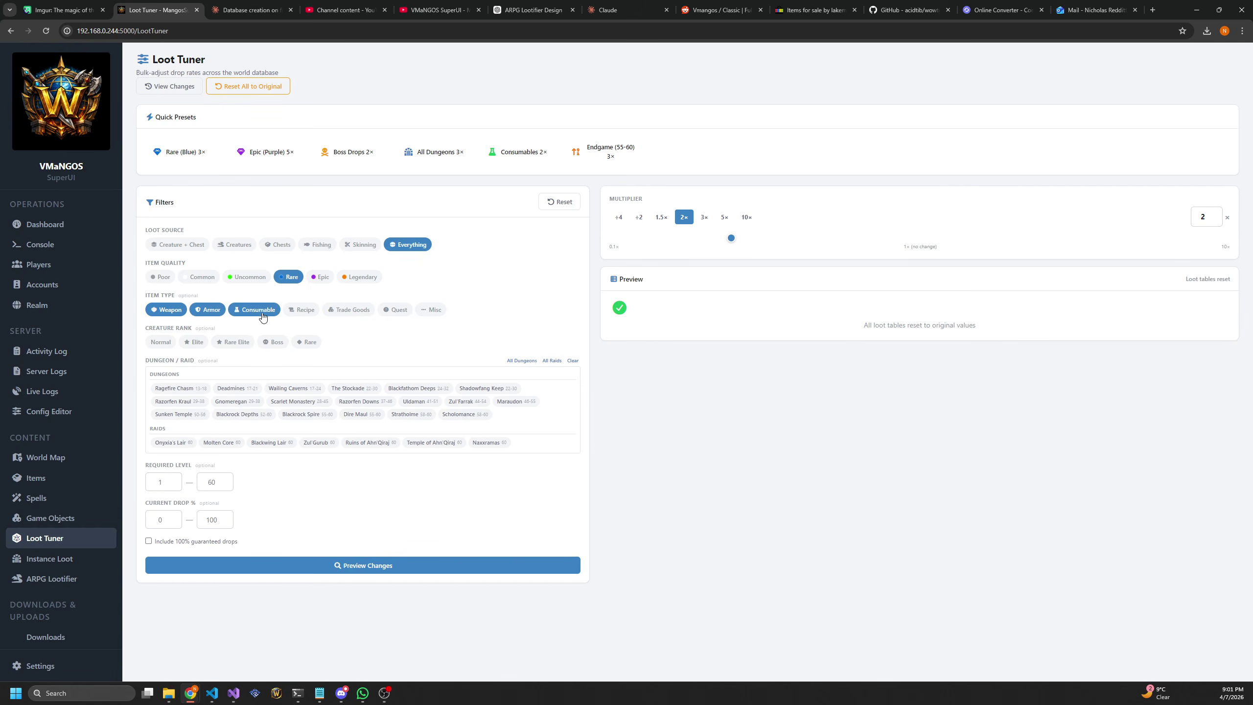
{"action": "left_click", "coordinate": [297, 311]}
{"action": "left_click", "coordinate": [161, 342]}
{"action": "left_click", "coordinate": [193, 341]}
{"action": "left_click", "coordinate": [233, 341]}
{"action": "left_click", "coordinate": [283, 343]}
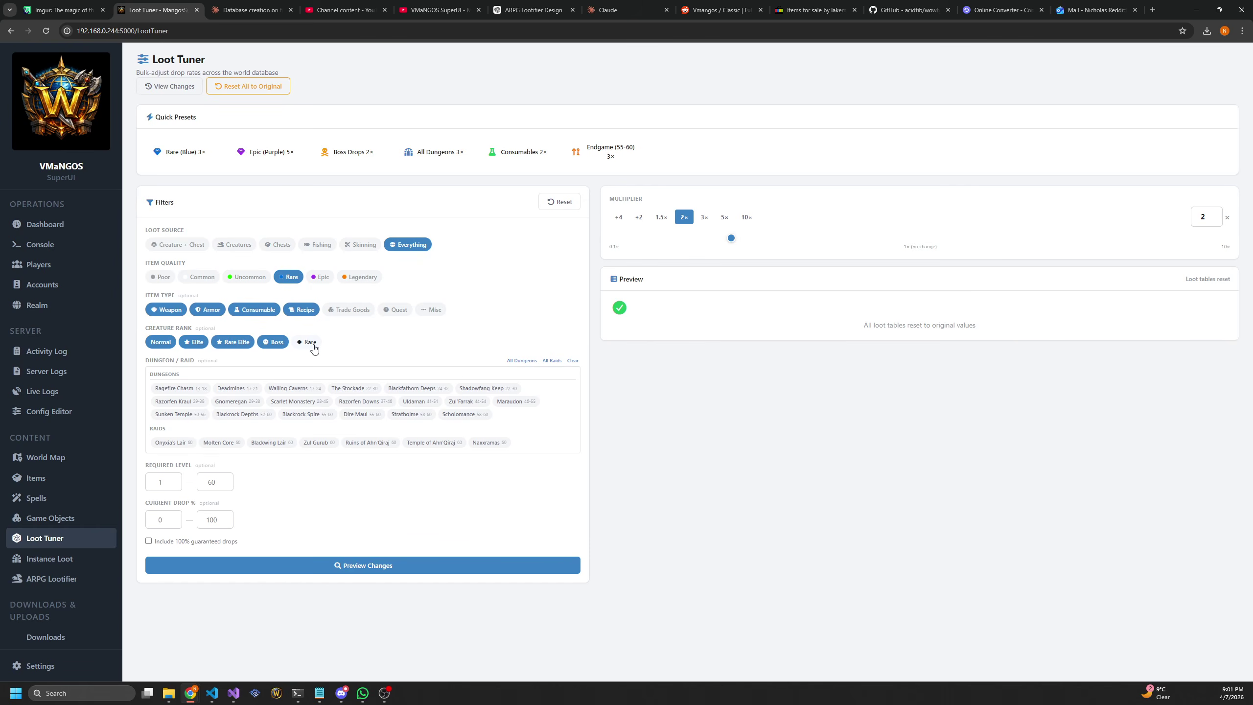
{"action": "left_click", "coordinate": [310, 343]}
Preview the 4,978 matching loot entries and apply a confirmed 3× drop-rate multiplier to them
{"action": "left_click", "coordinate": [387, 566]}
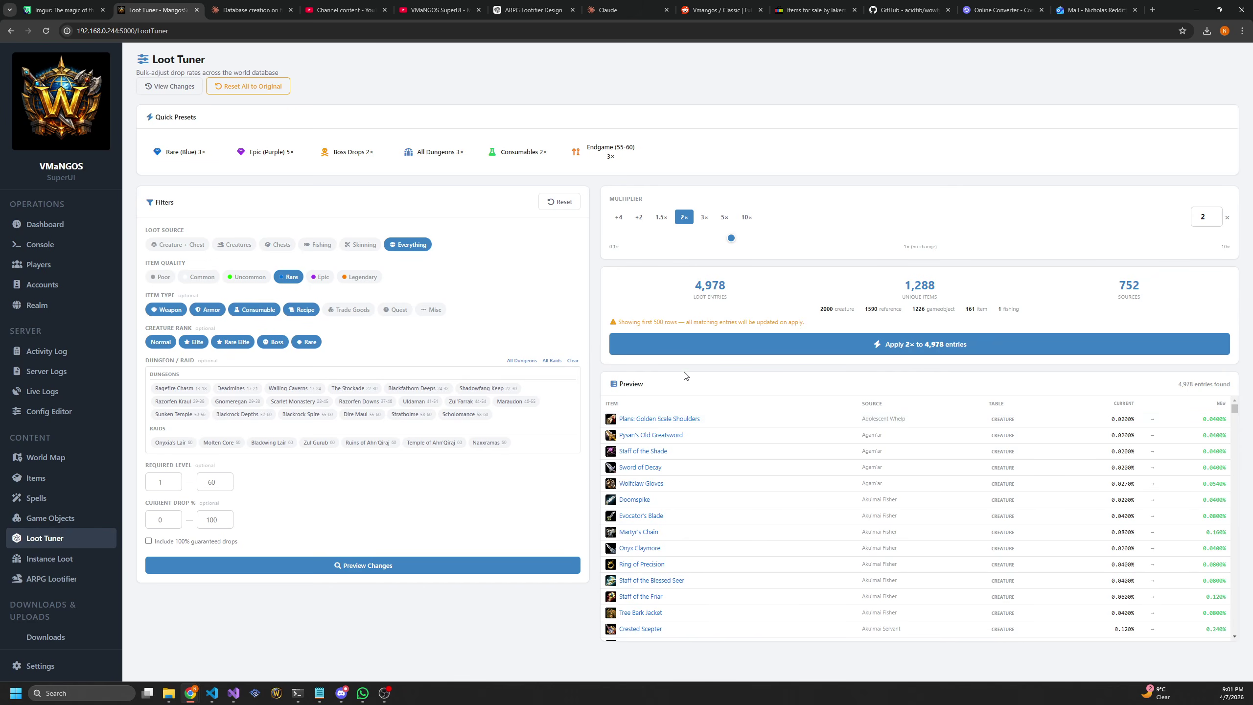
{"action": "left_click_drag", "start_coordinate": [693, 286], "coordinate": [738, 289]}
{"action": "left_click", "coordinate": [726, 294]}
{"action": "left_click", "coordinate": [704, 217]}
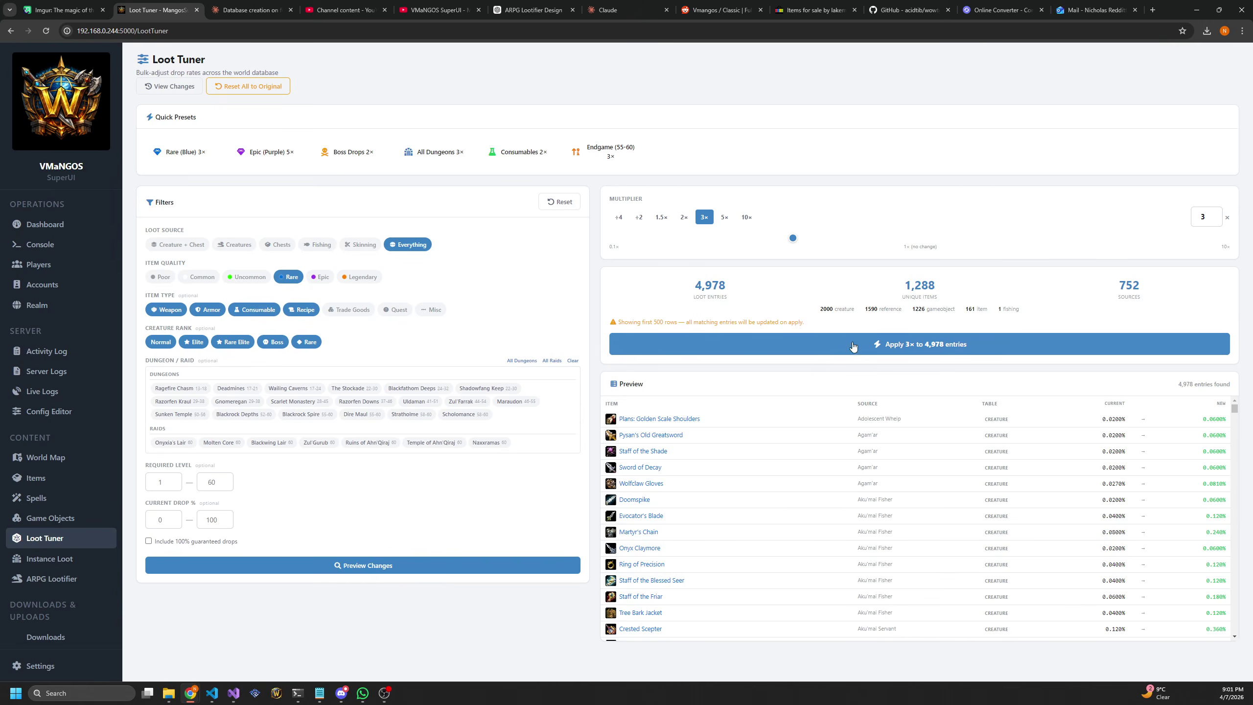
{"action": "left_click", "coordinate": [918, 346]}
{"action": "left_click", "coordinate": [670, 411]}
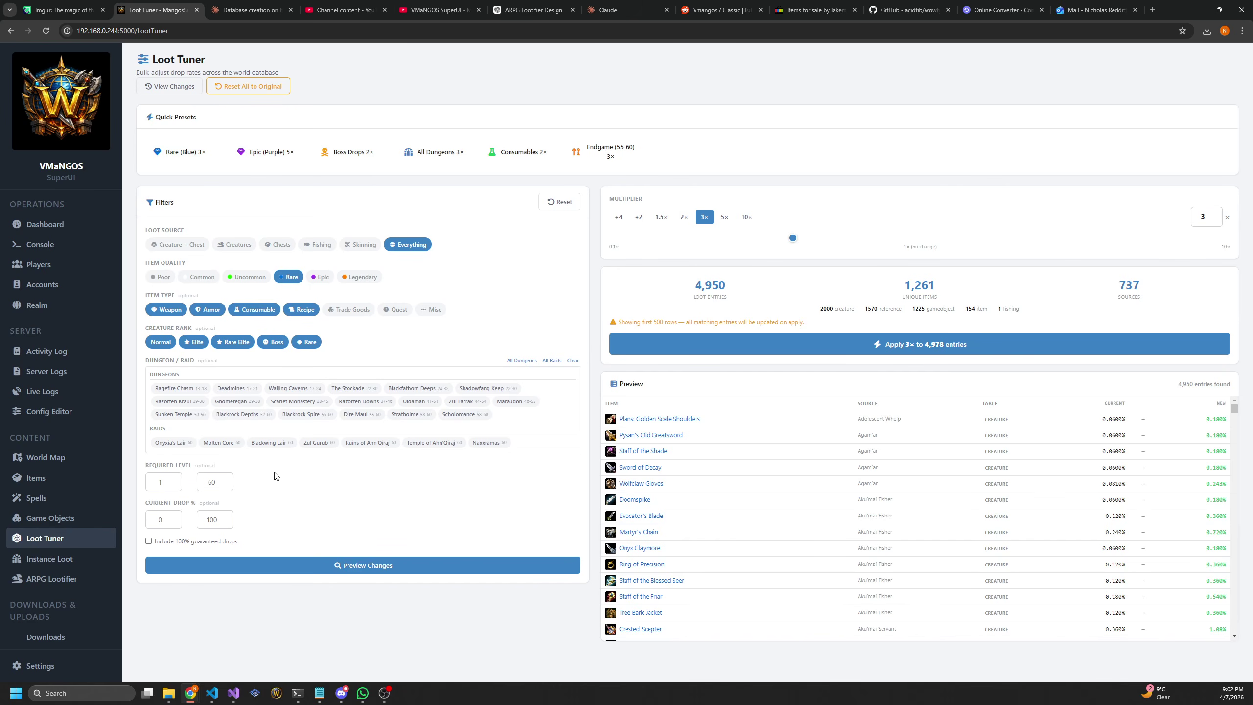
Open Instance Loot for Blackrock Depths and view General Angerforge's direct drops
{"action": "left_click", "coordinate": [70, 558]}
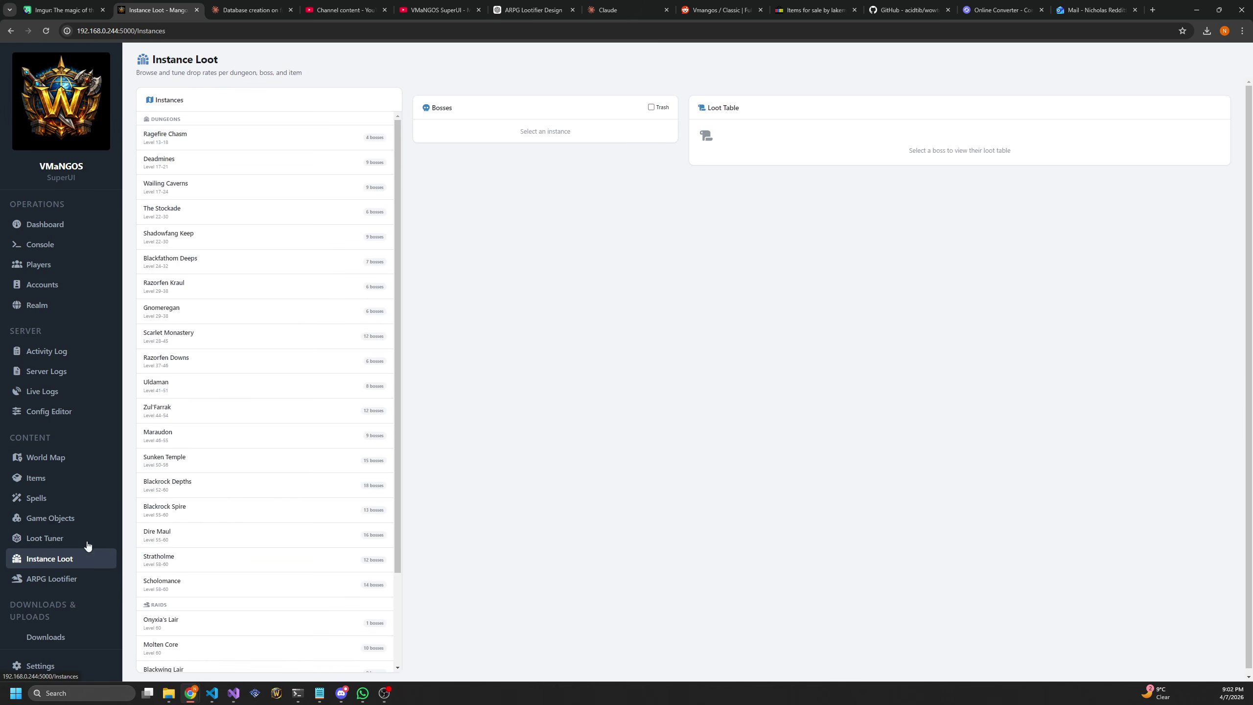
{"action": "scroll", "coordinate": [252, 425], "scroll_direction": "down", "scroll_amount": 3}
{"action": "scroll", "coordinate": [256, 444], "scroll_direction": "up", "scroll_amount": 3}
{"action": "scroll", "coordinate": [260, 446], "scroll_direction": "down", "scroll_amount": 1}
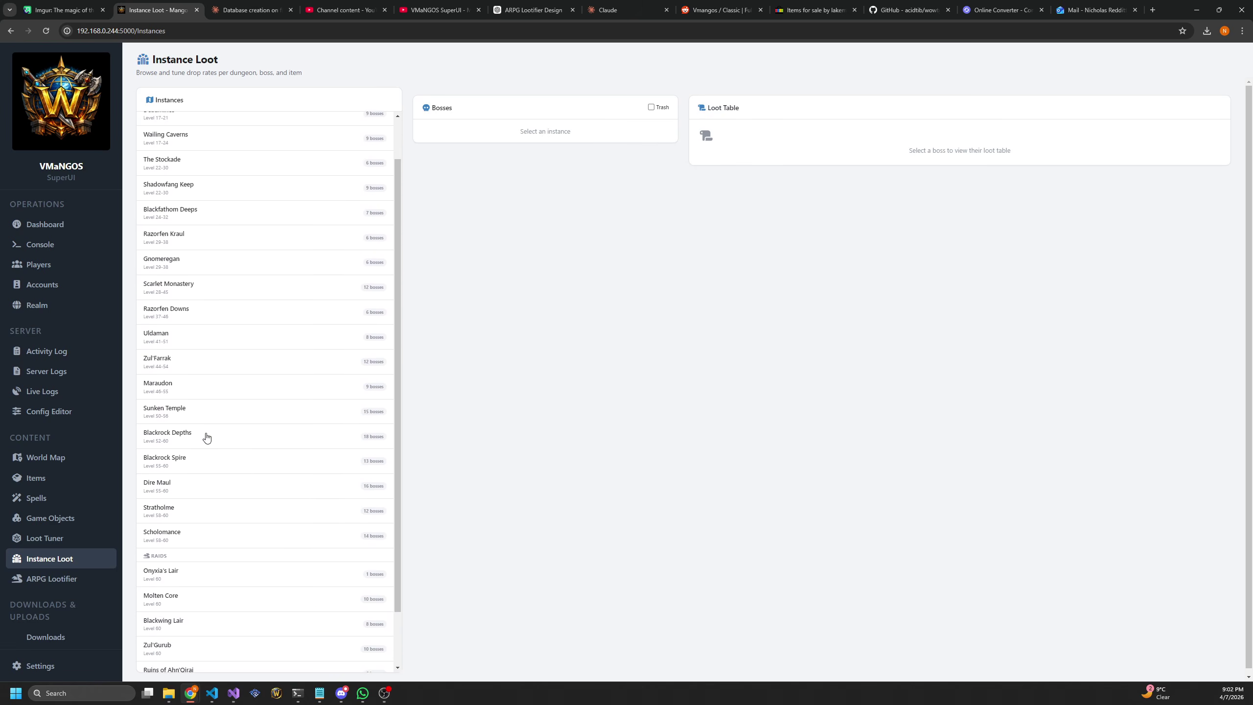
{"action": "left_click", "coordinate": [181, 441]}
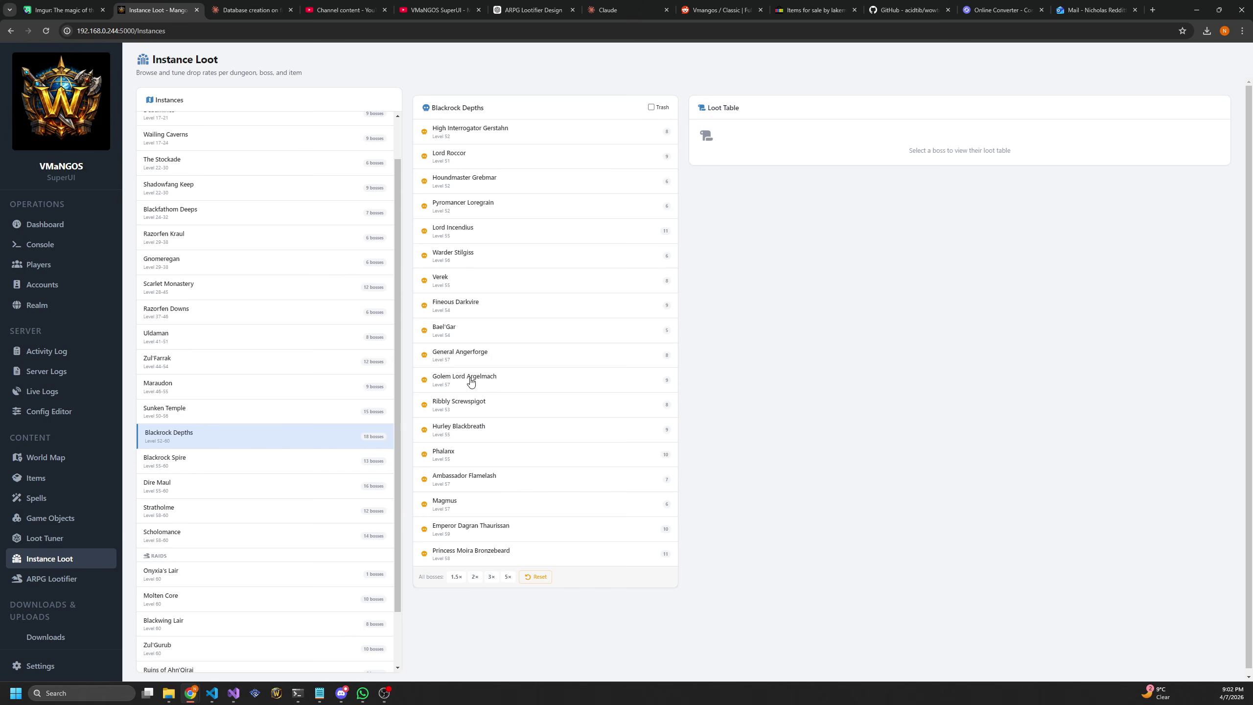
{"action": "left_click", "coordinate": [481, 351]}
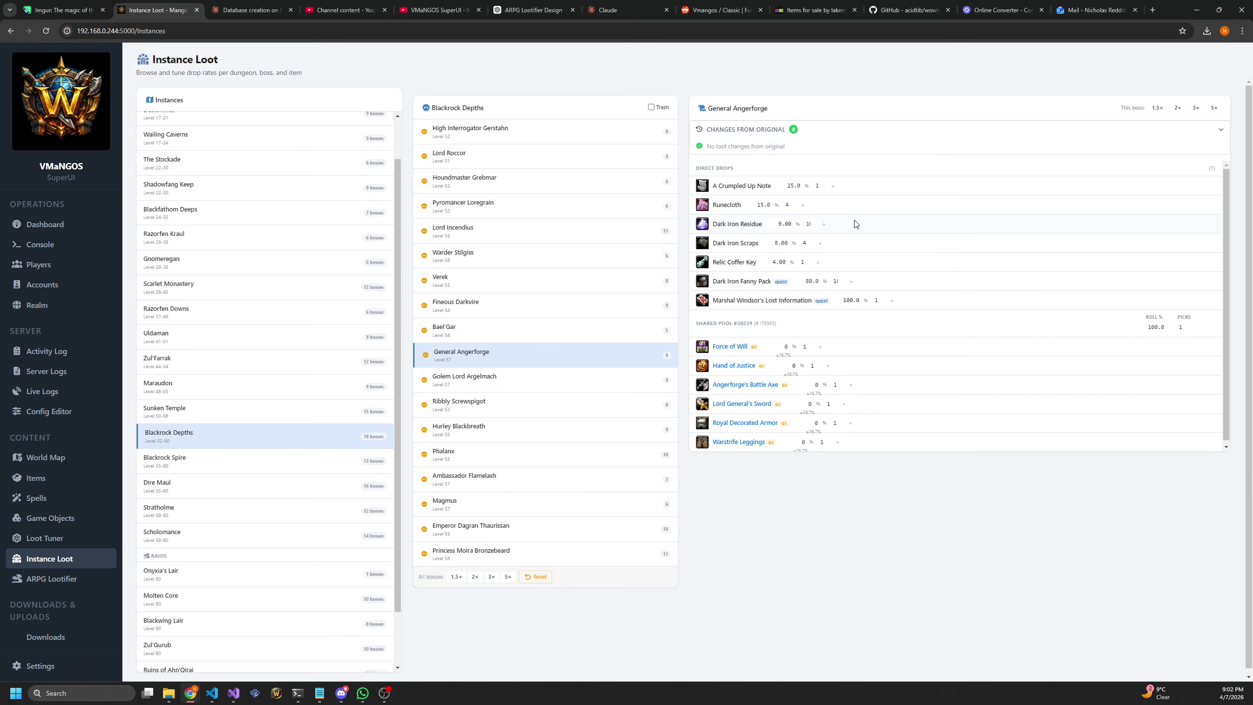
{"action": "left_click_drag", "start_coordinate": [699, 171], "coordinate": [862, 278]}
{"action": "left_click", "coordinate": [860, 518]}
View Emperor Dagran Thaurissan's loot table, leaving pool #30553 picks at 1
{"action": "left_click", "coordinate": [466, 532]}
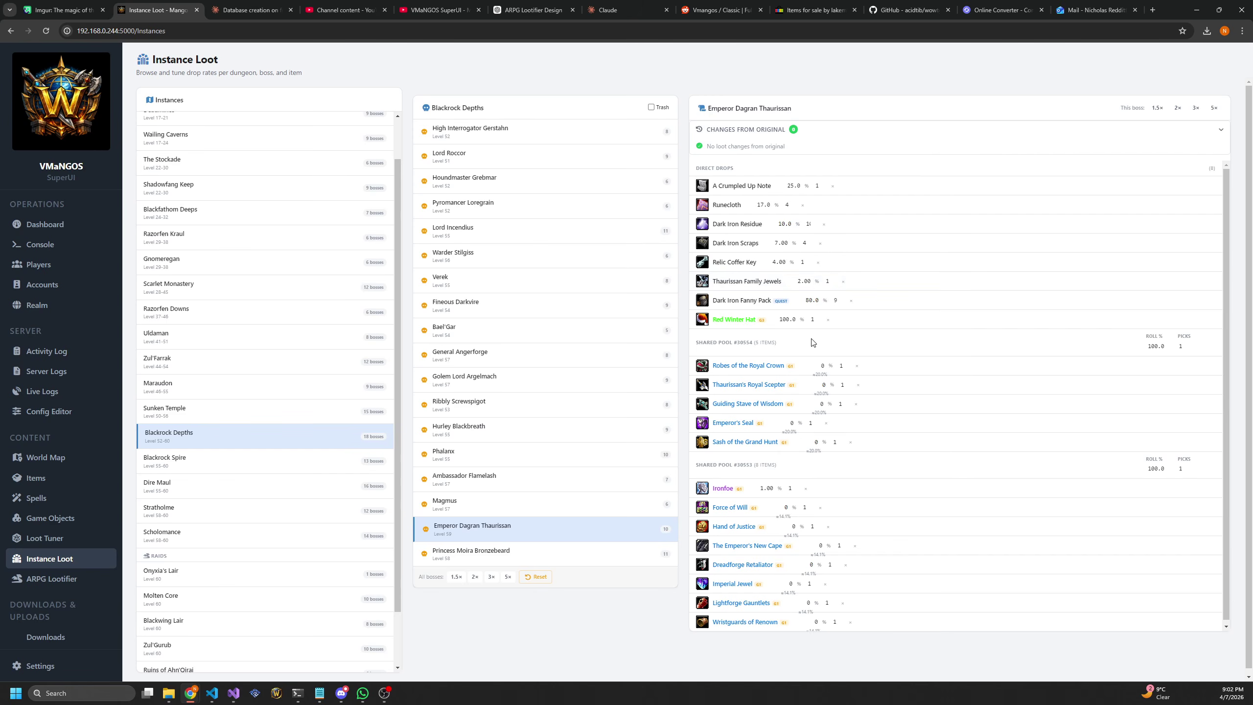
{"action": "left_click_drag", "start_coordinate": [814, 343], "coordinate": [740, 344]}
{"action": "left_click_drag", "start_coordinate": [790, 468], "coordinate": [716, 467]}
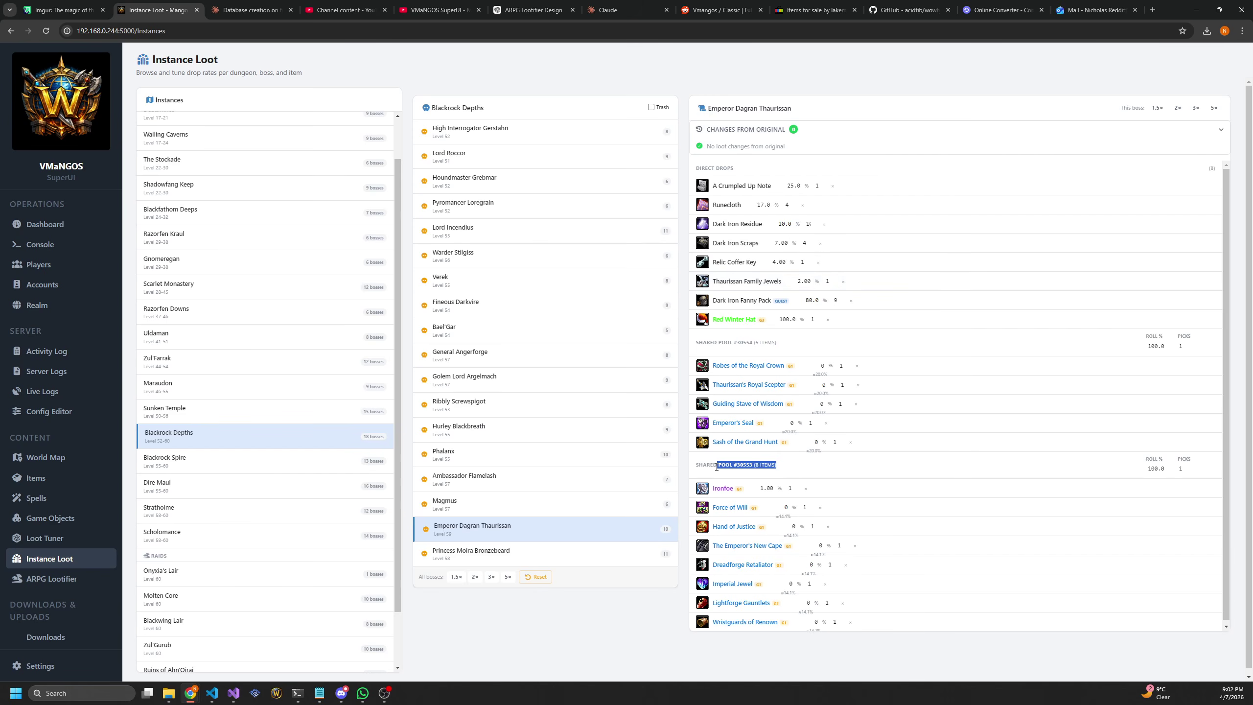
{"action": "left_click", "coordinate": [813, 472]}
{"action": "left_click", "coordinate": [1187, 466]}
{"action": "left_click", "coordinate": [1188, 466]}
{"action": "left_click", "coordinate": [1188, 471]}
{"action": "left_click", "coordinate": [1188, 472]}
{"action": "scroll", "coordinate": [271, 504], "scroll_direction": "up", "scroll_amount": 2}
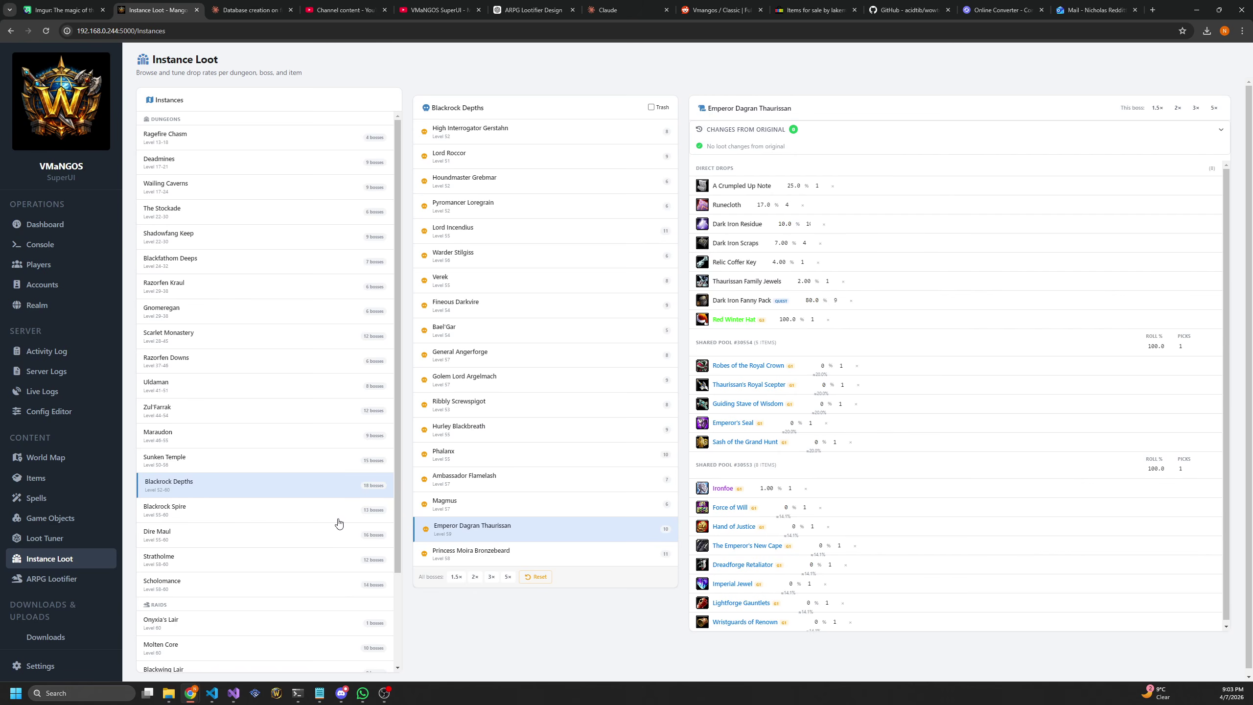
Search 'edw' in the ARPG Lootifier and load Edwin VanCleef's loot table
{"action": "left_click", "coordinate": [55, 587]}
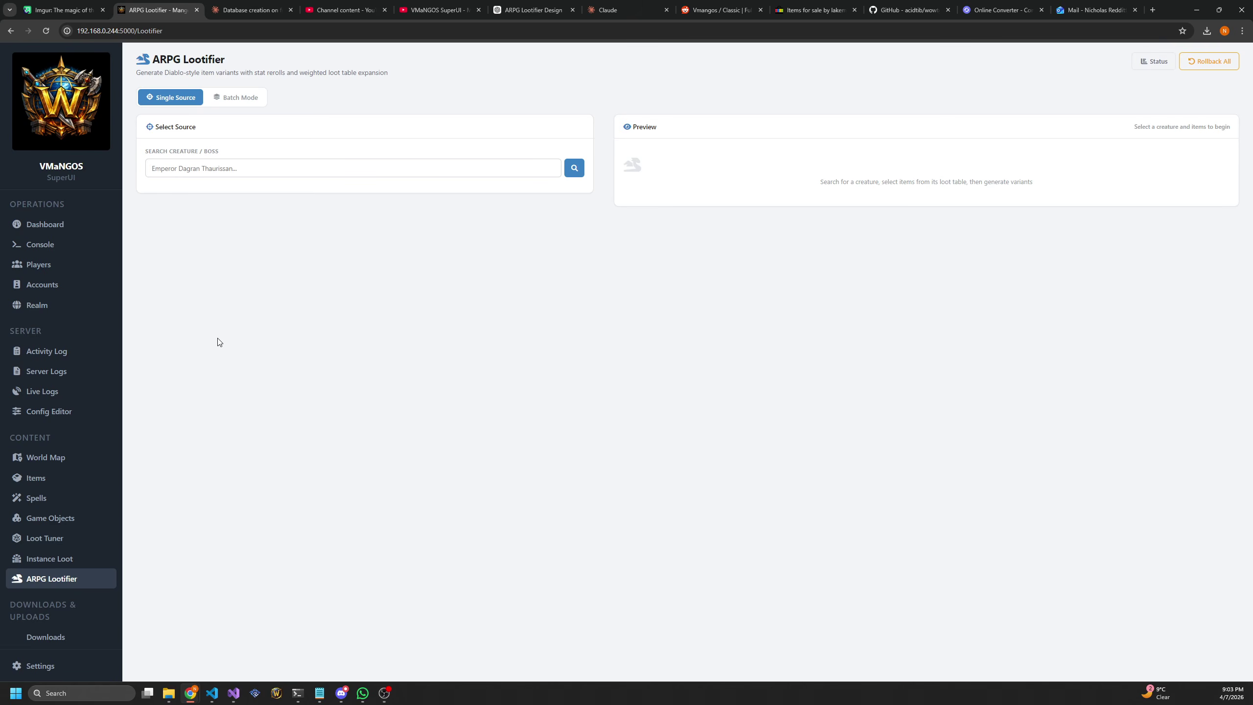
{"action": "left_click", "coordinate": [297, 163]}
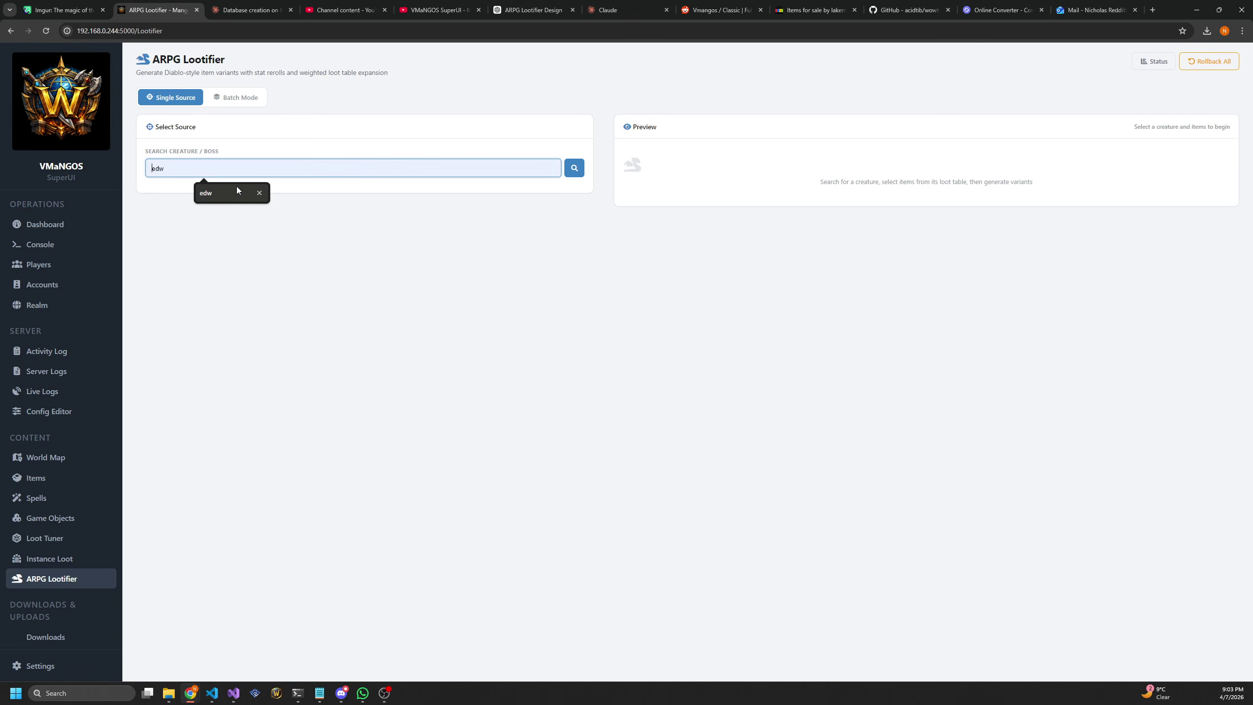
{"action": "left_click", "coordinate": [205, 193]}
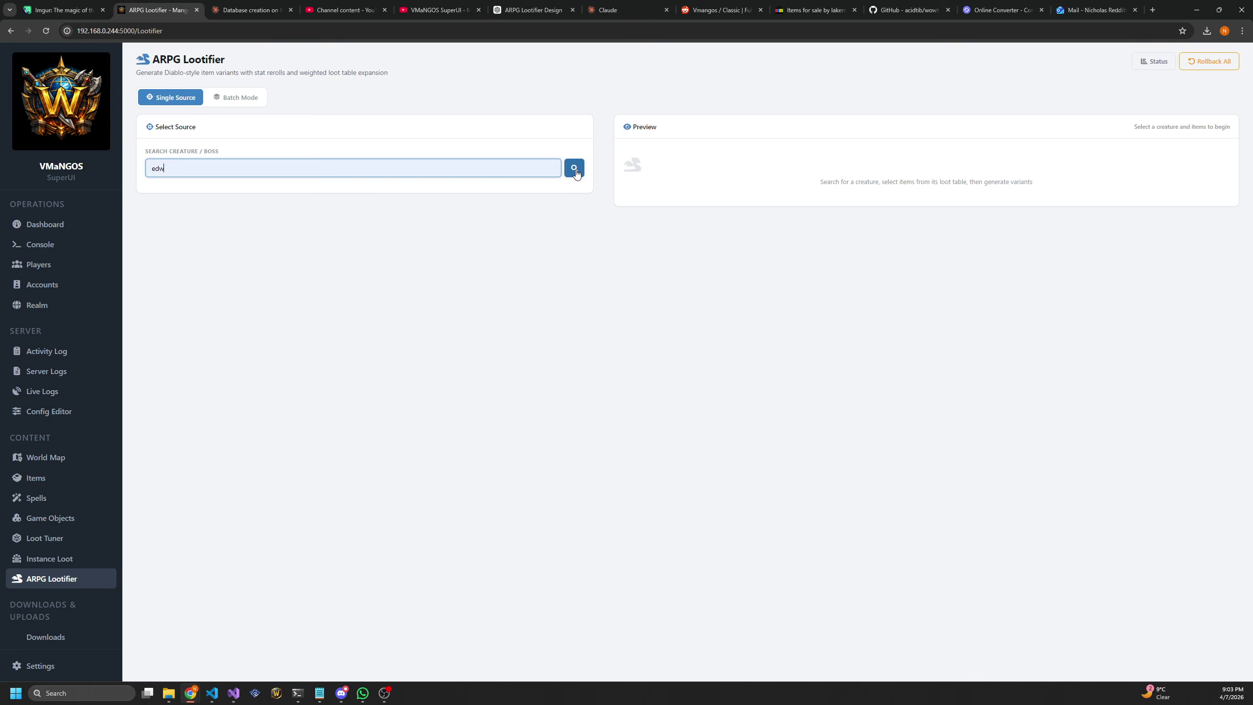
{"action": "left_click", "coordinate": [573, 168]}
{"action": "left_click", "coordinate": [202, 193]}
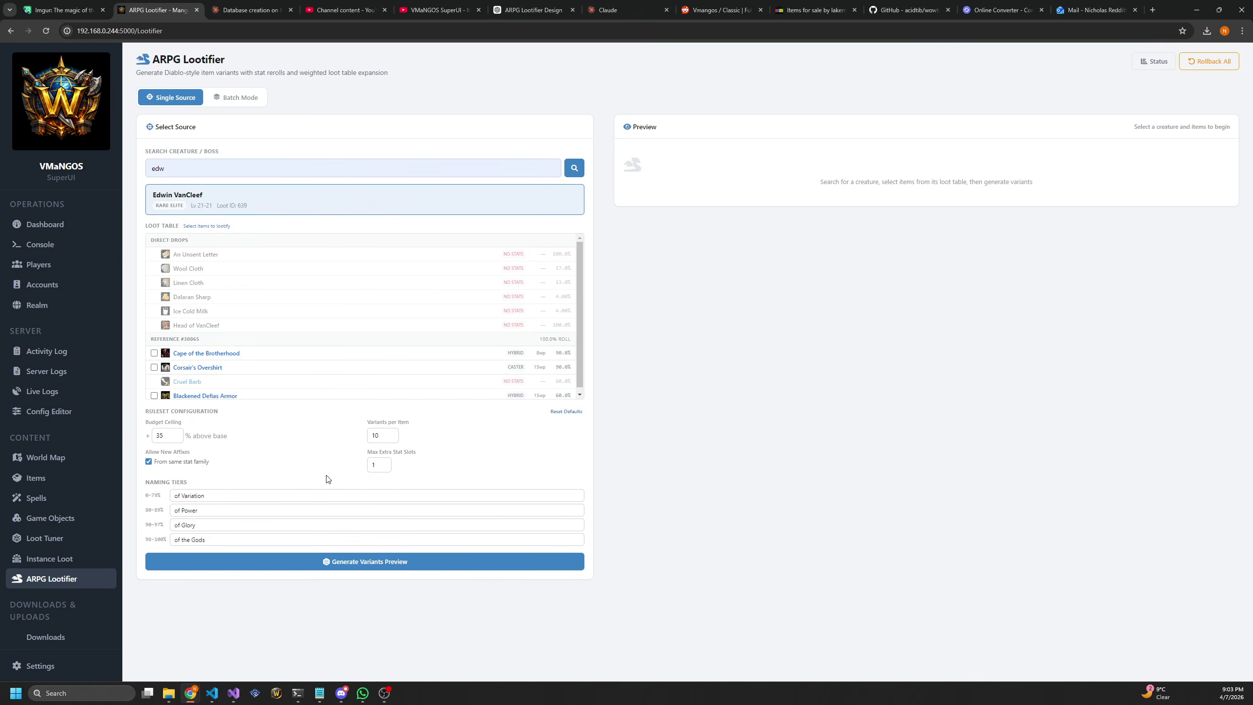
Tick Cape of the Brotherhood, Corsair's Overshirt and Blackened Defias Armor for variants
{"action": "scroll", "coordinate": [190, 367], "scroll_direction": "down", "scroll_amount": 1}
{"action": "left_click", "coordinate": [154, 349]}
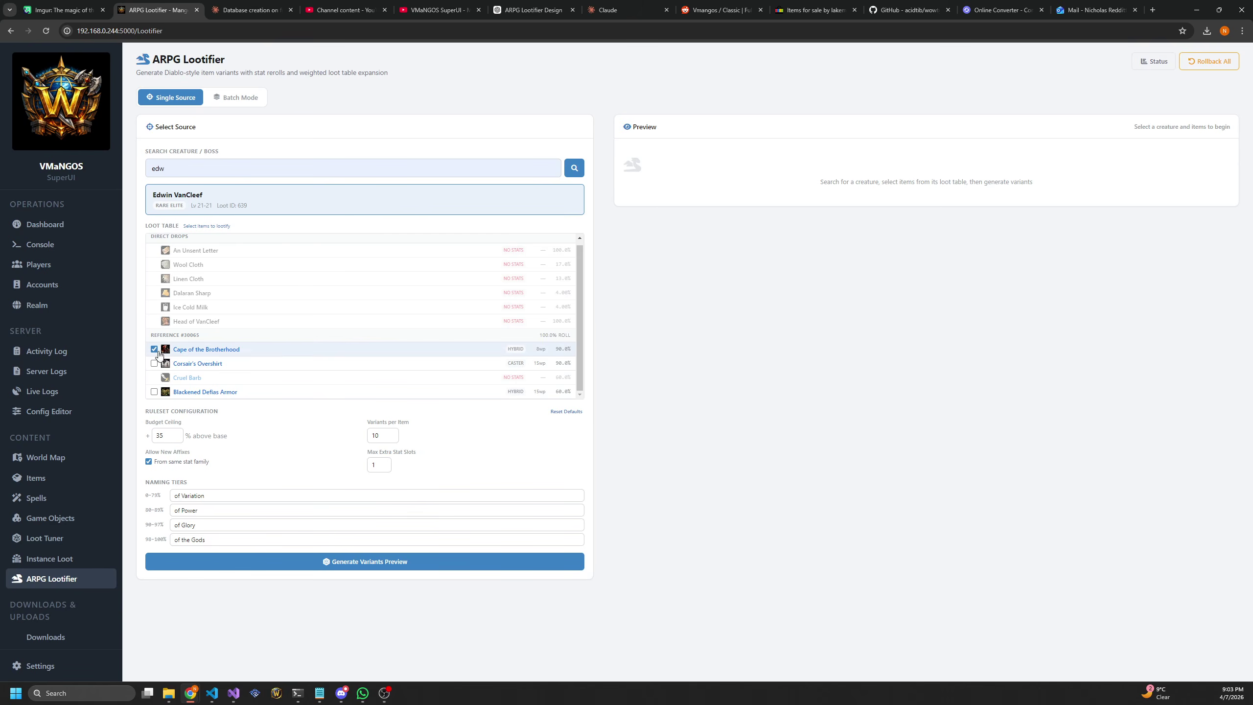
{"action": "left_click", "coordinate": [153, 363]}
{"action": "left_click", "coordinate": [153, 392]}
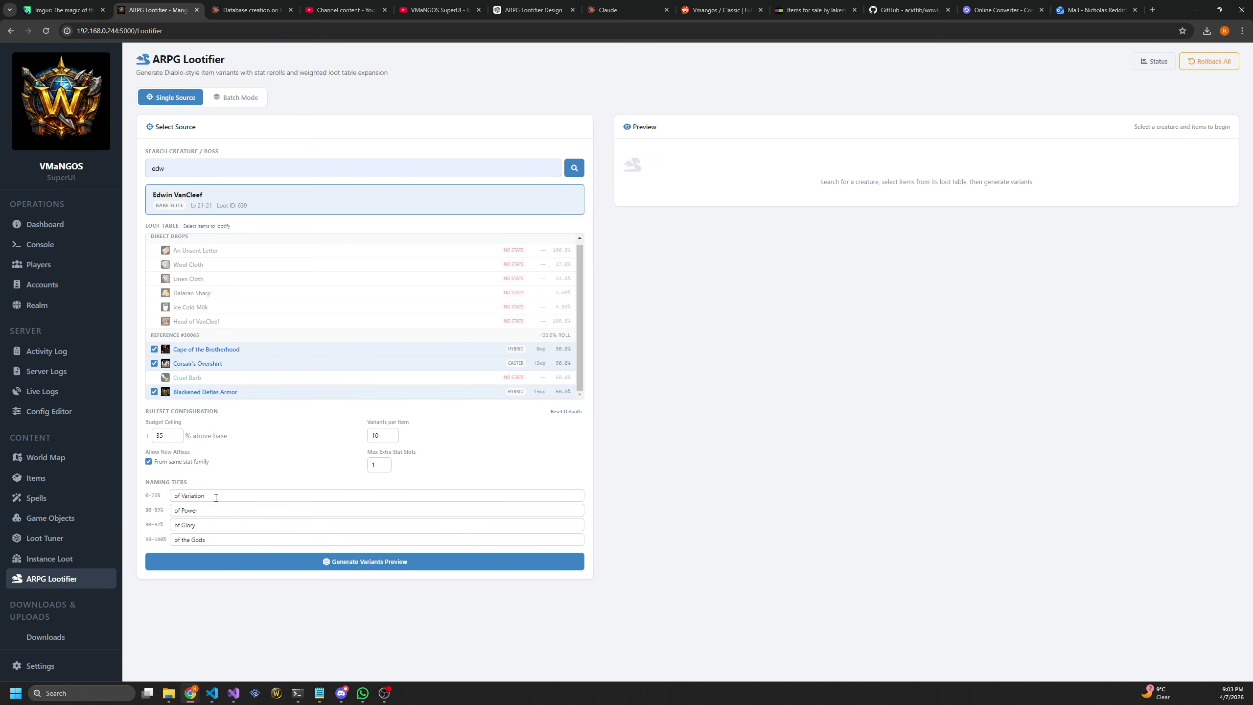
Generate the variant preview for the three items, review it, and commit the 30 variants
{"action": "left_click", "coordinate": [357, 564]}
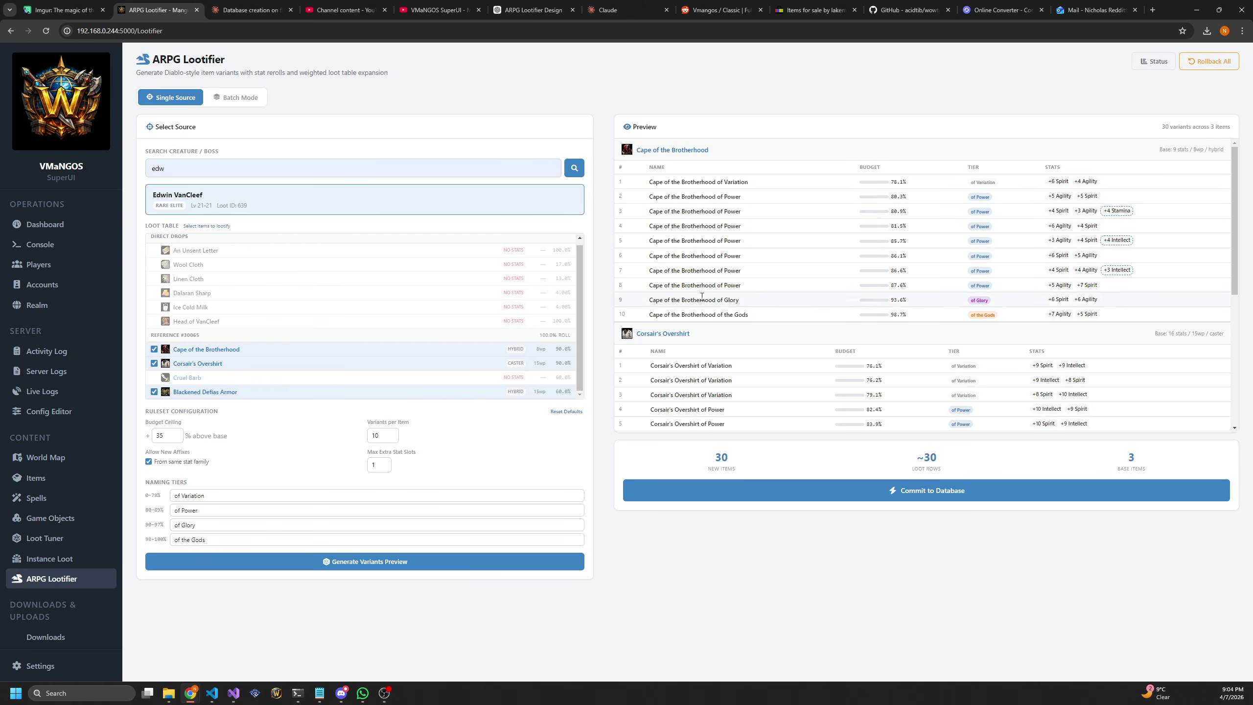
{"action": "scroll", "coordinate": [684, 230], "scroll_direction": "down", "scroll_amount": 3}
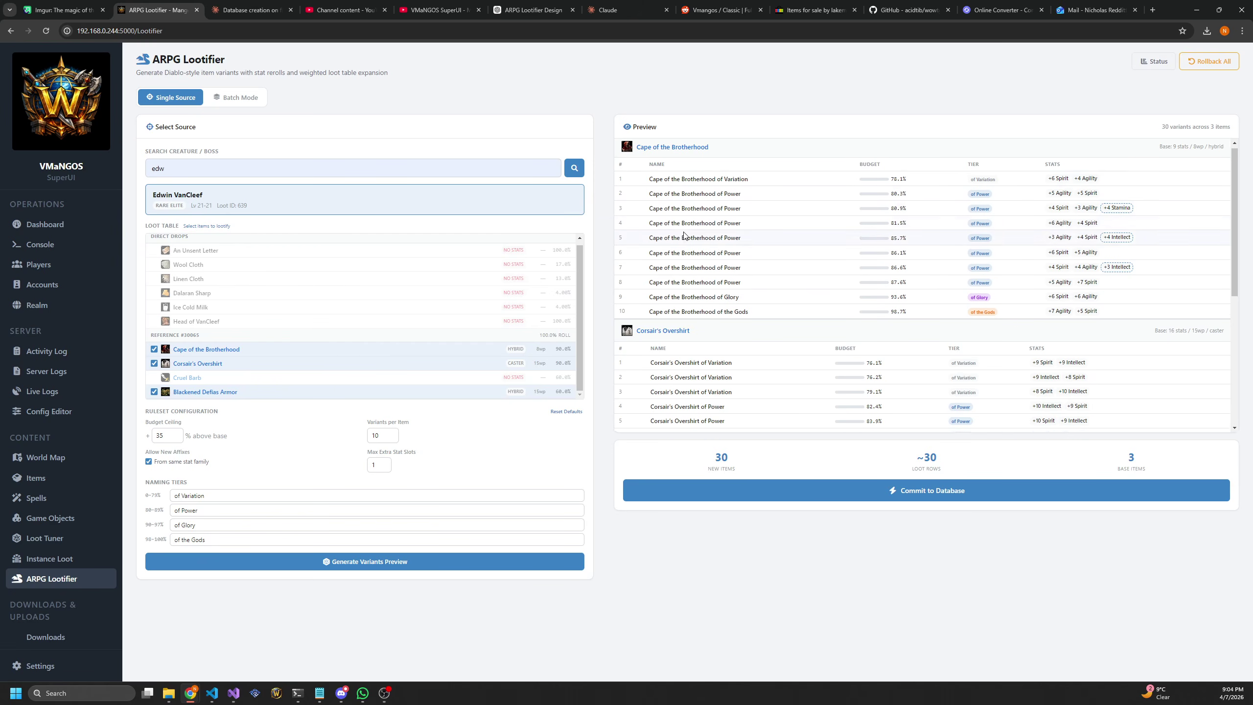
{"action": "scroll", "coordinate": [689, 262], "scroll_direction": "down", "scroll_amount": 2}
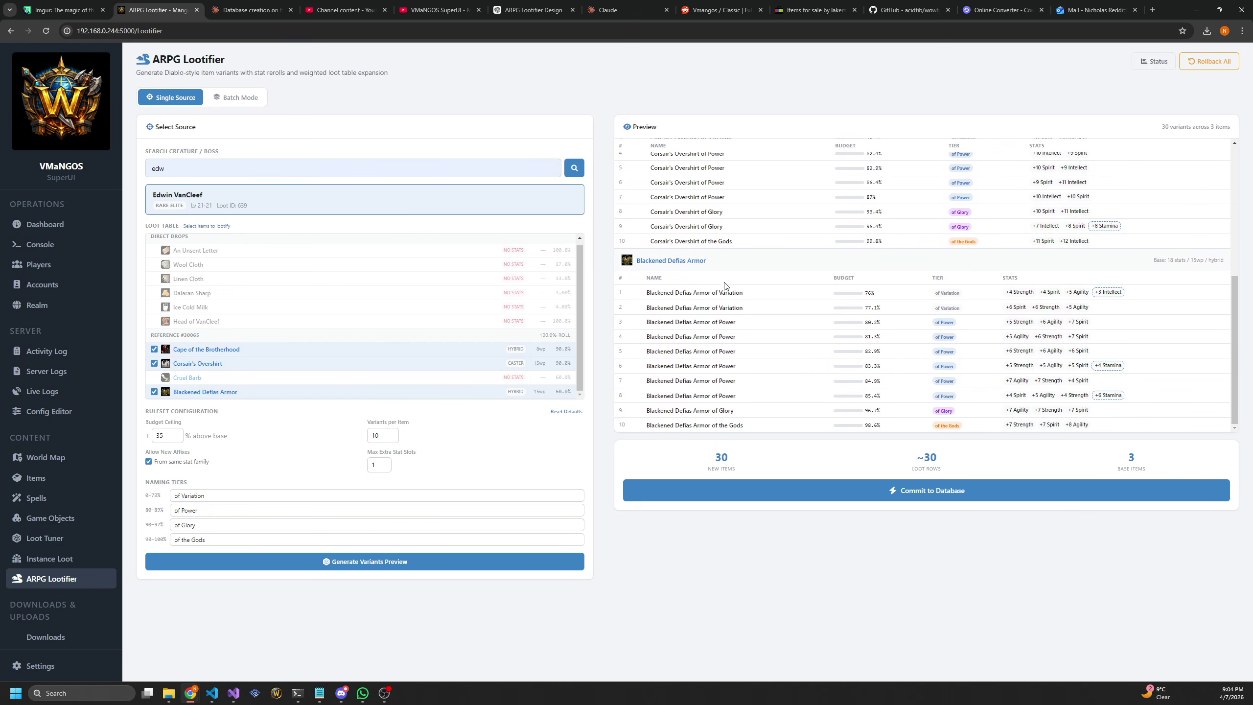
{"action": "scroll", "coordinate": [775, 305], "scroll_direction": "up", "scroll_amount": 5}
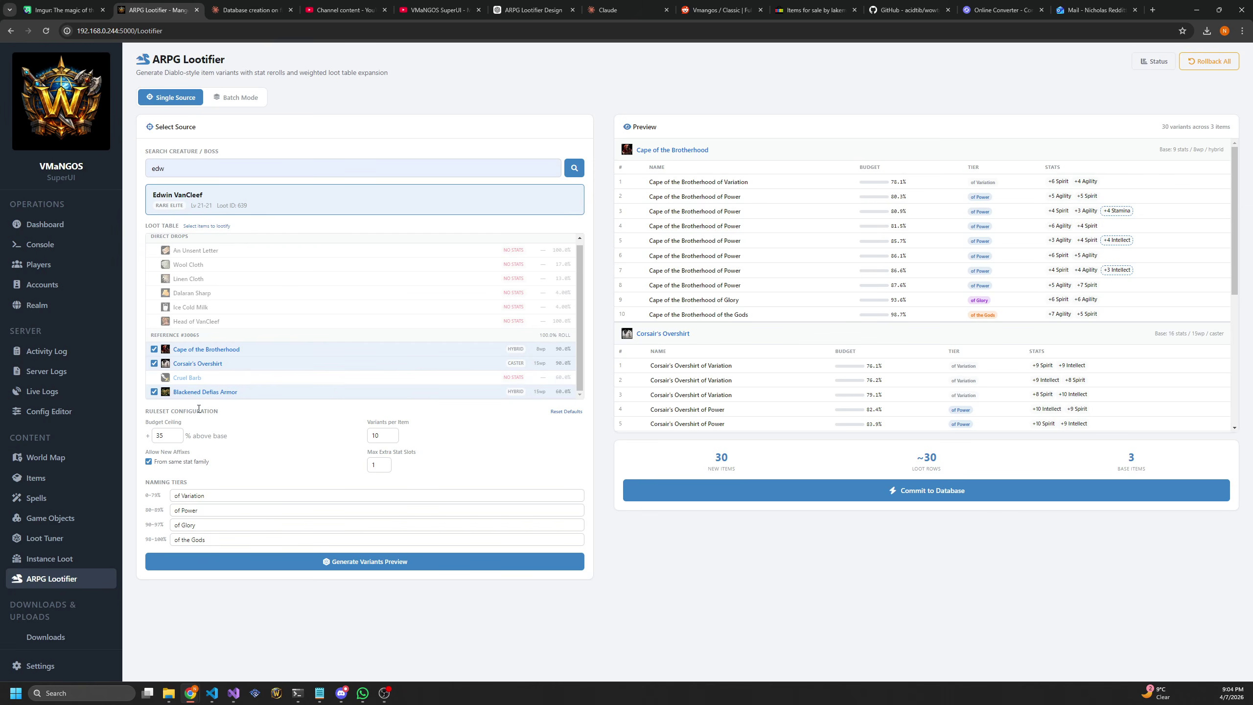
{"action": "scroll", "coordinate": [798, 316], "scroll_direction": "down", "scroll_amount": 5}
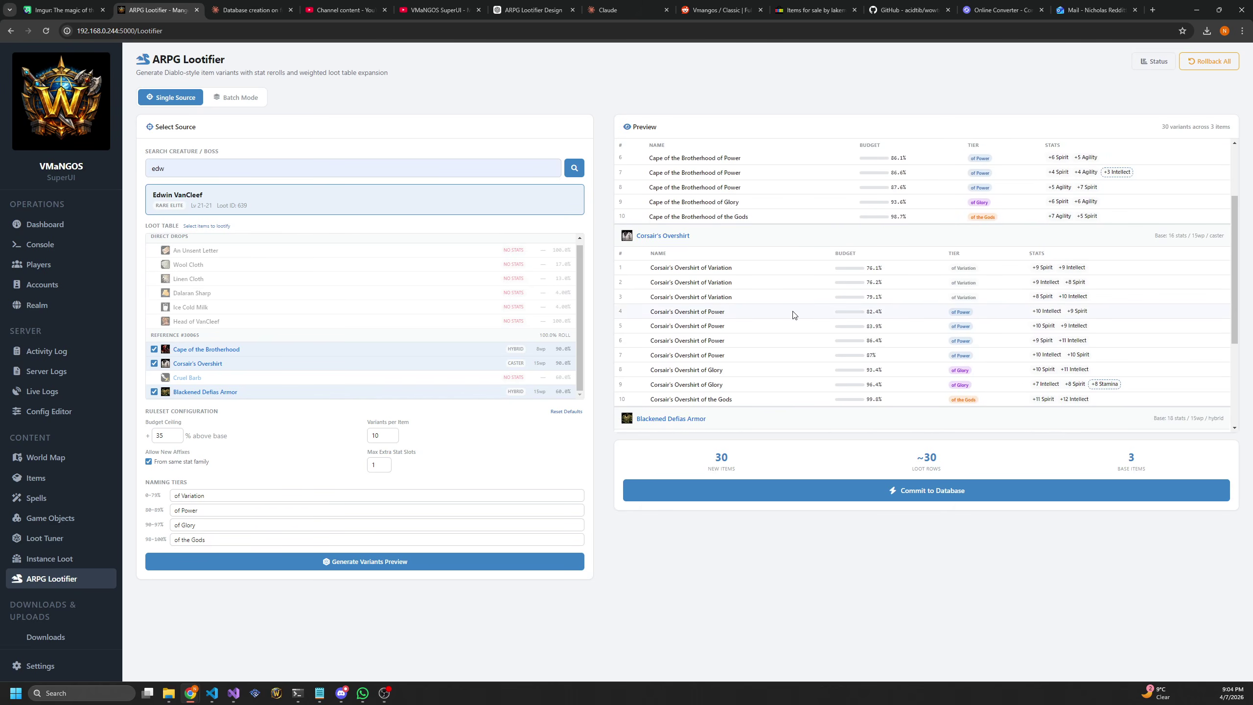
{"action": "scroll", "coordinate": [804, 313], "scroll_direction": "up", "scroll_amount": 5}
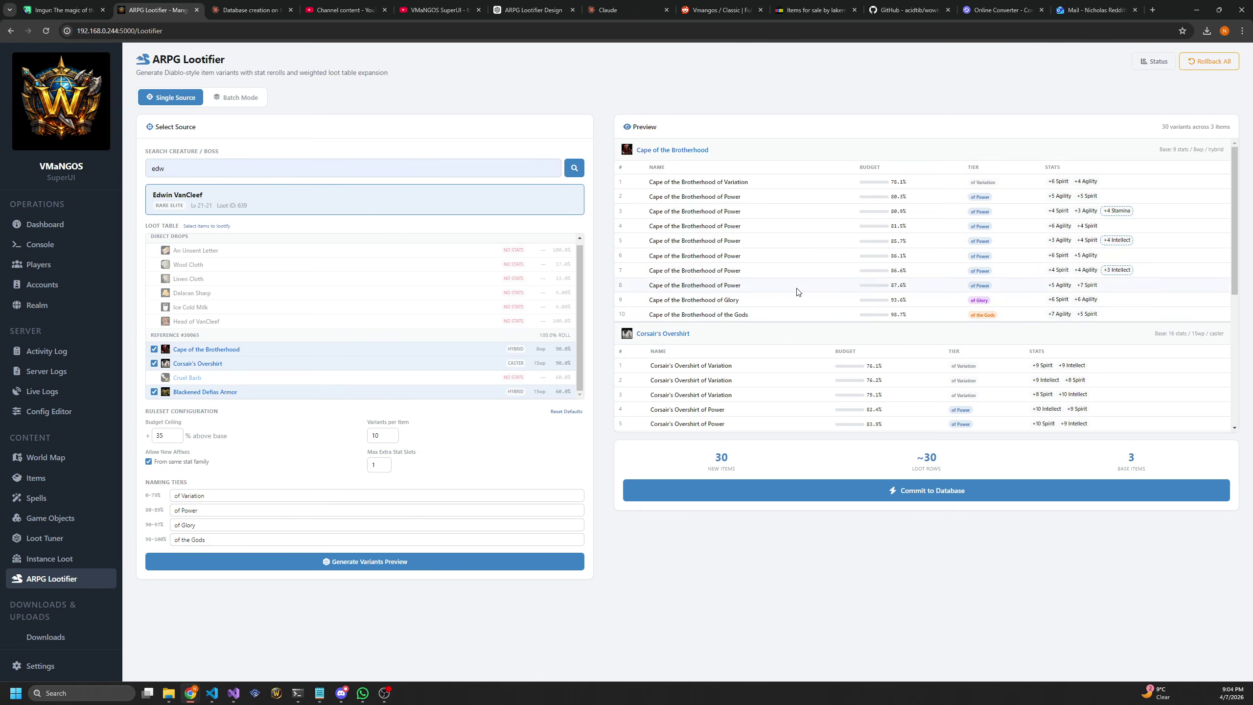
{"action": "scroll", "coordinate": [798, 291], "scroll_direction": "down", "scroll_amount": 5}
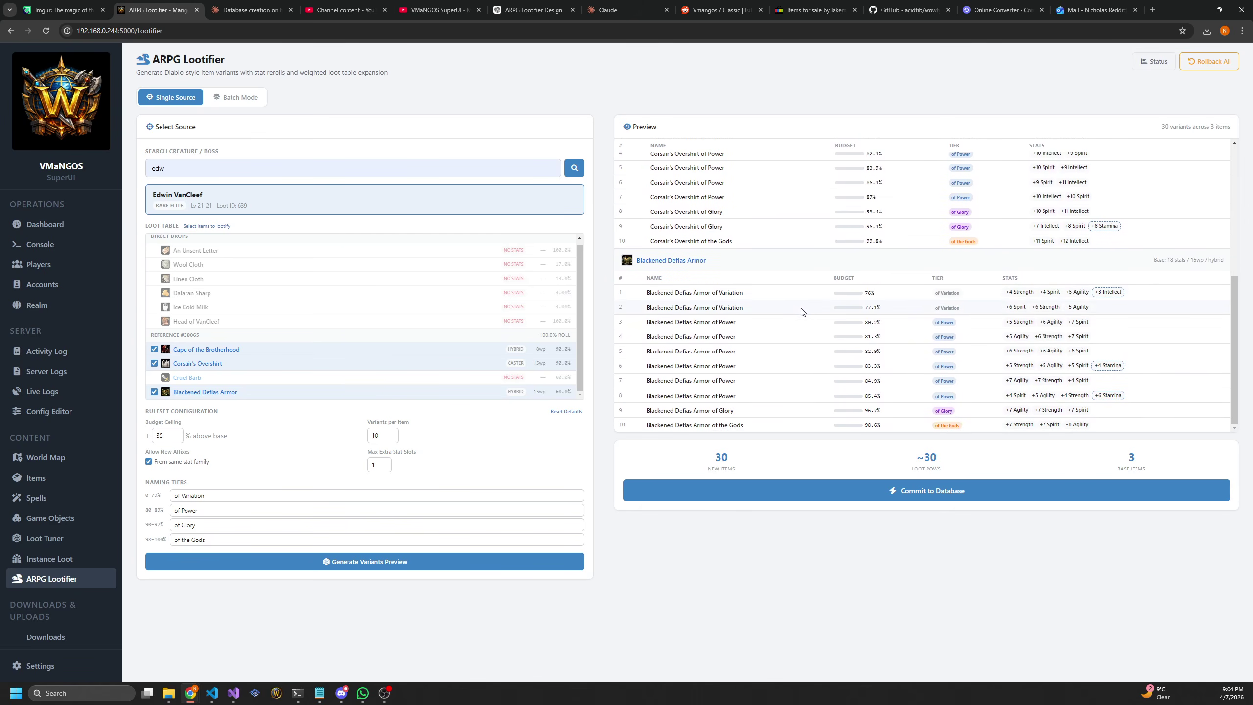
{"action": "scroll", "coordinate": [797, 296], "scroll_direction": "up", "scroll_amount": 5}
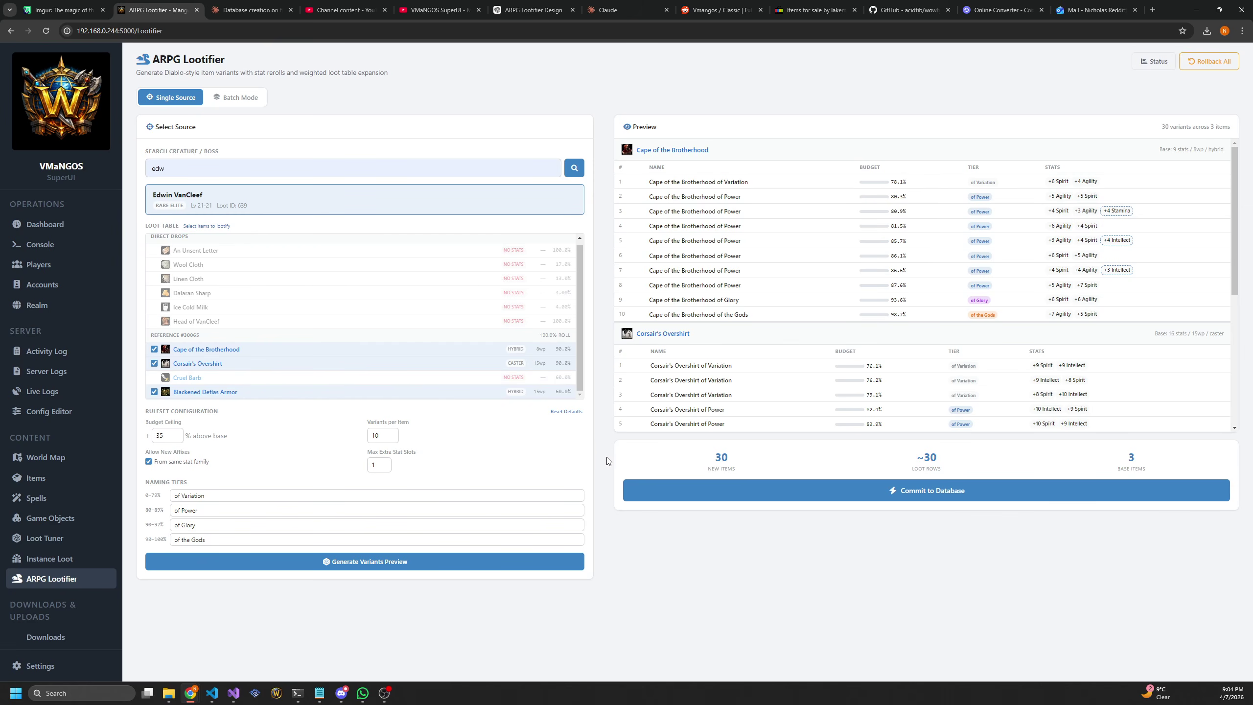
{"action": "left_click", "coordinate": [844, 490]}
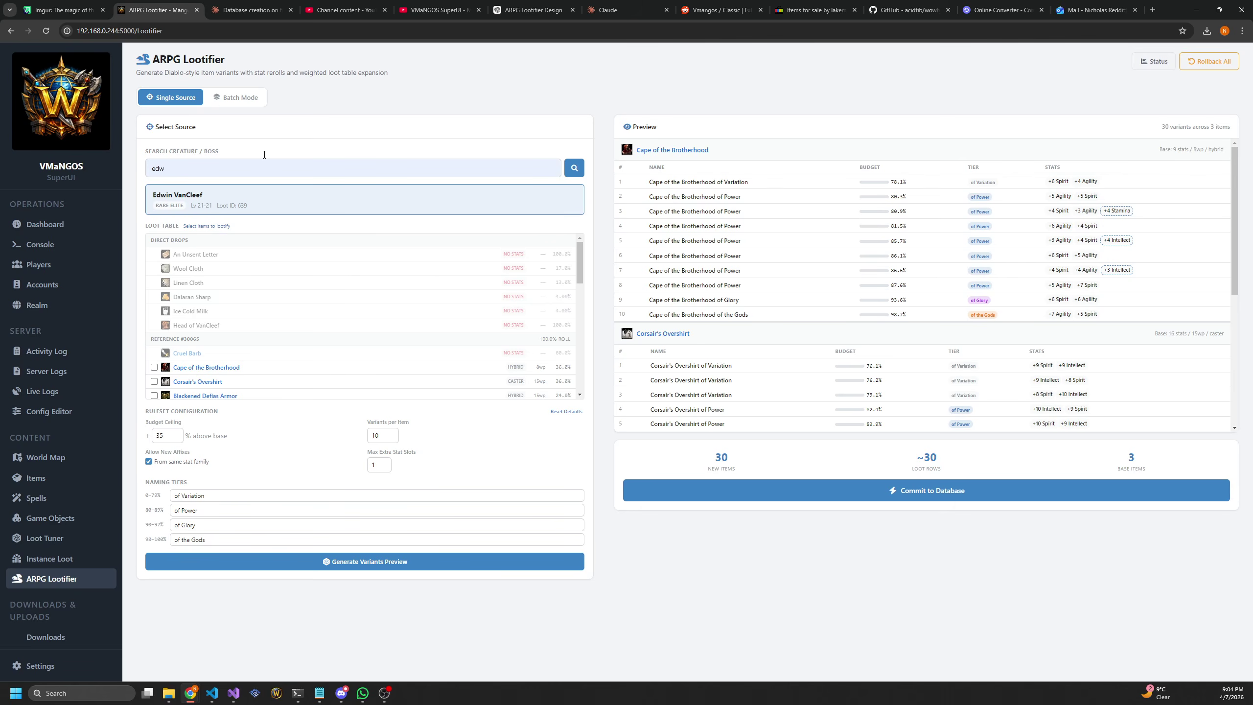
Roll back all Lootifier changes and switch to Batch Mode
{"action": "left_click", "coordinate": [1209, 61]}
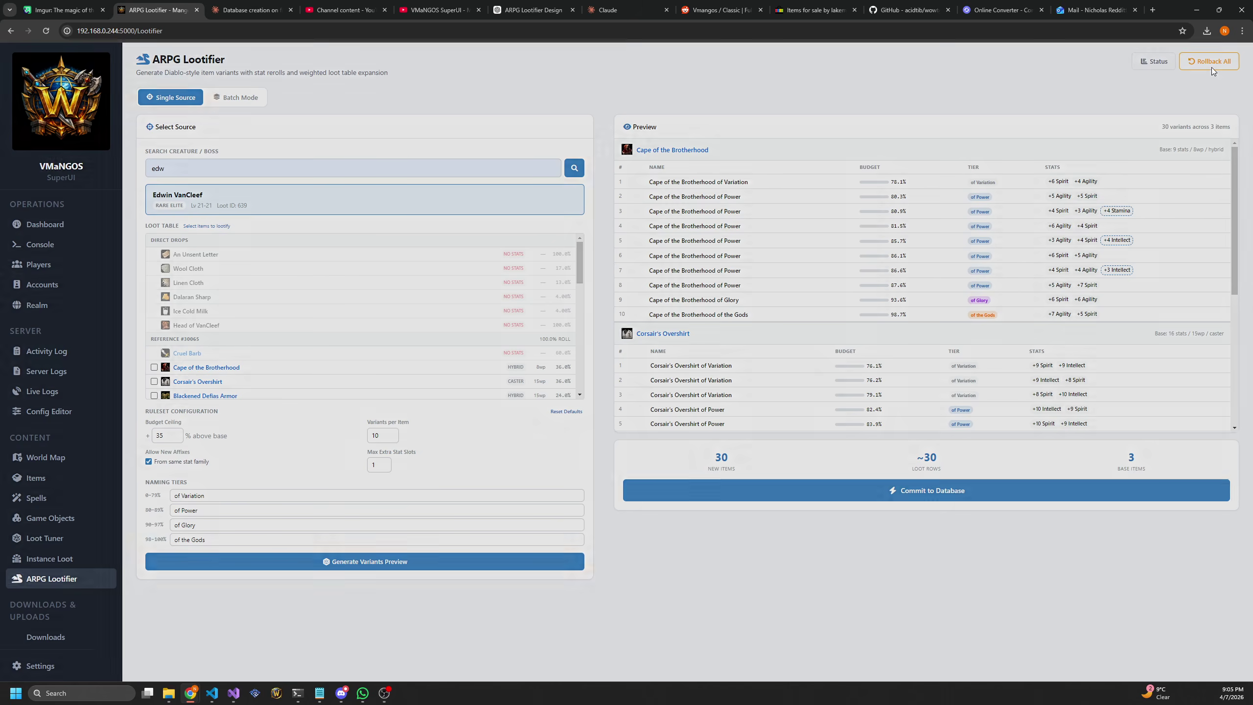
{"action": "left_click", "coordinate": [674, 402]}
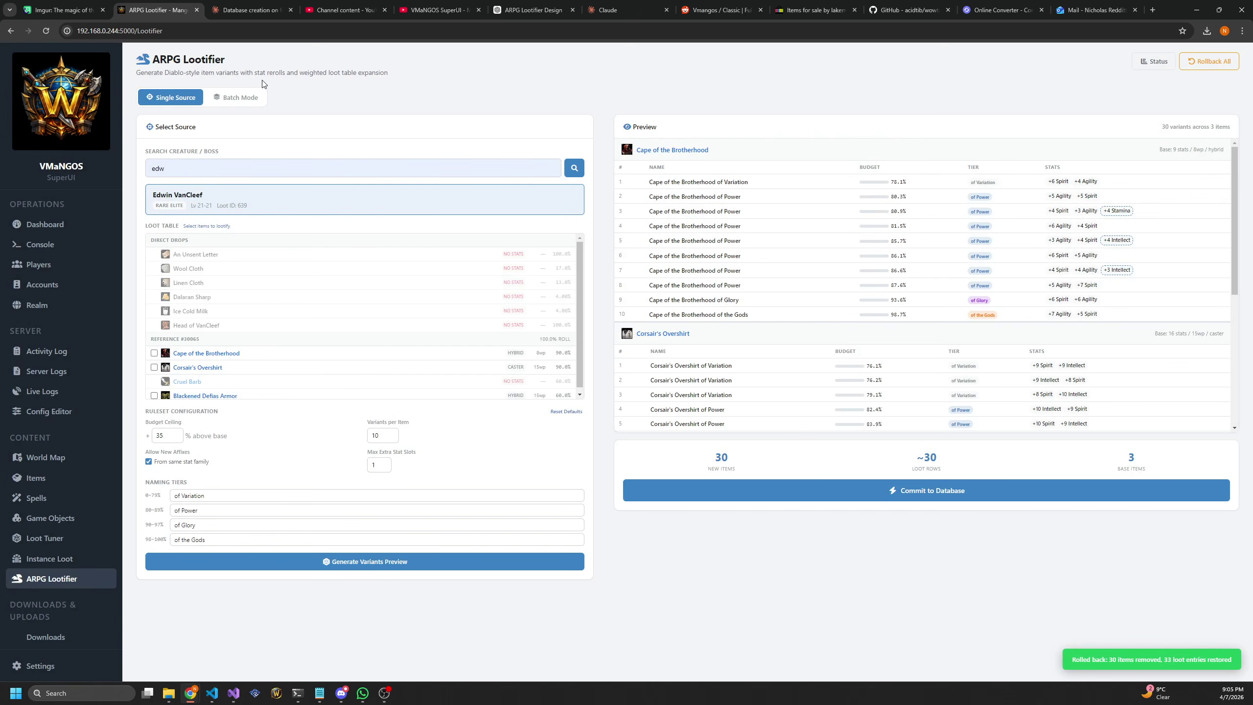
{"action": "left_click", "coordinate": [227, 101]}
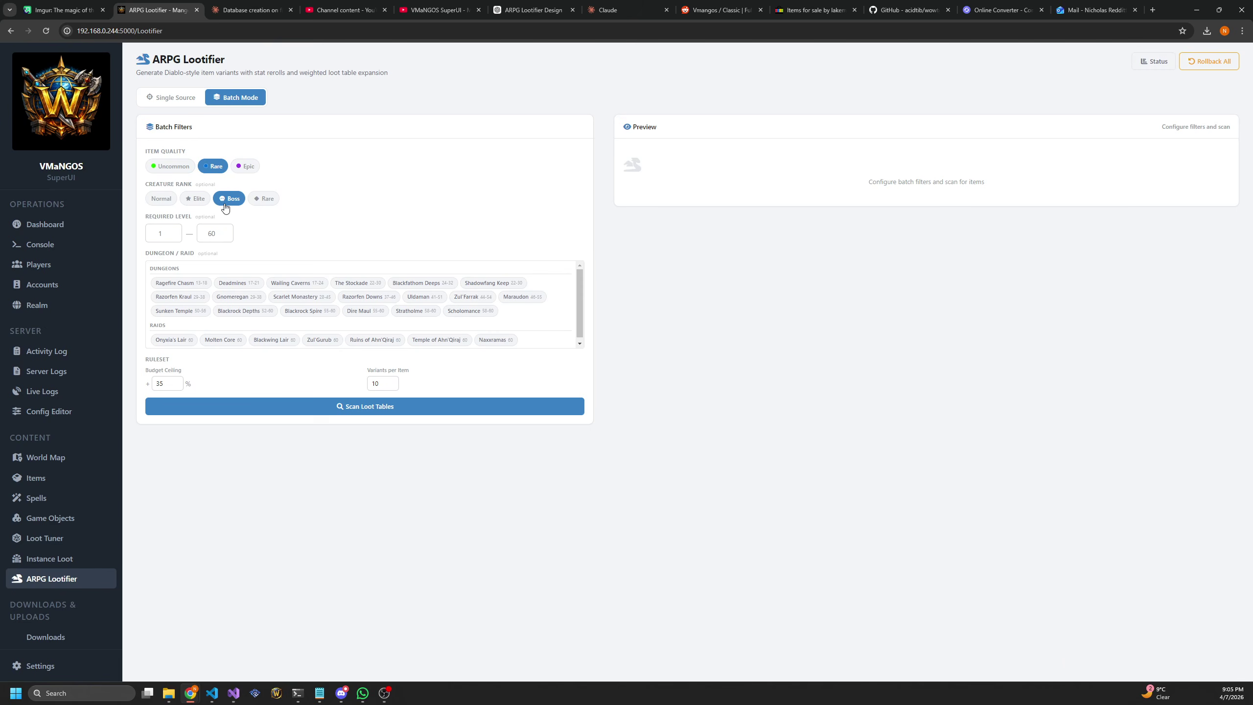
Include all 19 dungeons, from Ragefire Chasm to Sunken Temple, in the batch
{"action": "left_click", "coordinate": [188, 284]}
{"action": "left_click", "coordinate": [239, 283]}
{"action": "left_click", "coordinate": [296, 283]}
{"action": "left_click", "coordinate": [353, 283]}
{"action": "left_click", "coordinate": [420, 283]}
{"action": "left_click", "coordinate": [470, 284]}
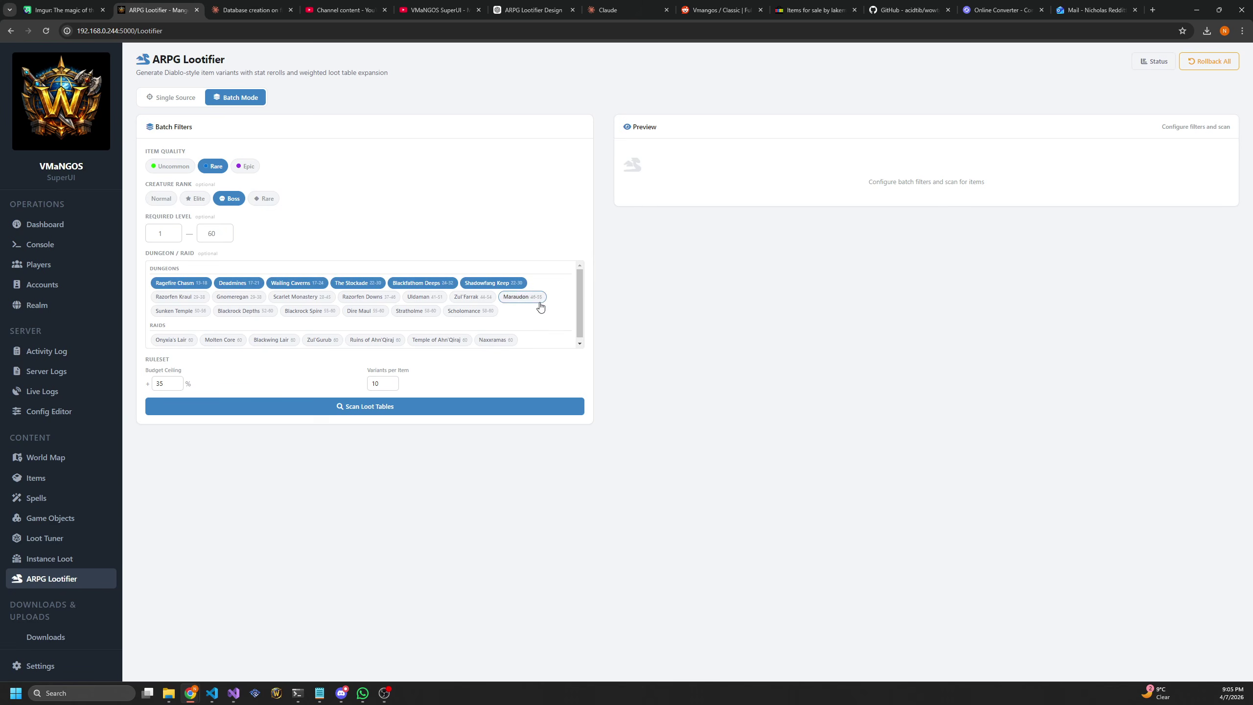
{"action": "left_click", "coordinate": [518, 296]}
{"action": "left_click", "coordinate": [468, 296]}
{"action": "left_click", "coordinate": [466, 310]}
{"action": "left_click", "coordinate": [412, 310]}
{"action": "left_click", "coordinate": [421, 297]}
{"action": "left_click", "coordinate": [370, 297]}
{"action": "left_click", "coordinate": [362, 310]}
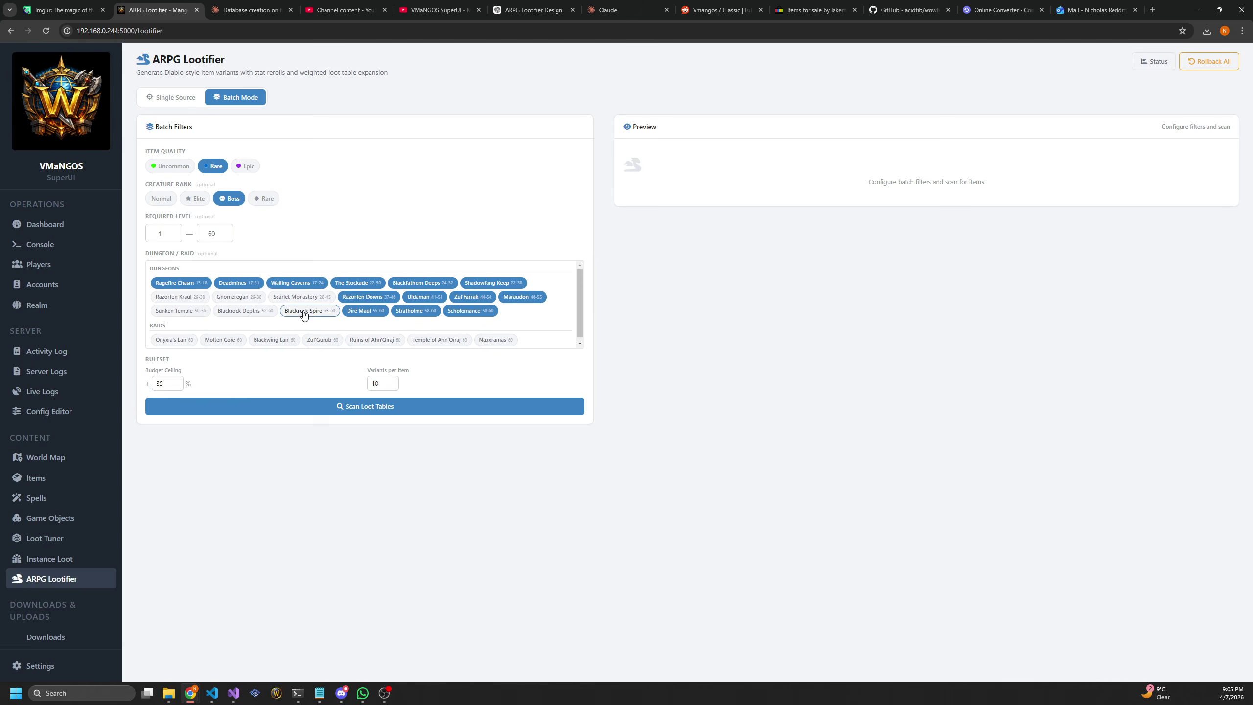
{"action": "left_click", "coordinate": [306, 310]}
{"action": "left_click", "coordinate": [298, 297]}
{"action": "left_click", "coordinate": [241, 310]}
{"action": "left_click", "coordinate": [236, 297]}
{"action": "left_click", "coordinate": [178, 297]}
{"action": "left_click", "coordinate": [194, 308]}
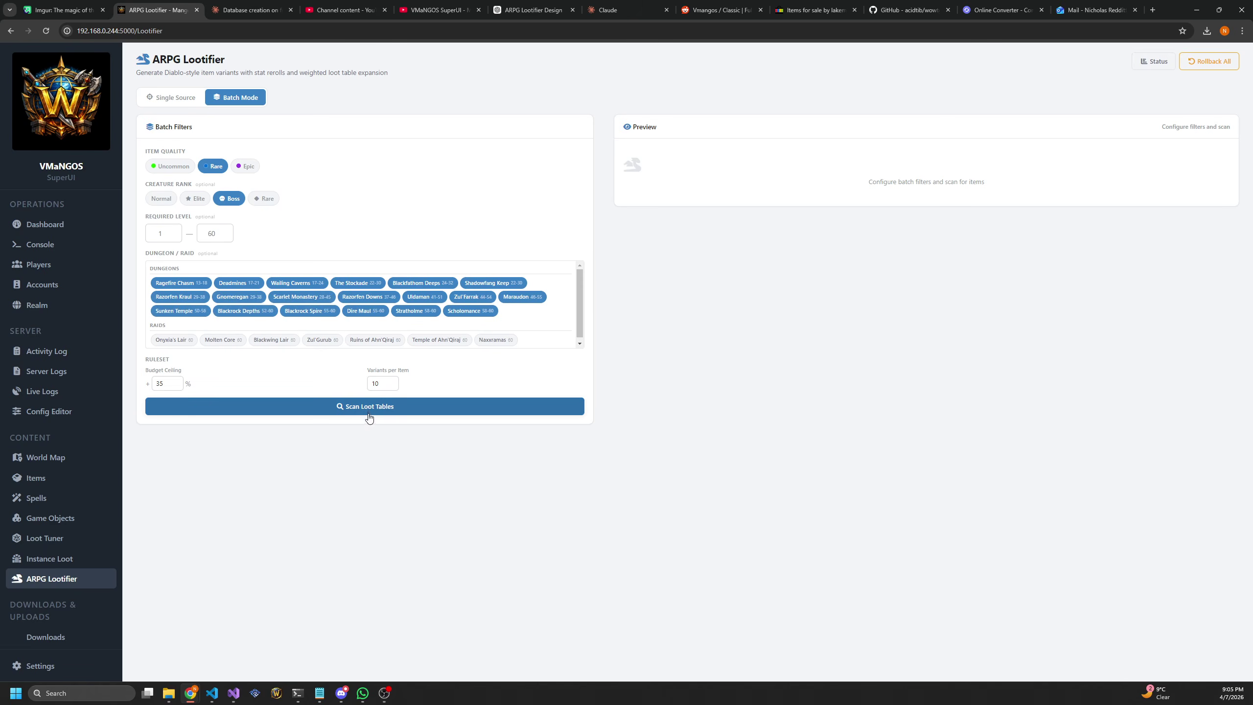
Scan loot tables, finding 803 items across 134 creatures, and commit the 8,030 variants
{"action": "left_click", "coordinate": [368, 414]}
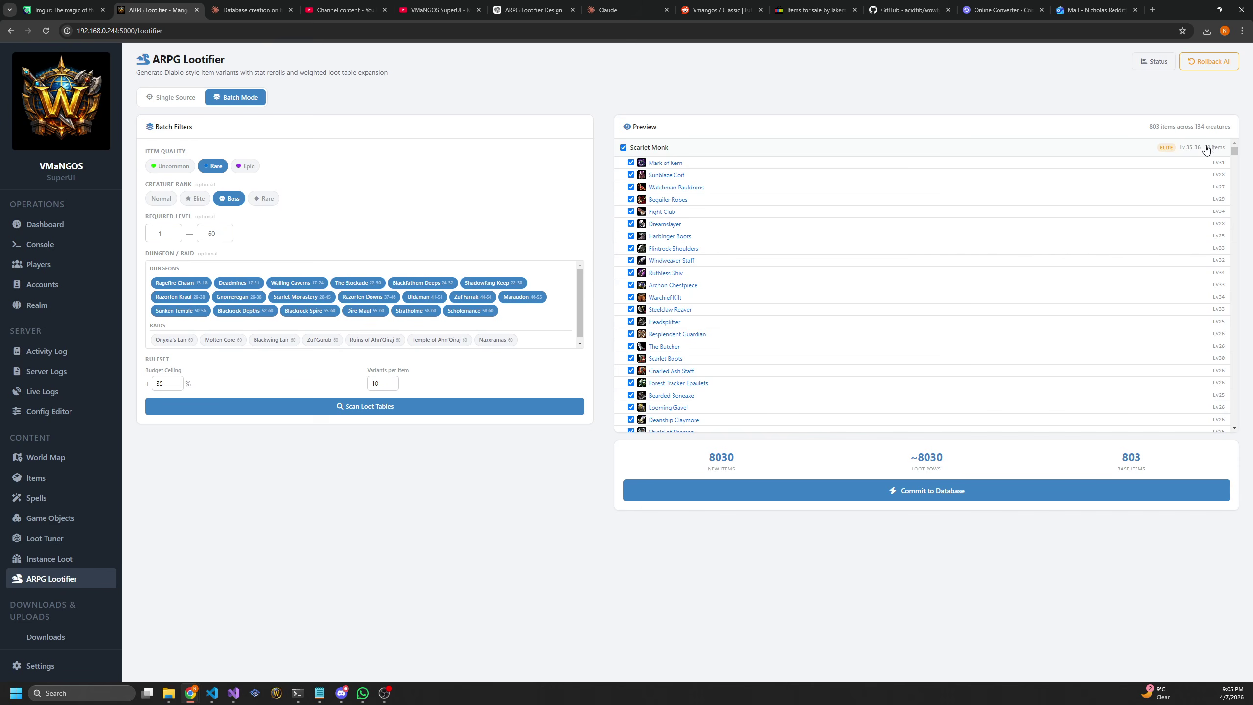
{"action": "left_click_drag", "start_coordinate": [1145, 127], "coordinate": [1229, 127]}
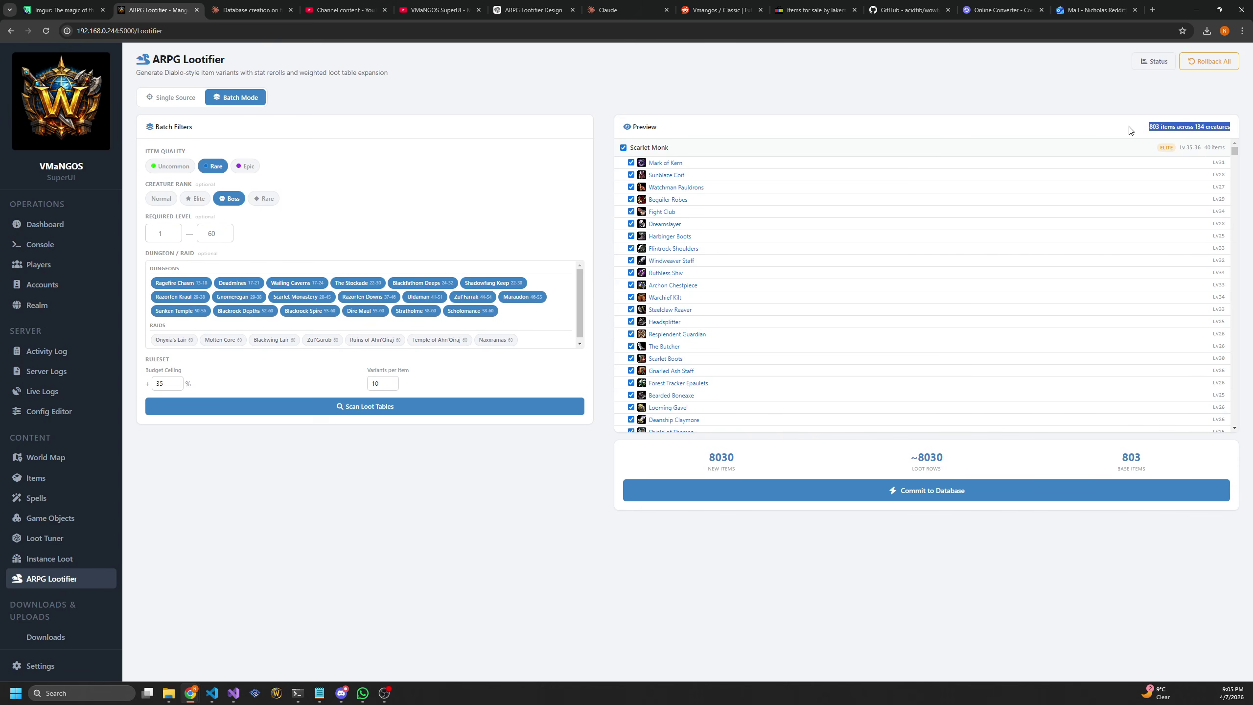
{"action": "left_click", "coordinate": [1145, 134]}
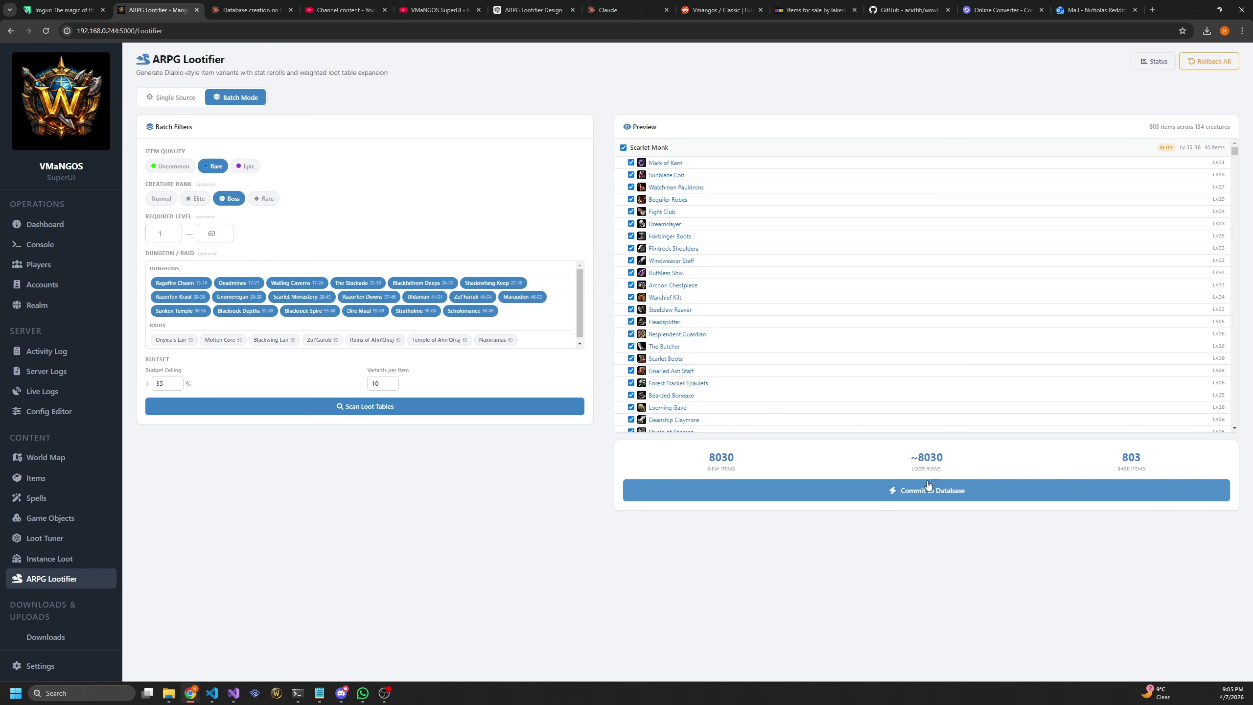
{"action": "left_click_drag", "start_coordinate": [706, 464], "coordinate": [758, 462]}
{"action": "left_click", "coordinate": [754, 530]}
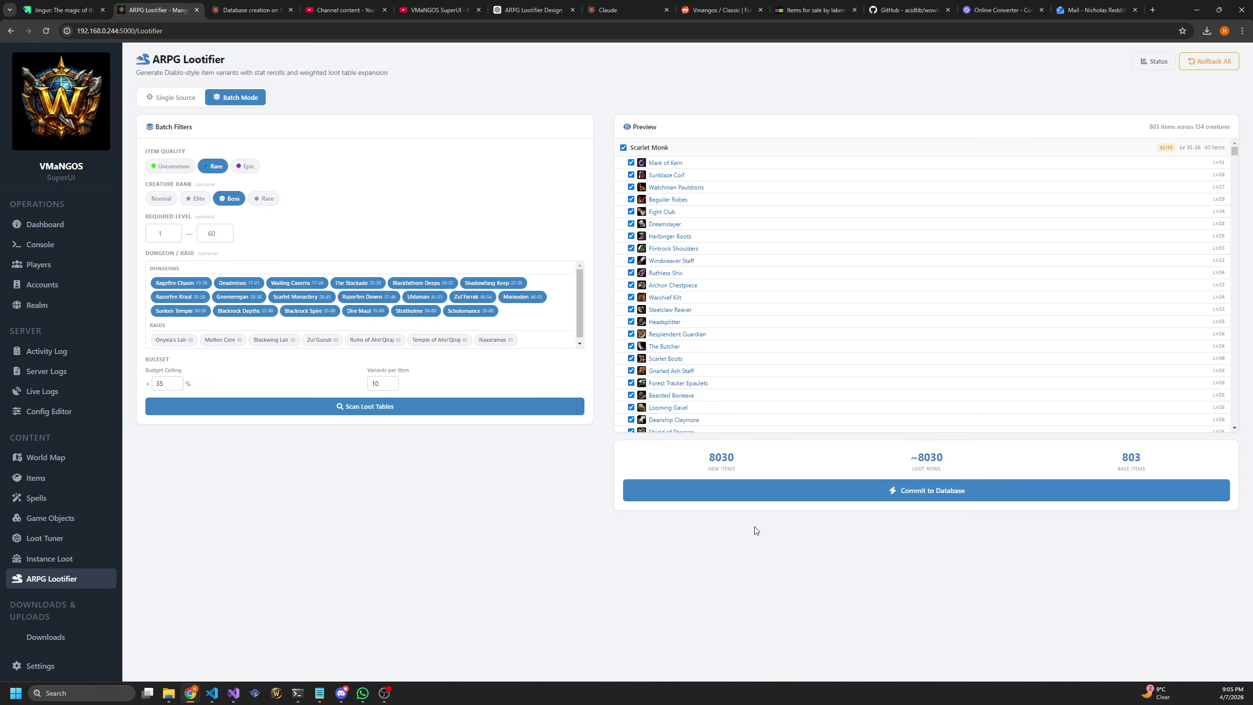
{"action": "left_click", "coordinate": [828, 498]}
{"action": "key", "text": "F12"}
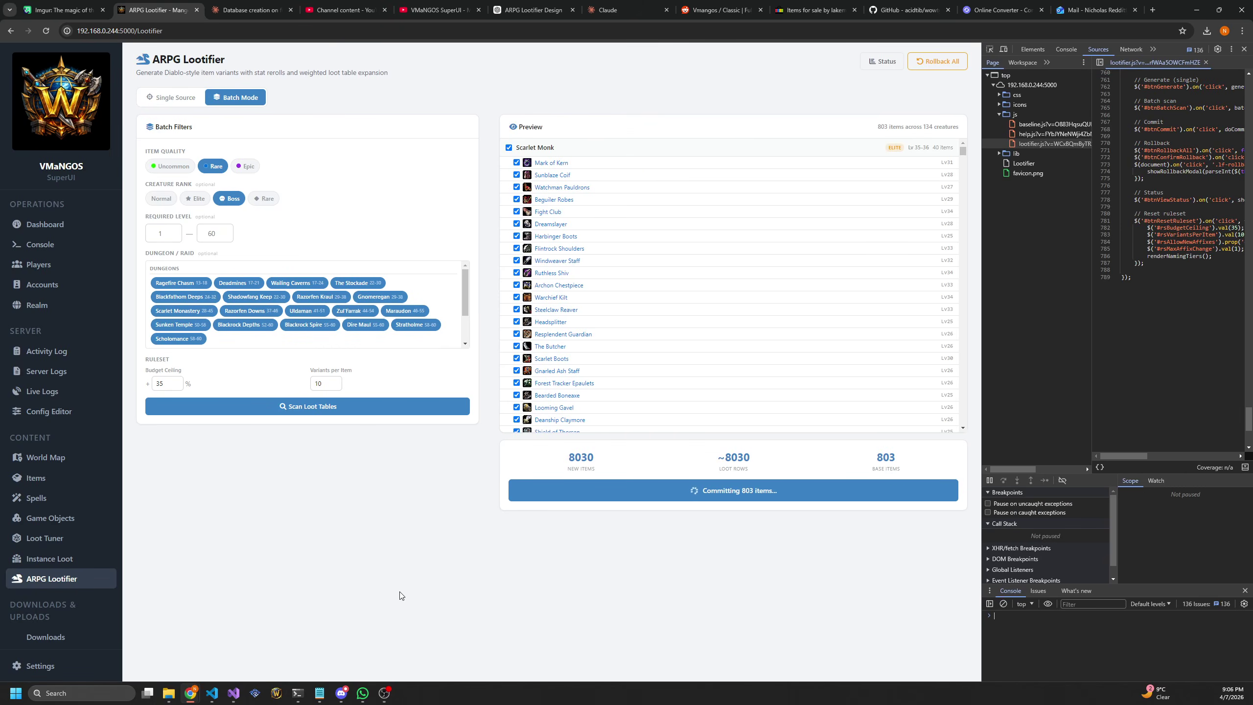
{"action": "key", "text": "F12"}
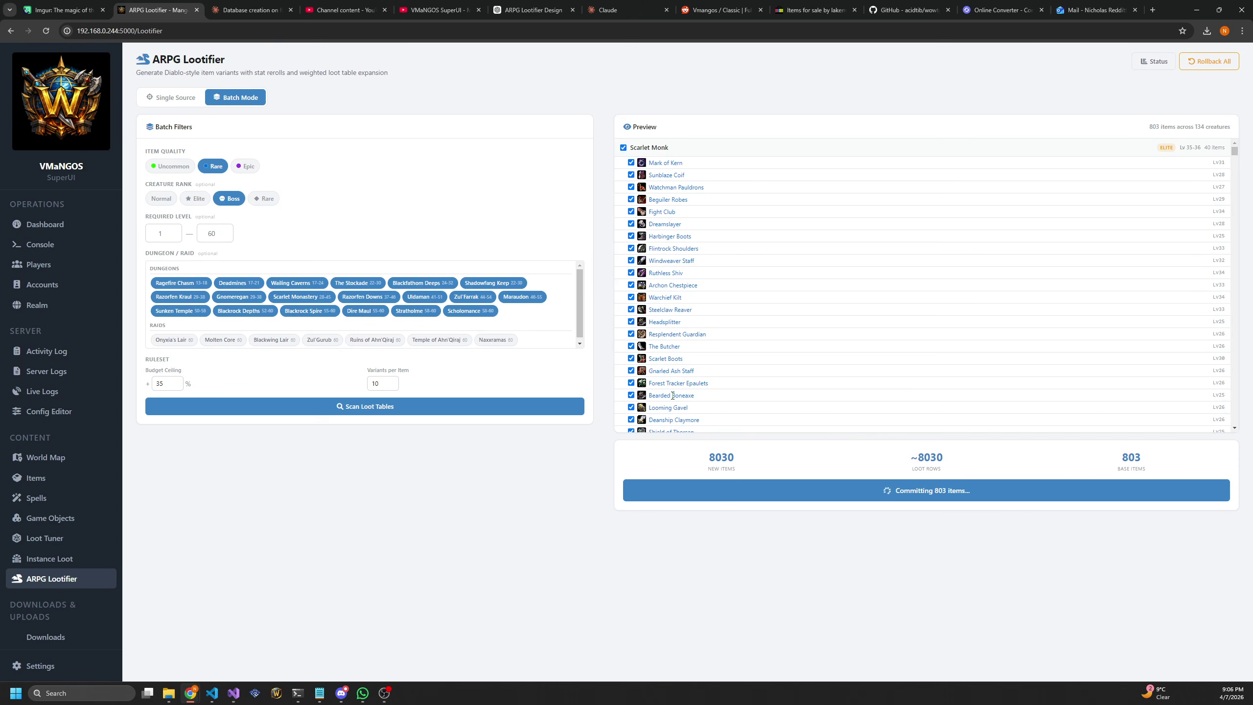
Scroll through the Batch Mode preview list while the 803-item commit finishes
{"action": "scroll", "coordinate": [723, 331], "scroll_direction": "down", "scroll_amount": 10}
{"action": "scroll", "coordinate": [725, 318], "scroll_direction": "down", "scroll_amount": 2}
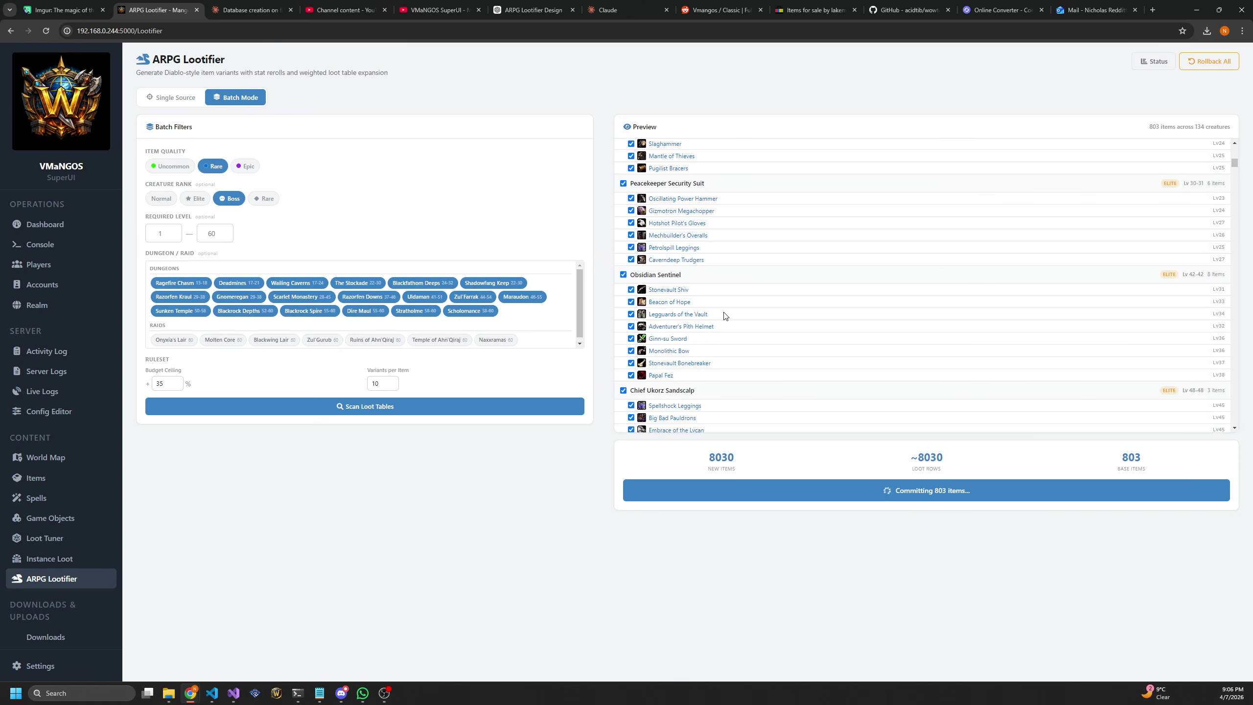
{"action": "scroll", "coordinate": [705, 296], "scroll_direction": "down", "scroll_amount": 3}
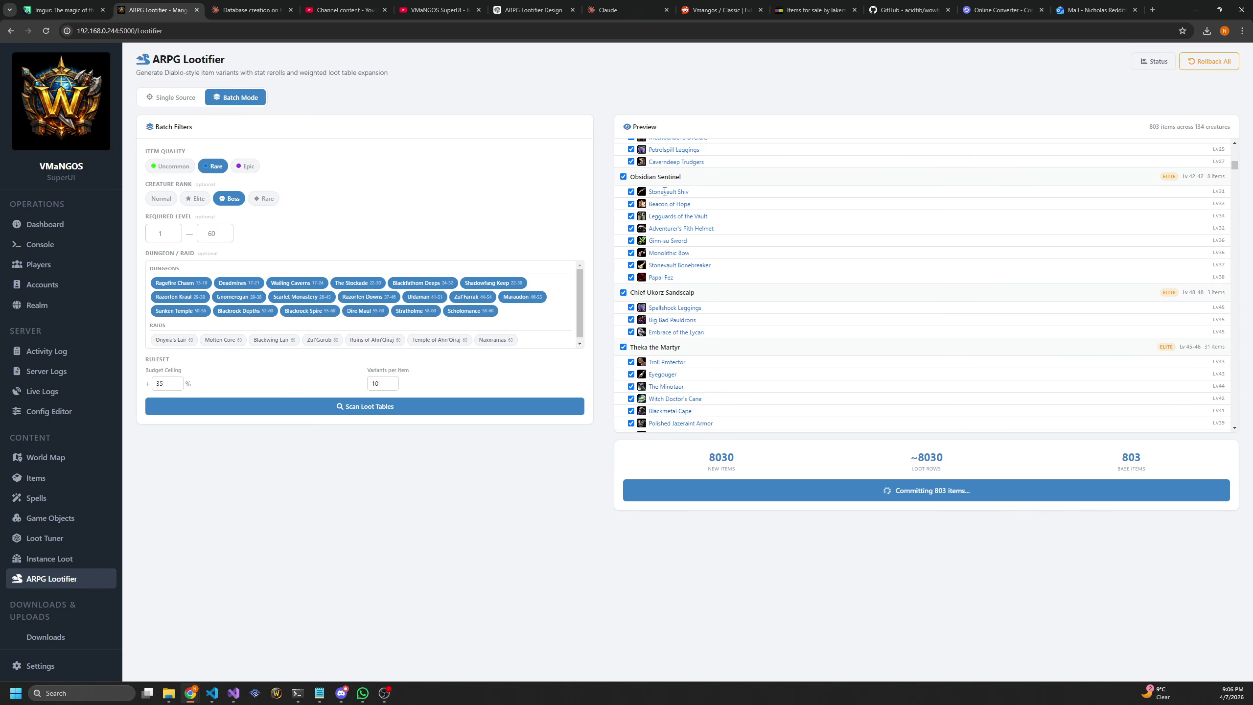
{"action": "scroll", "coordinate": [669, 258], "scroll_direction": "down", "scroll_amount": 10}
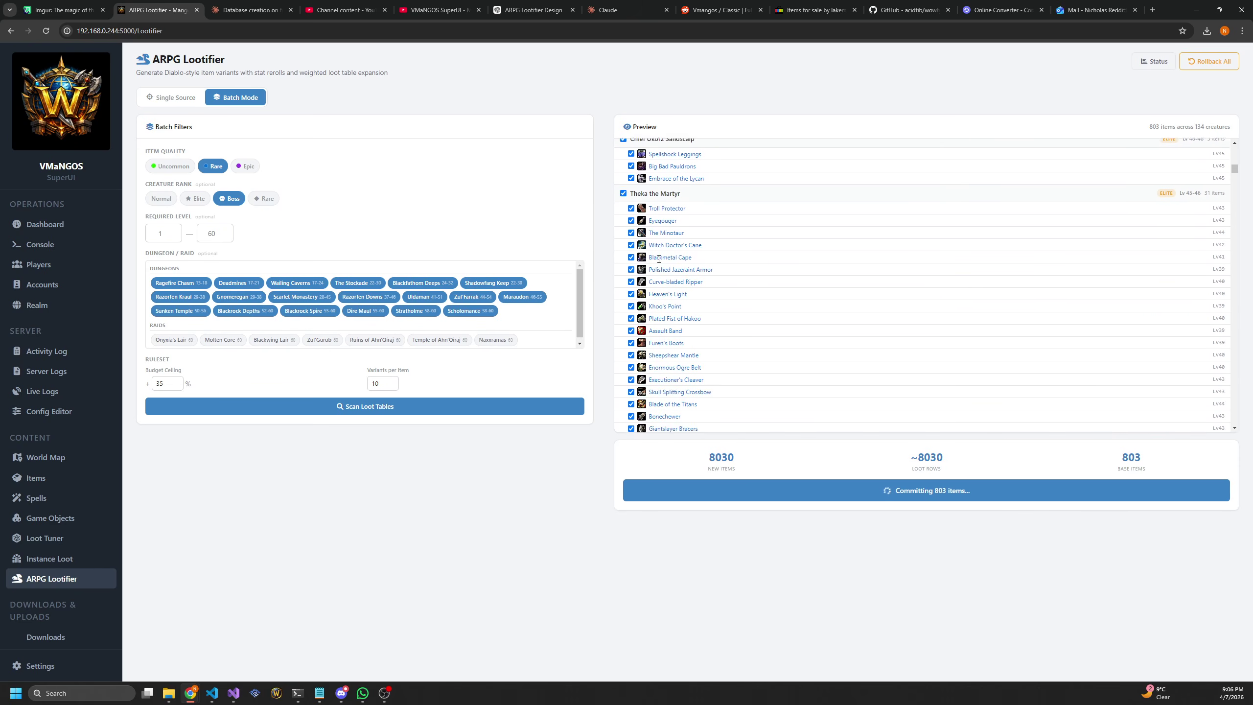
{"action": "scroll", "coordinate": [669, 259], "scroll_direction": "down", "scroll_amount": 1}
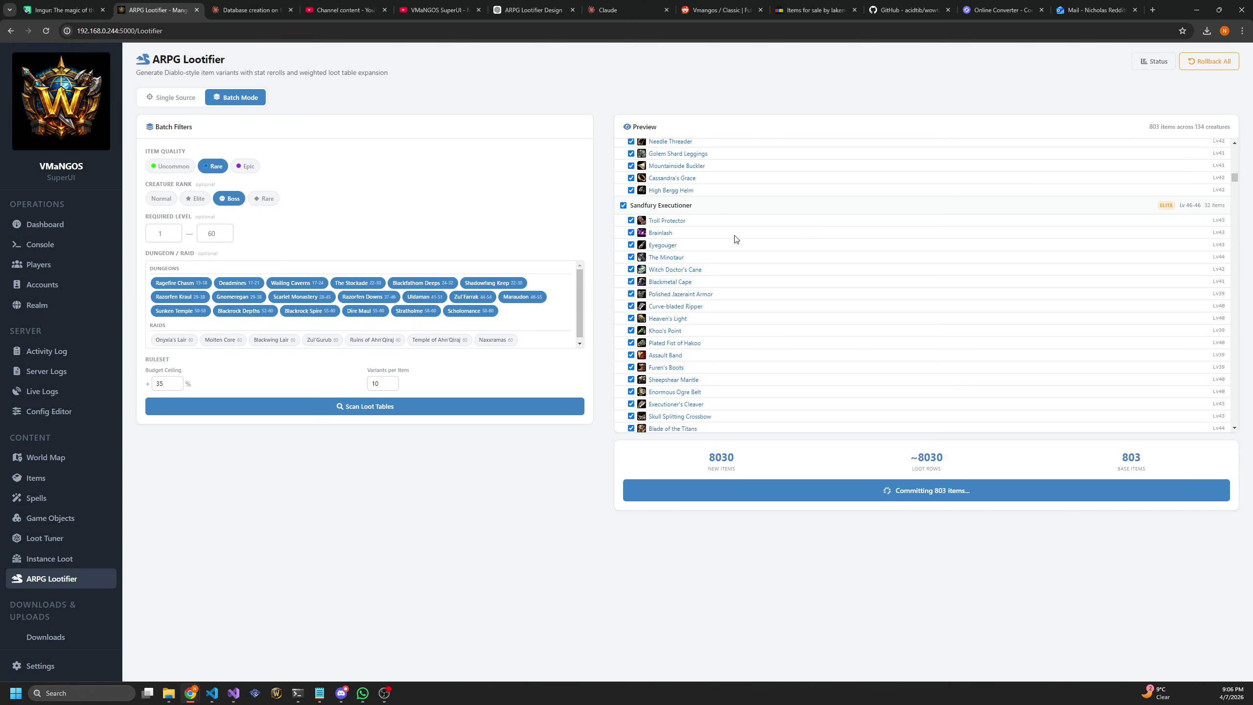
{"action": "scroll", "coordinate": [736, 236], "scroll_direction": "down", "scroll_amount": 3}
{"action": "scroll", "coordinate": [737, 237], "scroll_direction": "down", "scroll_amount": 20}
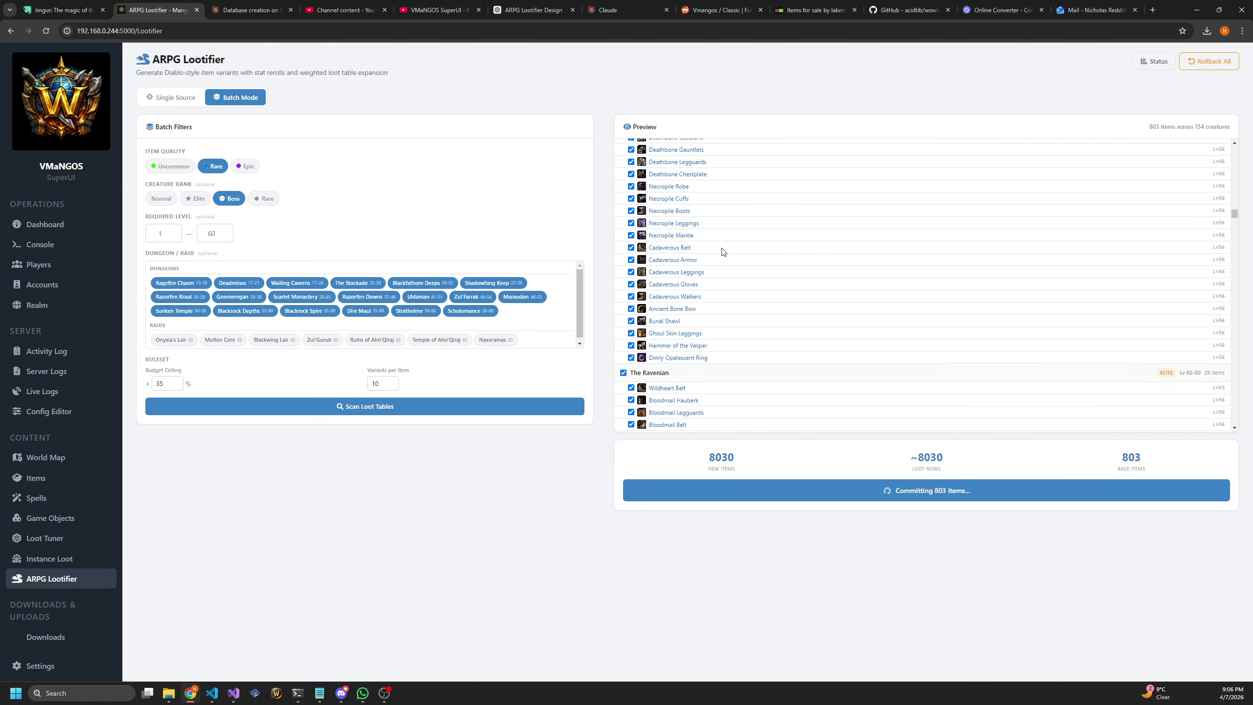
{"action": "scroll", "coordinate": [735, 276], "scroll_direction": "down", "scroll_amount": 20}
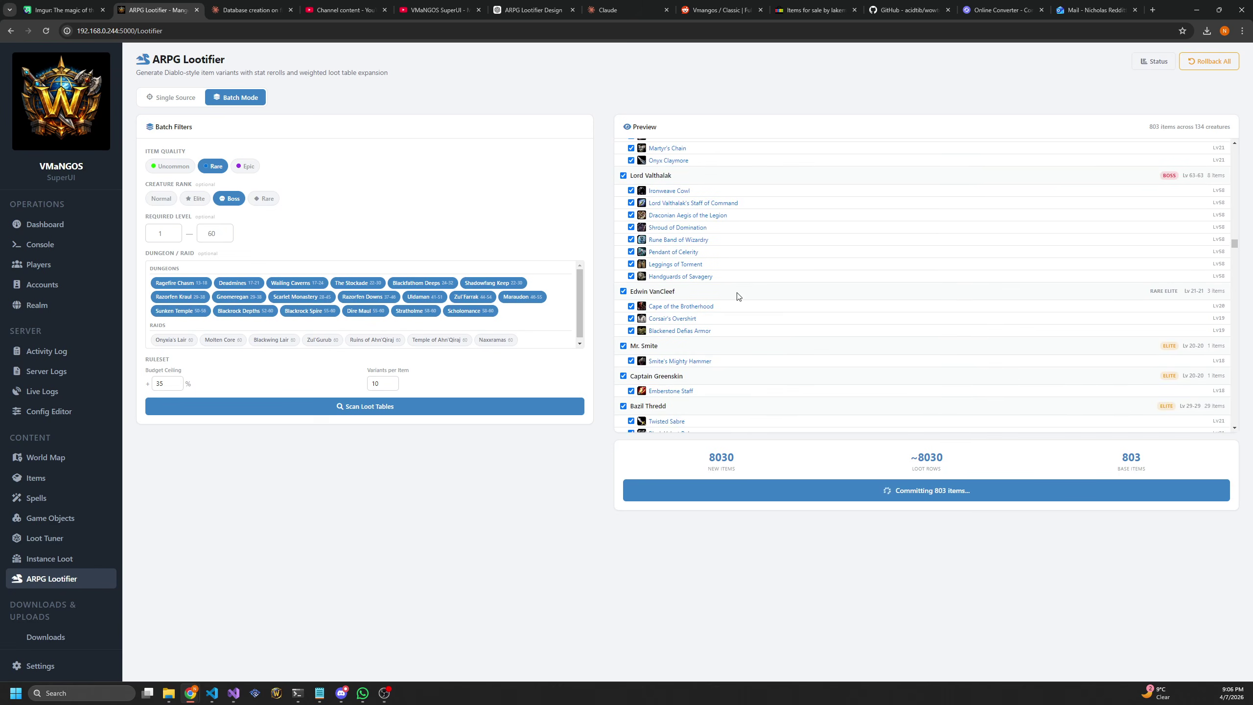
{"action": "scroll", "coordinate": [737, 302], "scroll_direction": "down", "scroll_amount": 5}
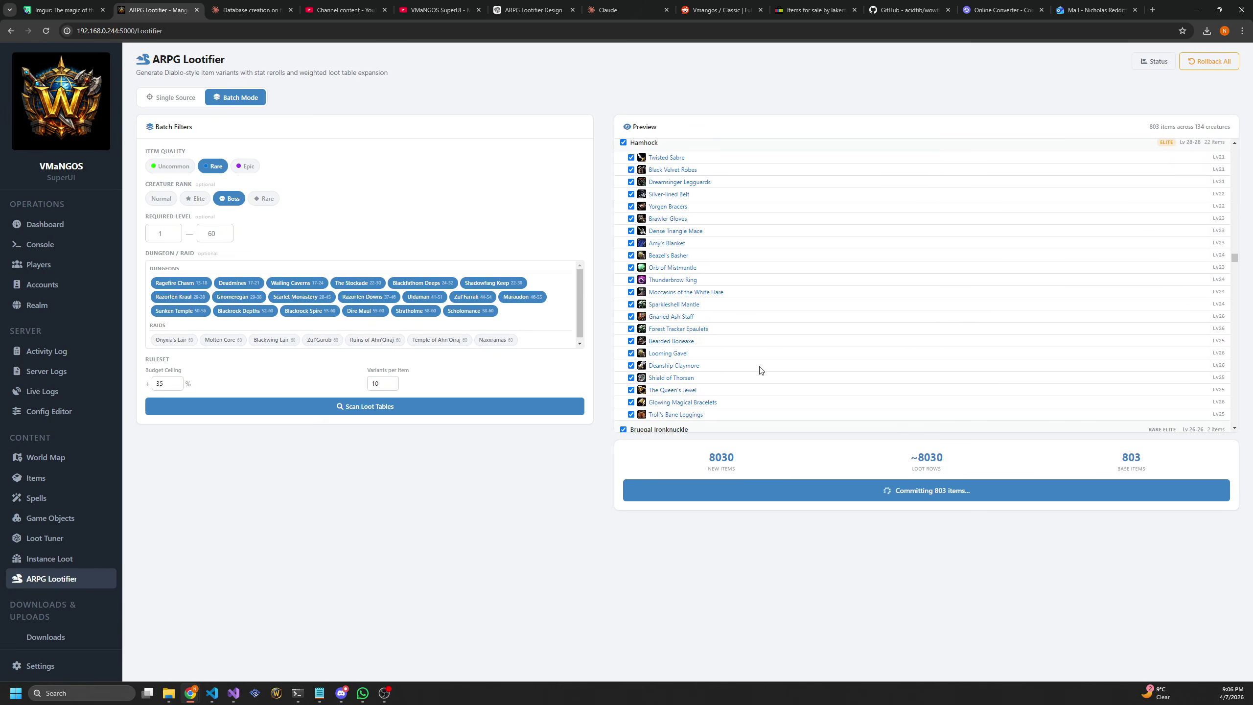
{"action": "scroll", "coordinate": [755, 380], "scroll_direction": "down", "scroll_amount": 15}
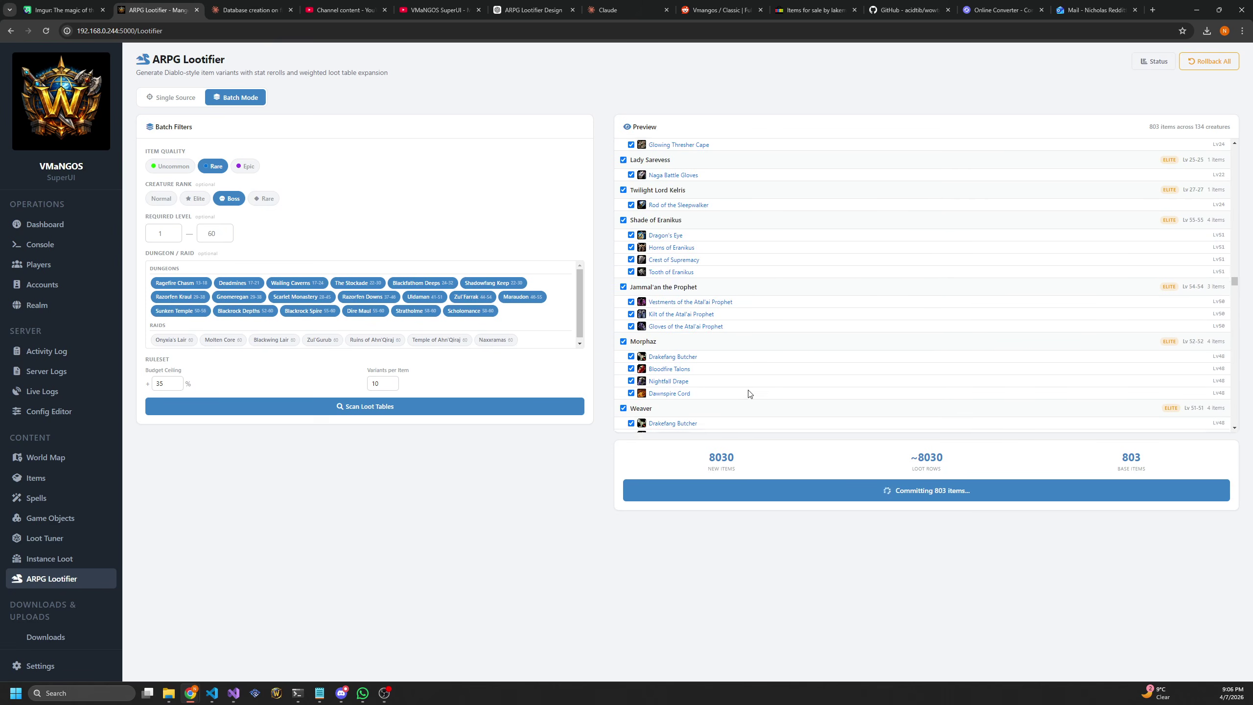
{"action": "scroll", "coordinate": [748, 396], "scroll_direction": "down", "scroll_amount": 10}
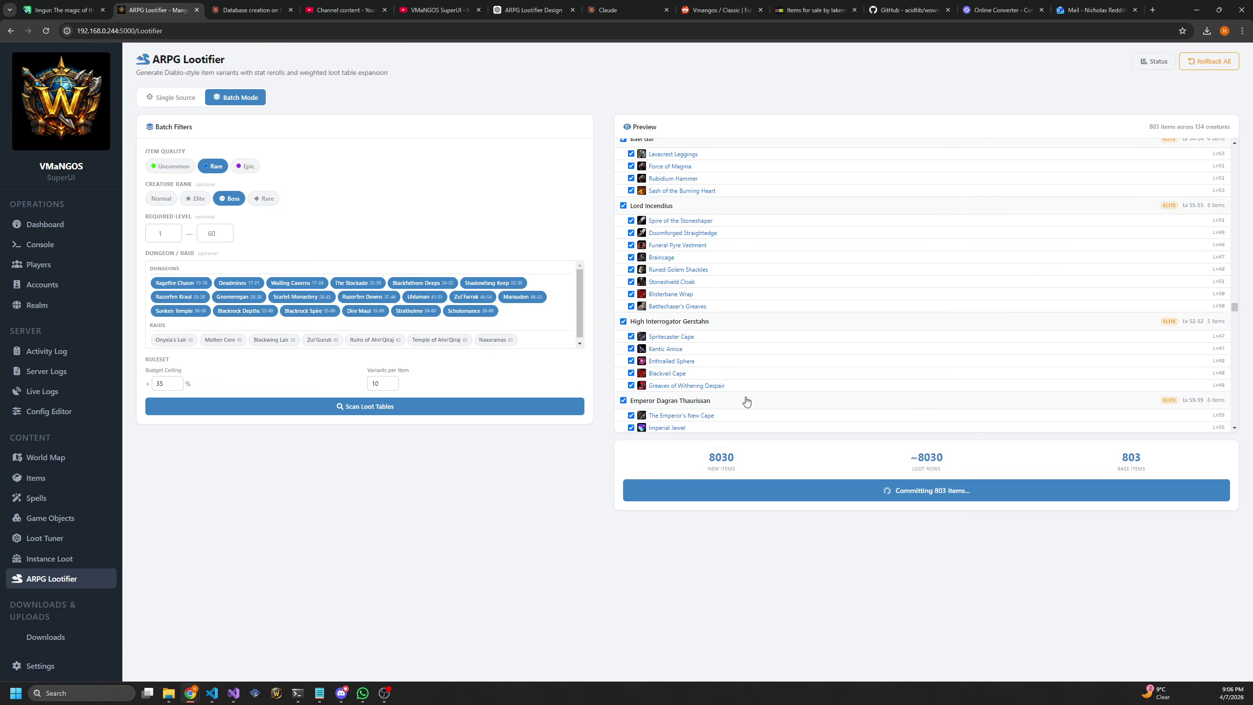
{"action": "scroll", "coordinate": [744, 400], "scroll_direction": "down", "scroll_amount": 2}
{"action": "scroll", "coordinate": [745, 400], "scroll_direction": "down", "scroll_amount": 10}
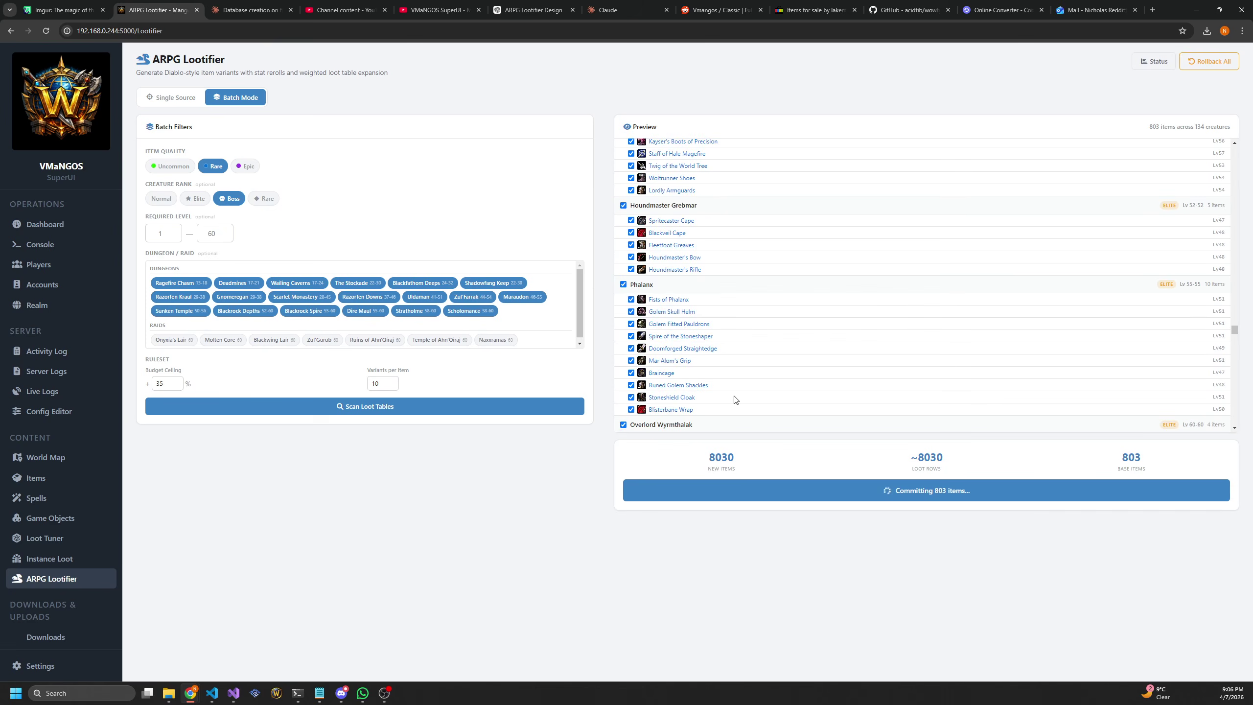
{"action": "scroll", "coordinate": [750, 405], "scroll_direction": "down", "scroll_amount": 12}
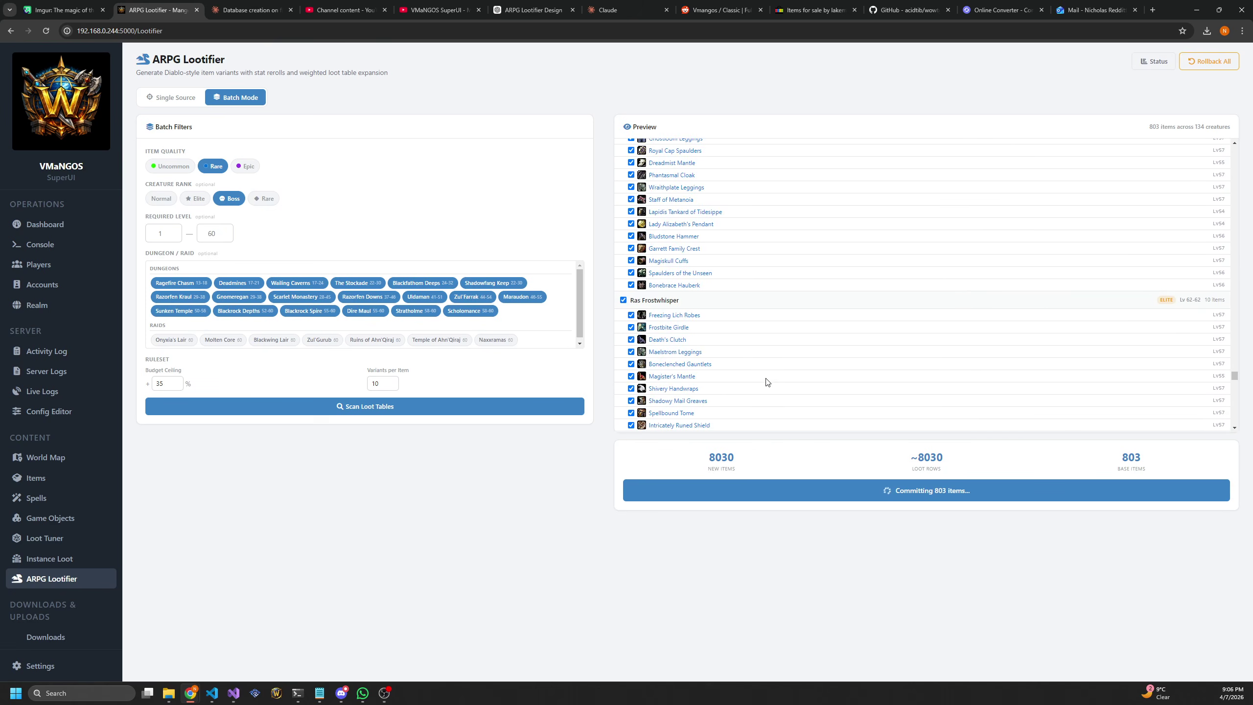
{"action": "scroll", "coordinate": [760, 398], "scroll_direction": "down", "scroll_amount": 12}
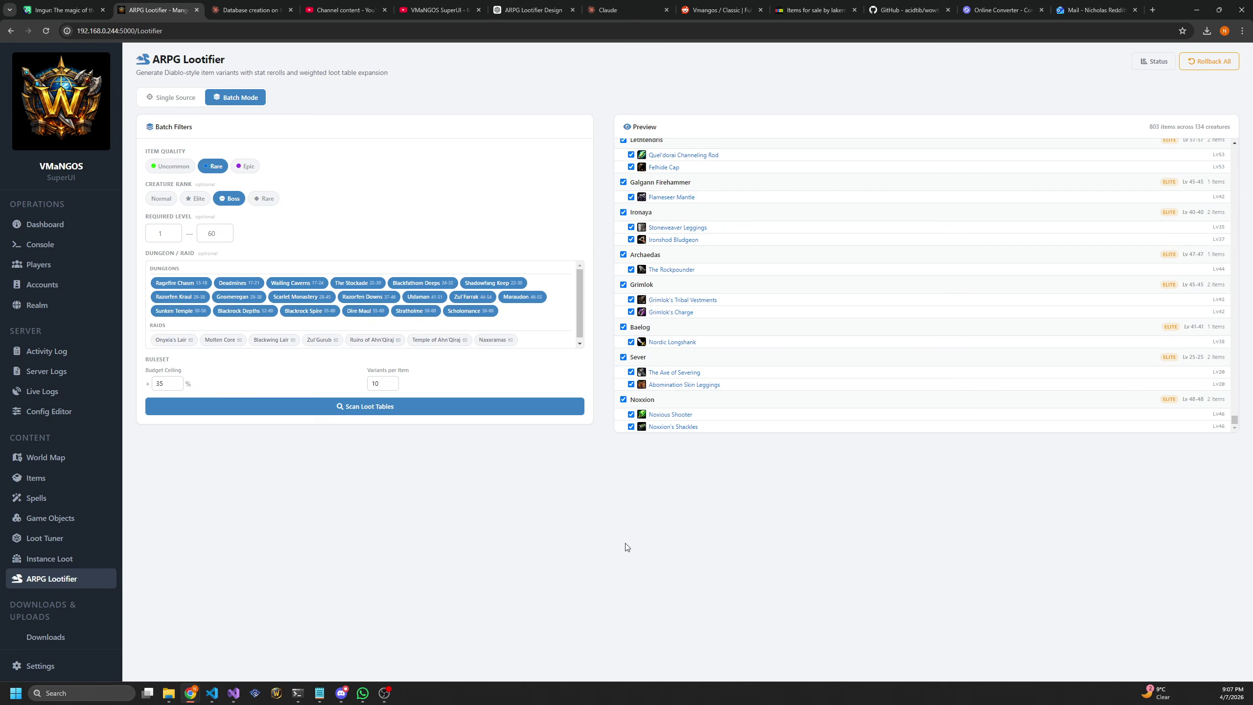
Visit the Downloads page, then open Settings and select the Database Connections description
{"action": "left_click", "coordinate": [51, 642]}
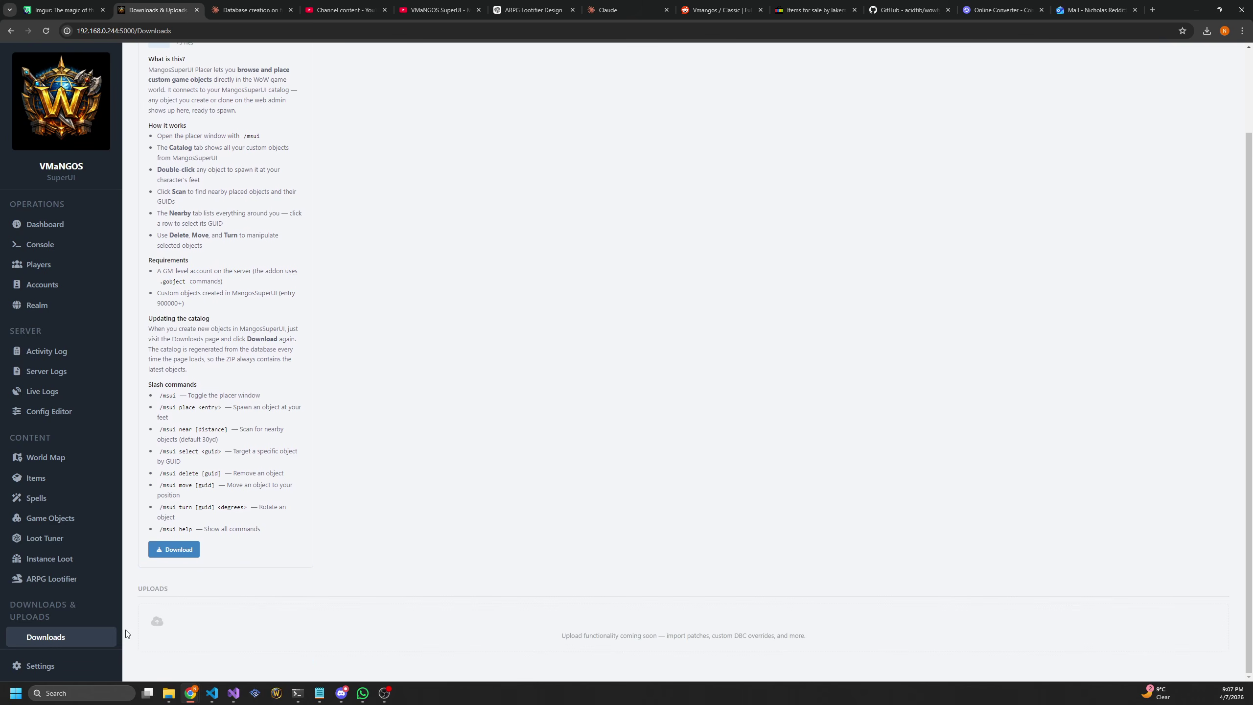
{"action": "left_click", "coordinate": [41, 665]}
{"action": "triple_click", "coordinate": [313, 173]}
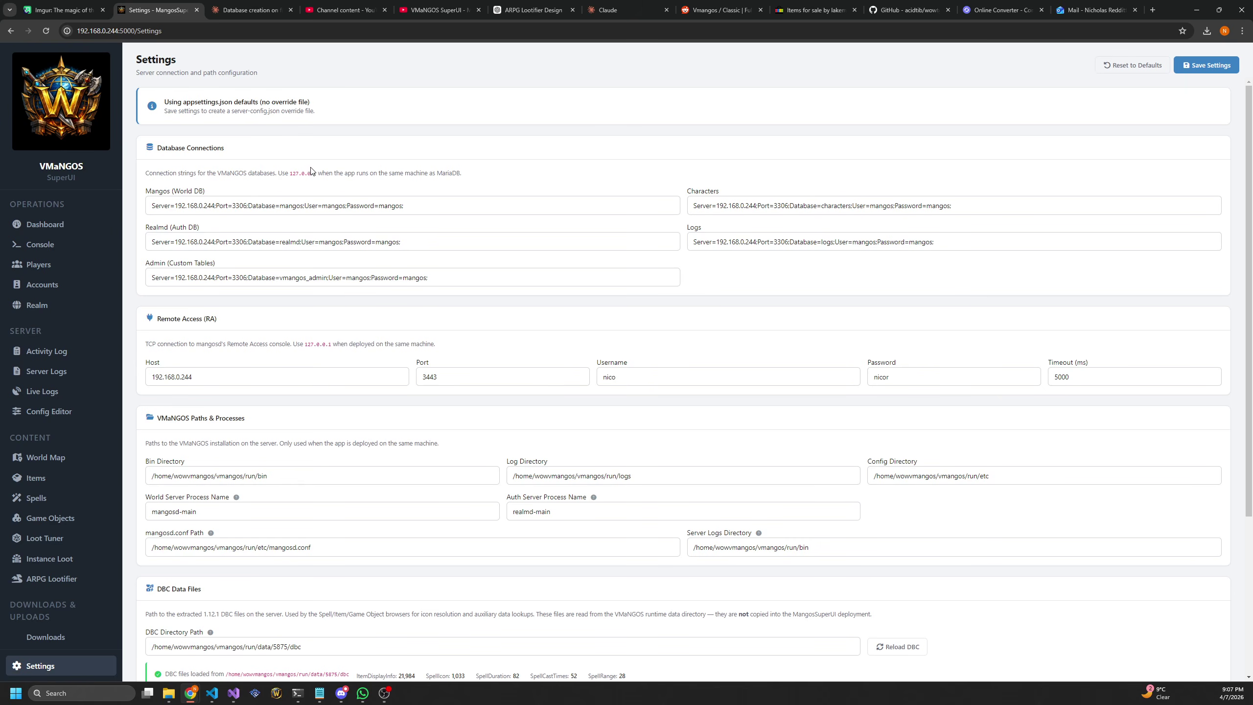
{"action": "right_click", "coordinate": [571, 172]}
{"action": "left_click", "coordinate": [498, 183]}
{"action": "scroll", "coordinate": [470, 180], "scroll_direction": "down", "scroll_amount": 2}
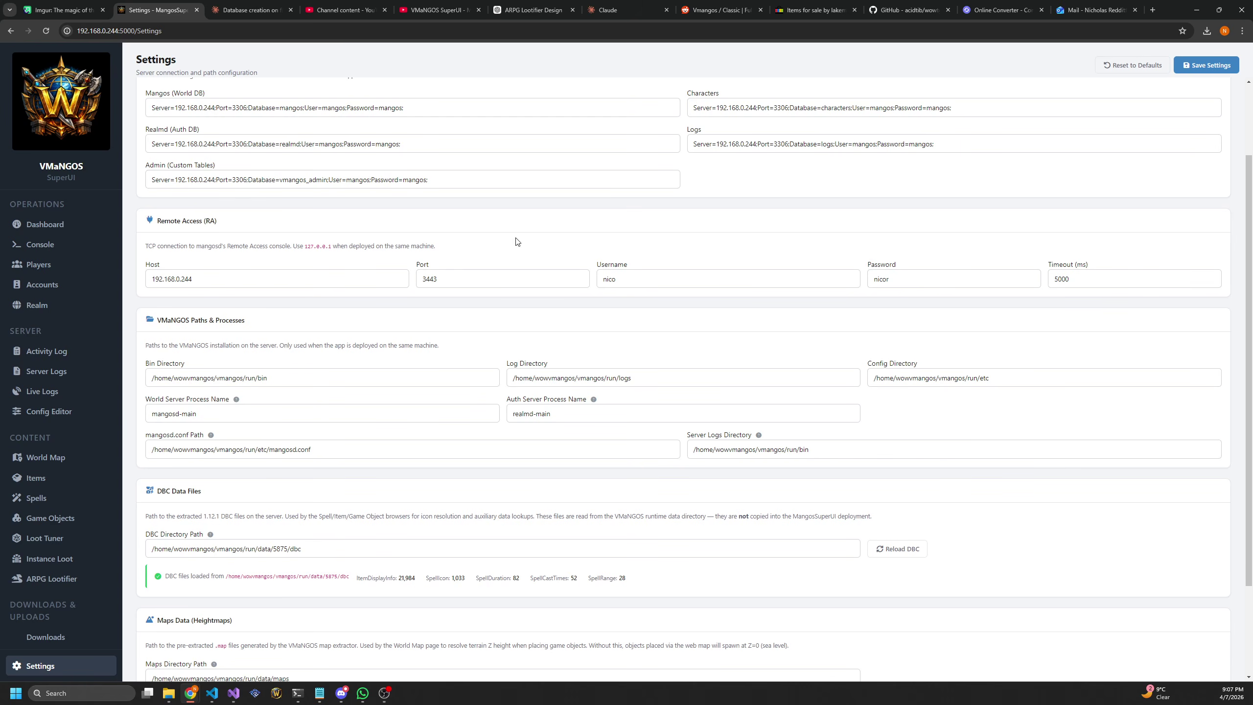
{"action": "scroll", "coordinate": [420, 239], "scroll_direction": "up", "scroll_amount": 2}
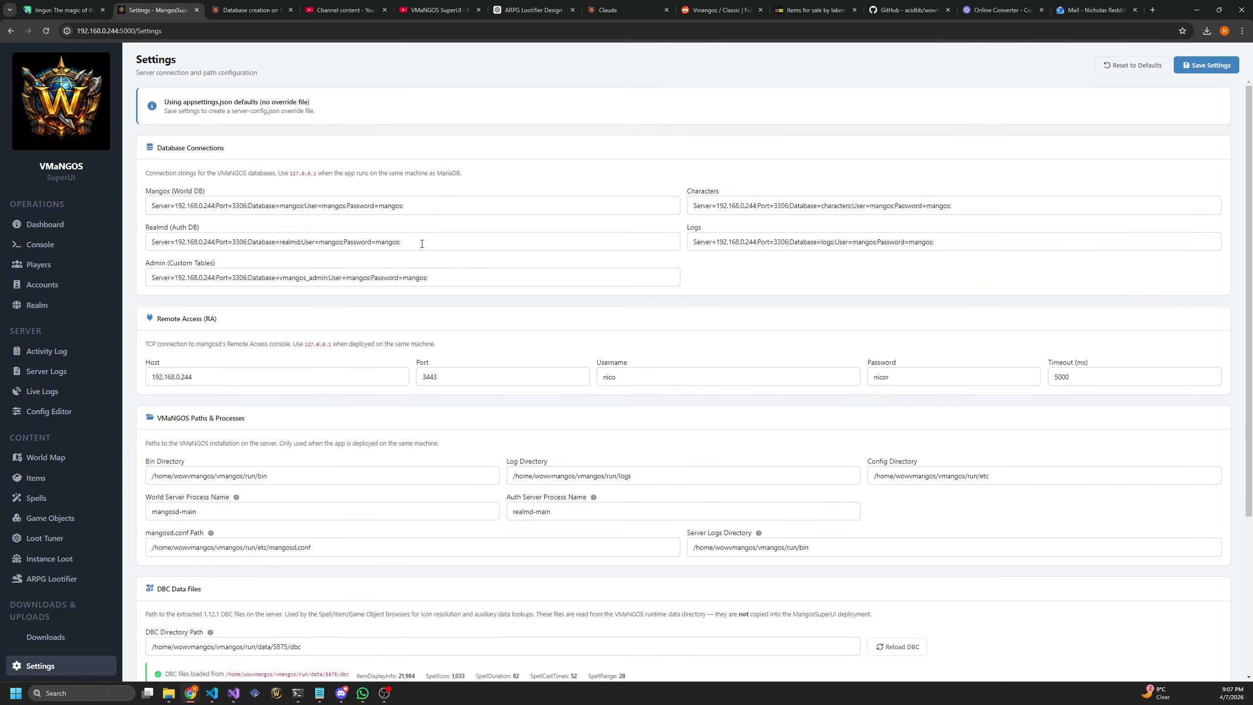
{"action": "scroll", "coordinate": [669, 410], "scroll_direction": "down", "scroll_amount": 1}
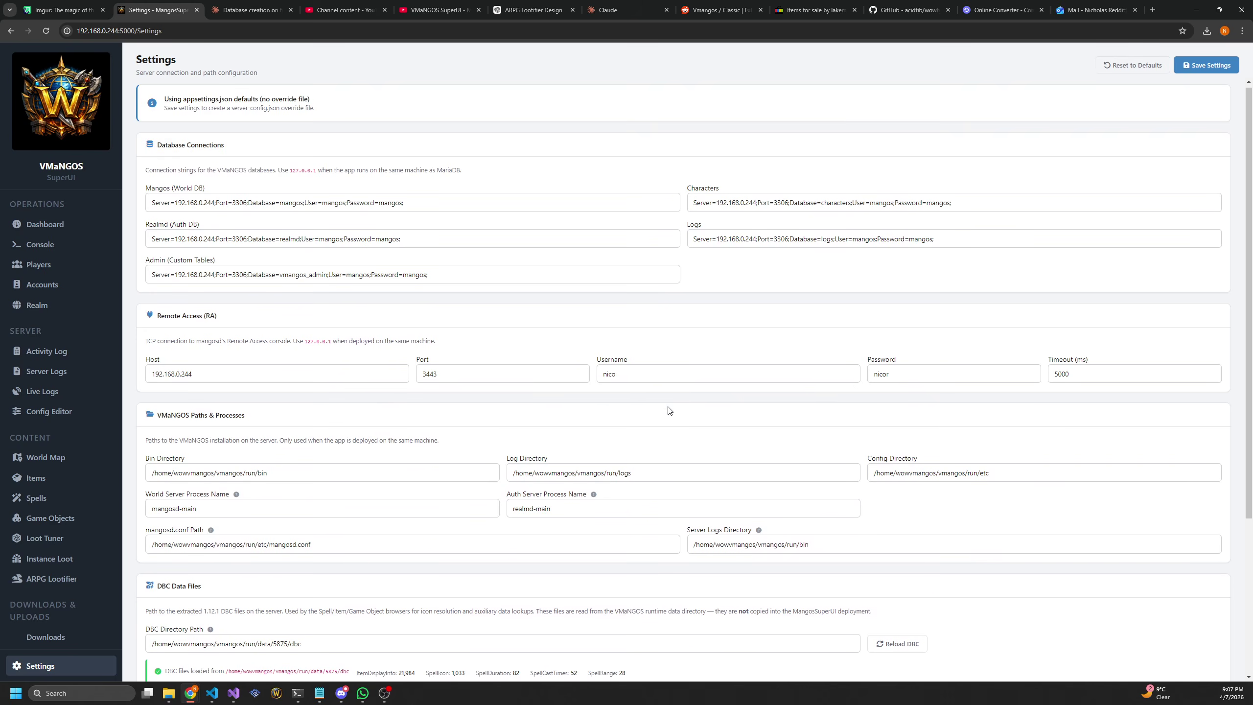
{"action": "scroll", "coordinate": [670, 410], "scroll_direction": "down", "scroll_amount": 2}
{"action": "left_click", "coordinate": [294, 381]}
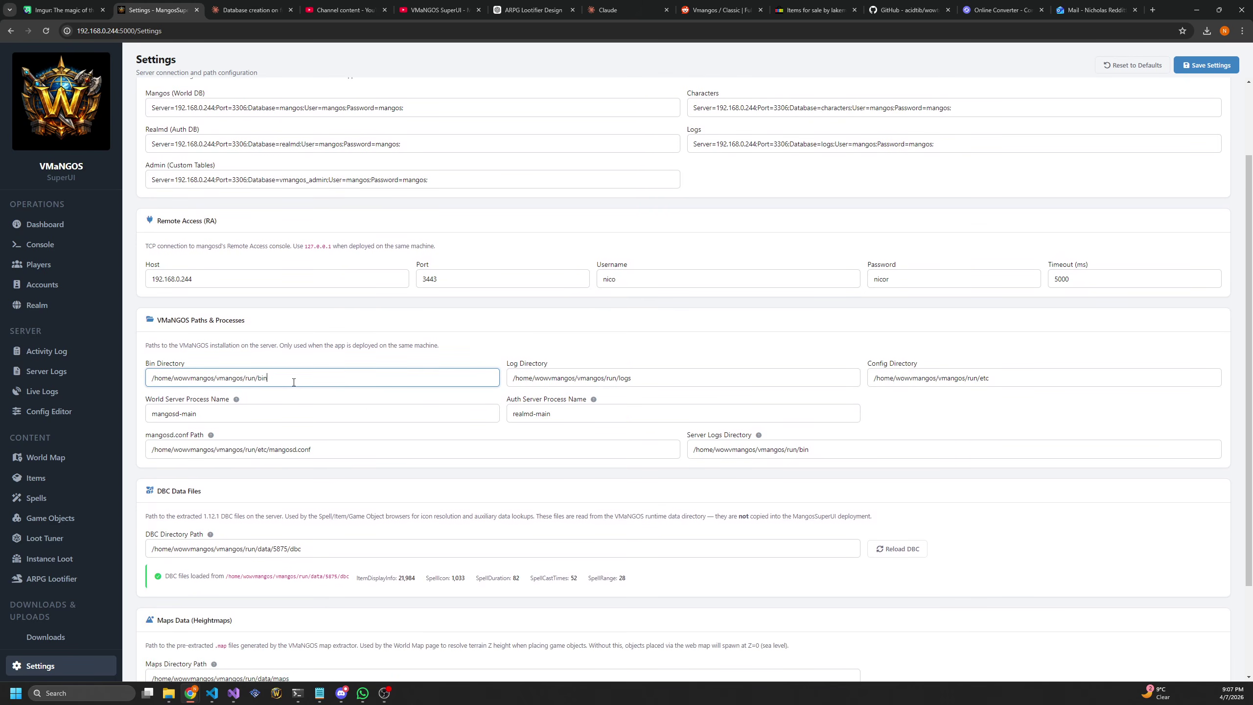
{"action": "scroll", "coordinate": [649, 406], "scroll_direction": "down", "scroll_amount": 2}
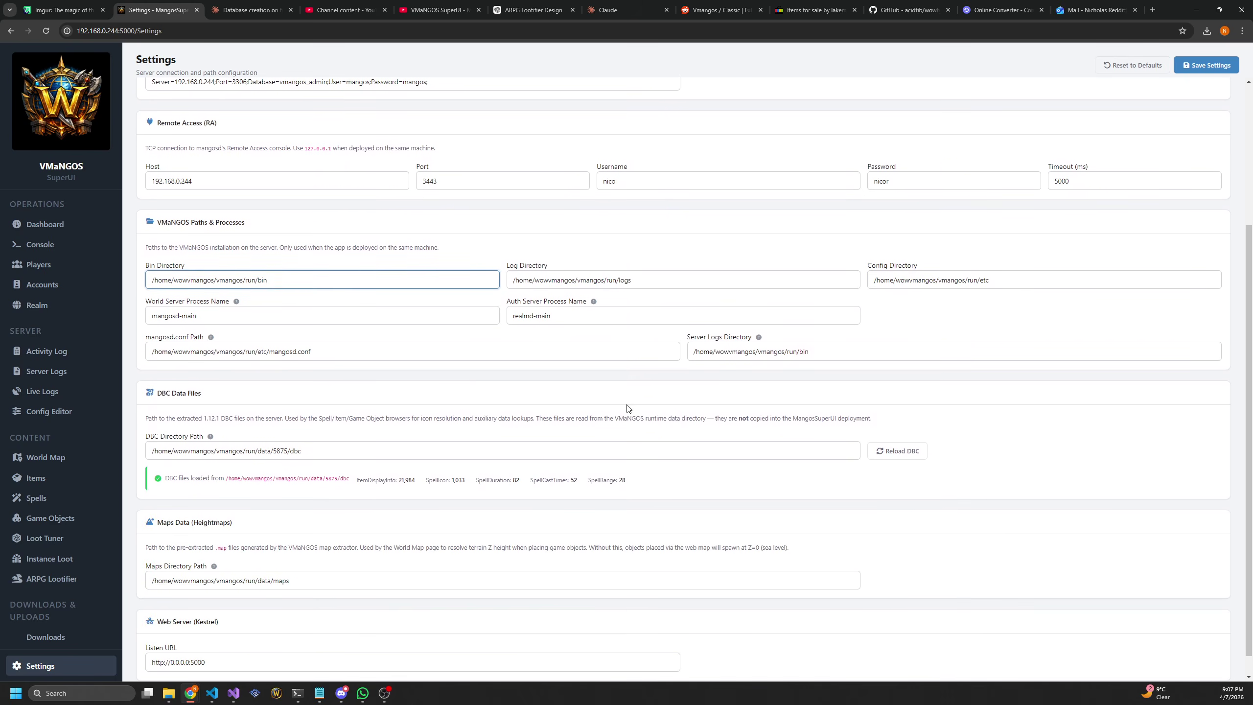
{"action": "scroll", "coordinate": [557, 402], "scroll_direction": "down", "scroll_amount": 1}
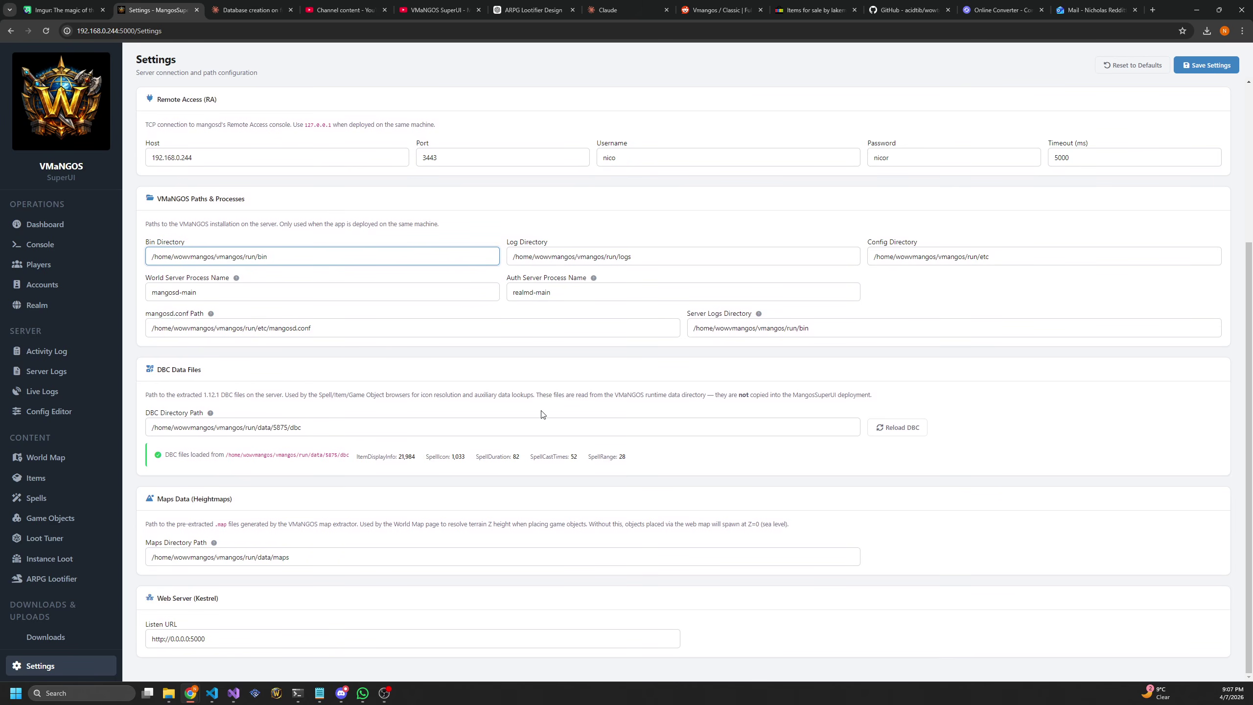
{"action": "left_click", "coordinate": [340, 557]}
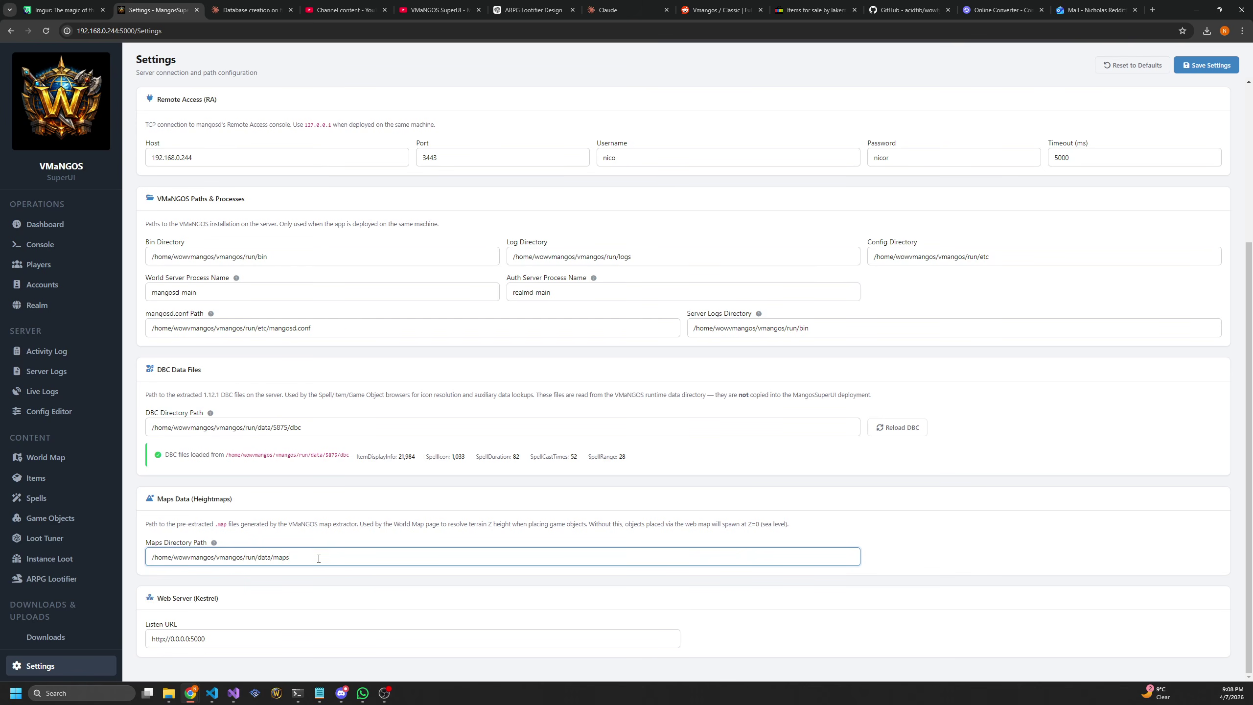
{"action": "left_click_drag", "start_coordinate": [318, 558], "coordinate": [143, 568]}
{"action": "left_click", "coordinate": [339, 521]}
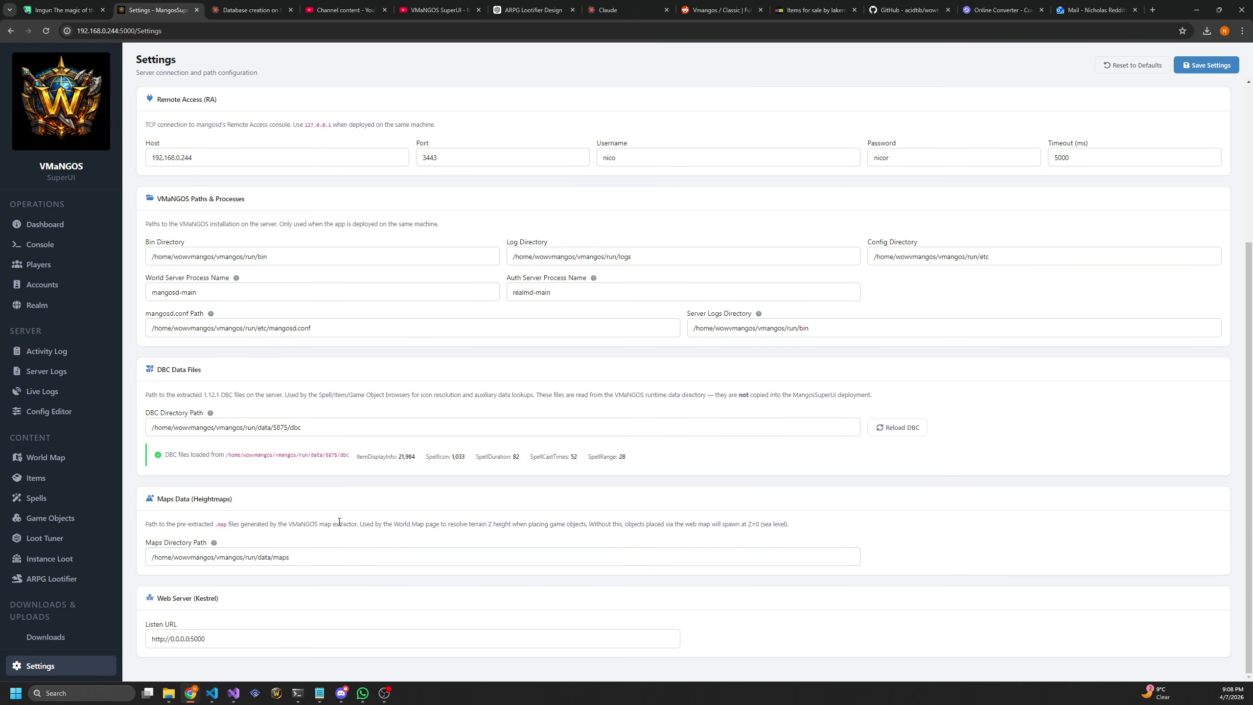
{"action": "scroll", "coordinate": [339, 522], "scroll_direction": "up", "scroll_amount": 5}
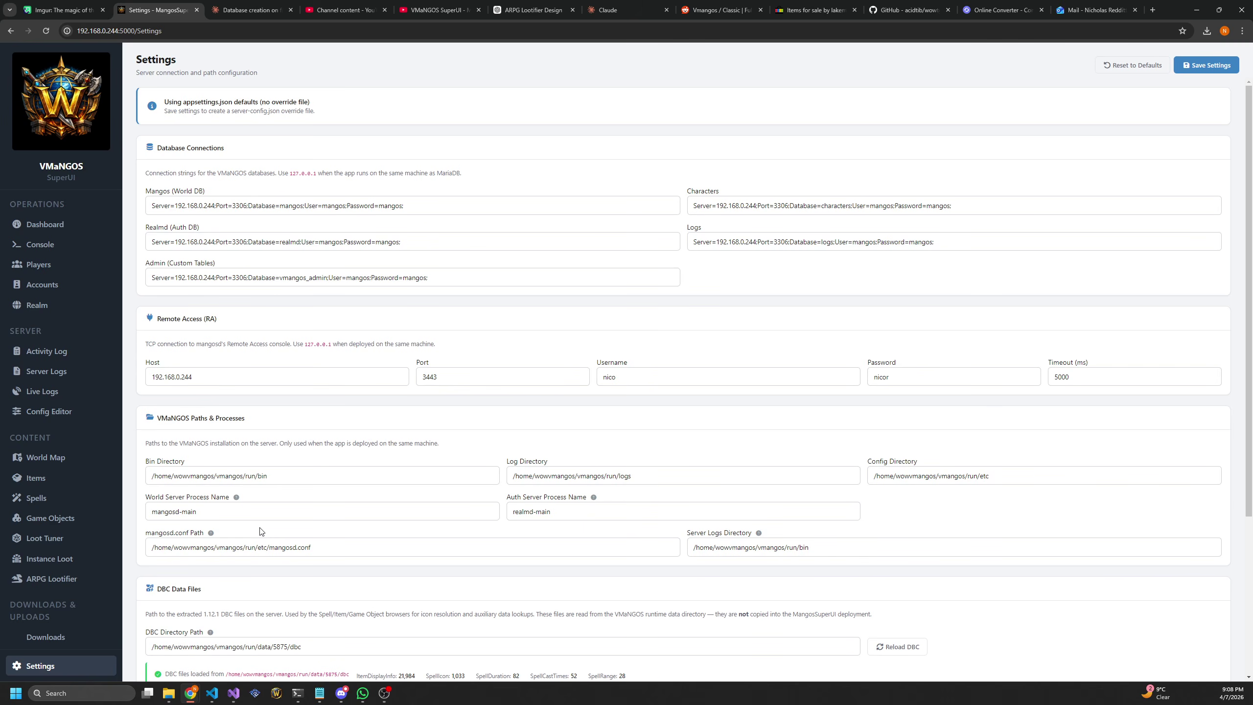
{"action": "scroll", "coordinate": [262, 532], "scroll_direction": "down", "scroll_amount": 5}
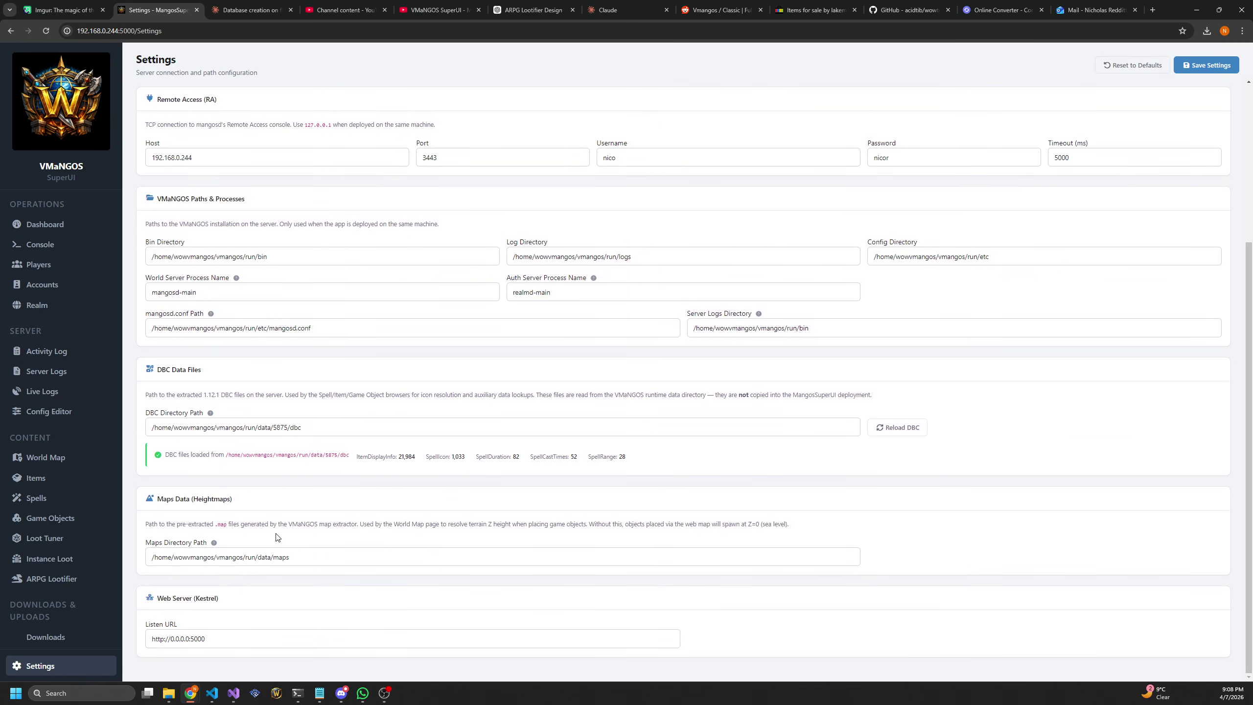
{"action": "scroll", "coordinate": [340, 539], "scroll_direction": "up", "scroll_amount": 5}
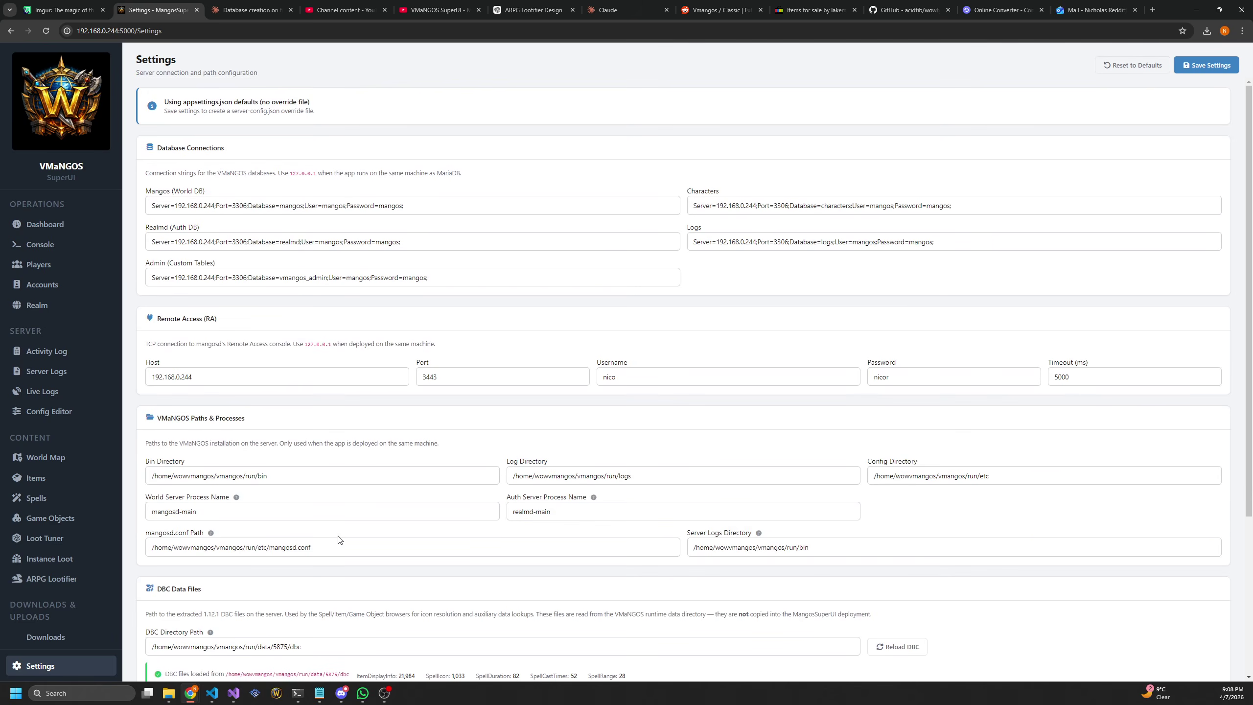
{"action": "scroll", "coordinate": [339, 536], "scroll_direction": "down", "scroll_amount": 5}
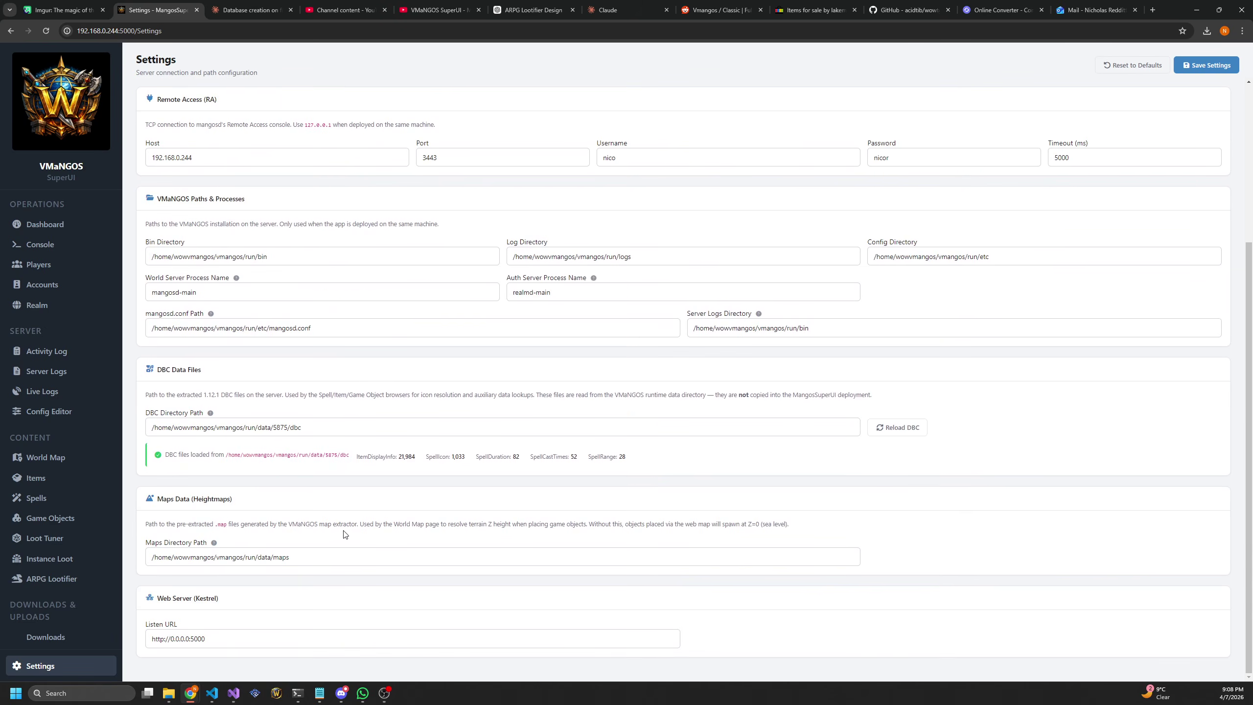
{"action": "scroll", "coordinate": [340, 542], "scroll_direction": "up", "scroll_amount": 3}
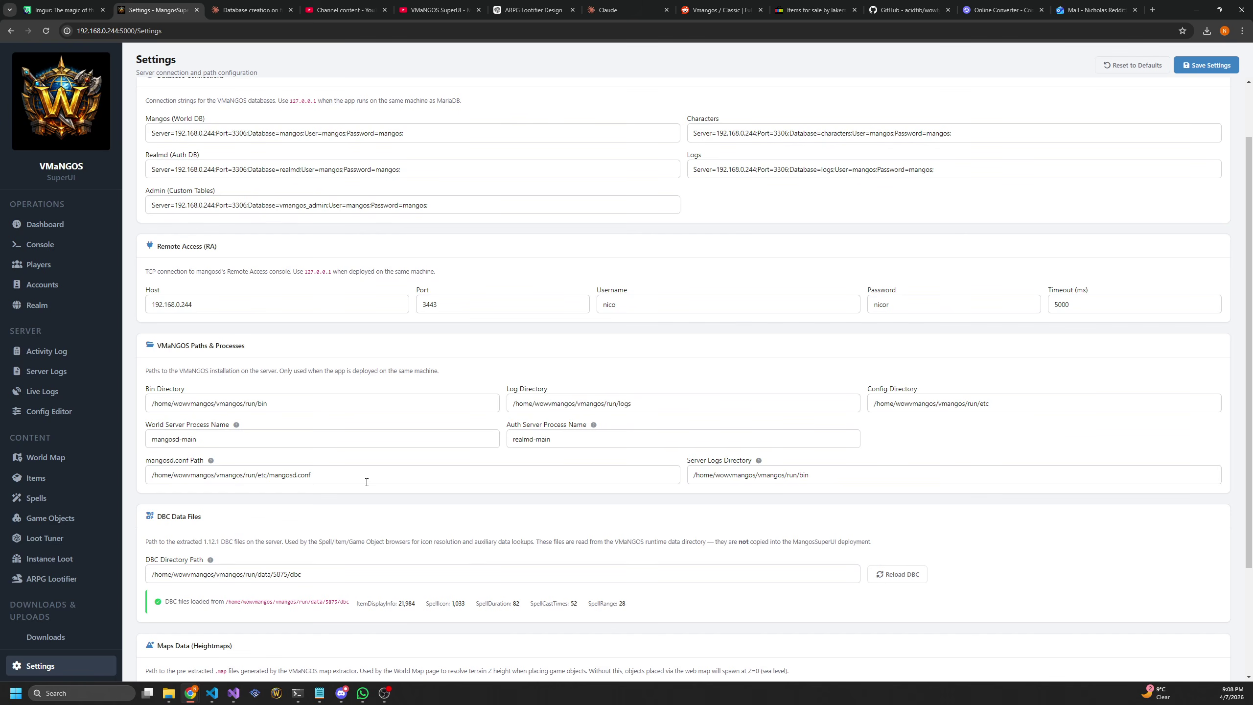
{"action": "left_click_drag", "start_coordinate": [352, 481], "coordinate": [138, 483]}
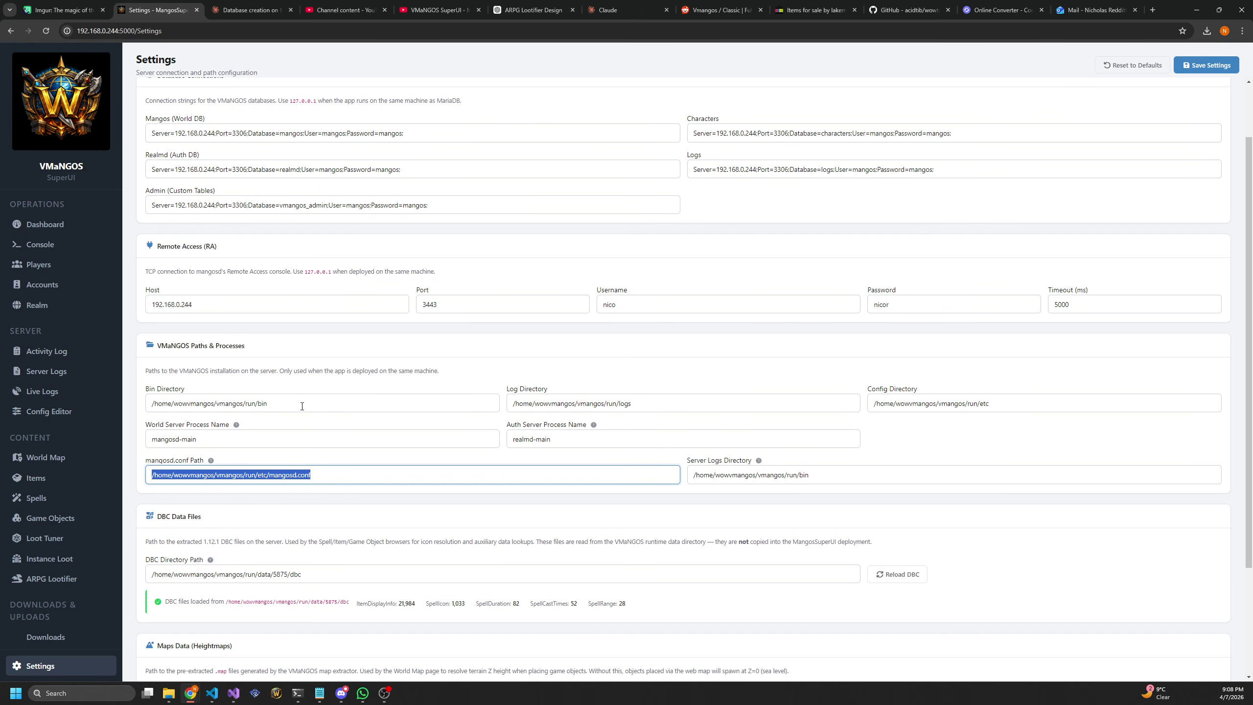
{"action": "left_click_drag", "start_coordinate": [299, 404], "coordinate": [133, 411]}
{"action": "left_click_drag", "start_coordinate": [638, 397], "coordinate": [414, 401]}
{"action": "left_click", "coordinate": [615, 368]}
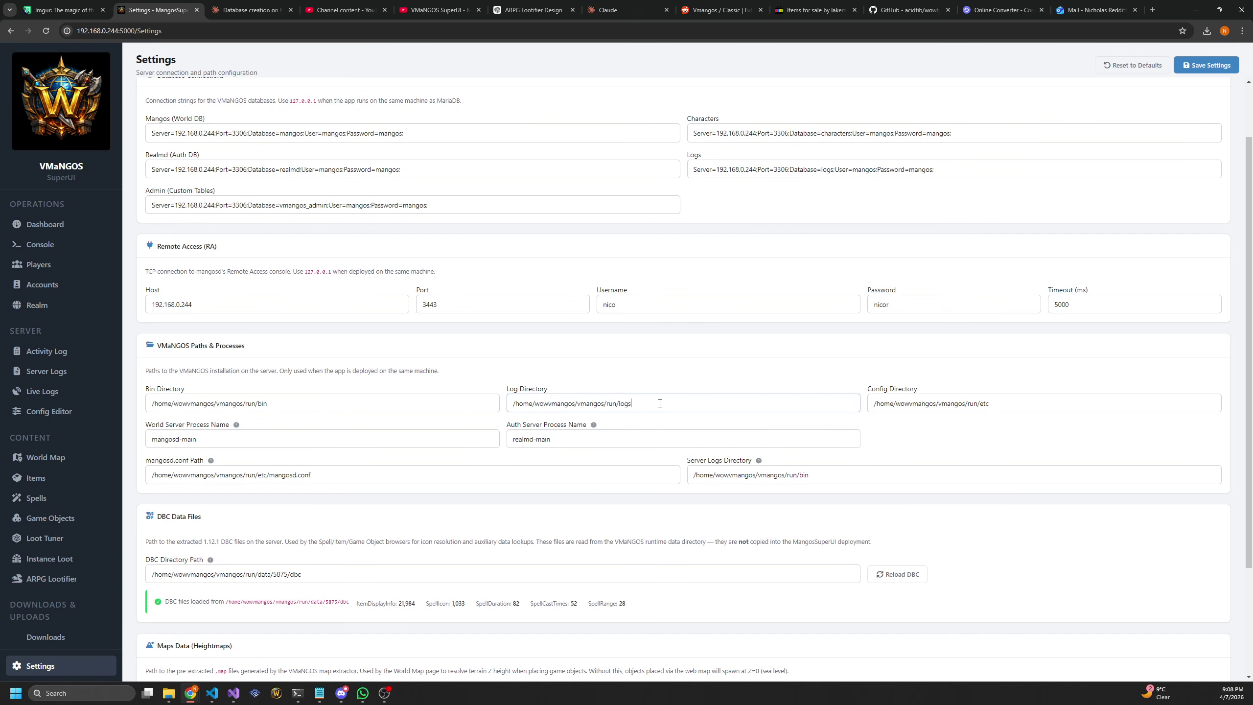
{"action": "left_click_drag", "start_coordinate": [661, 407], "coordinate": [461, 420]}
{"action": "left_click_drag", "start_coordinate": [1036, 405], "coordinate": [880, 405]}
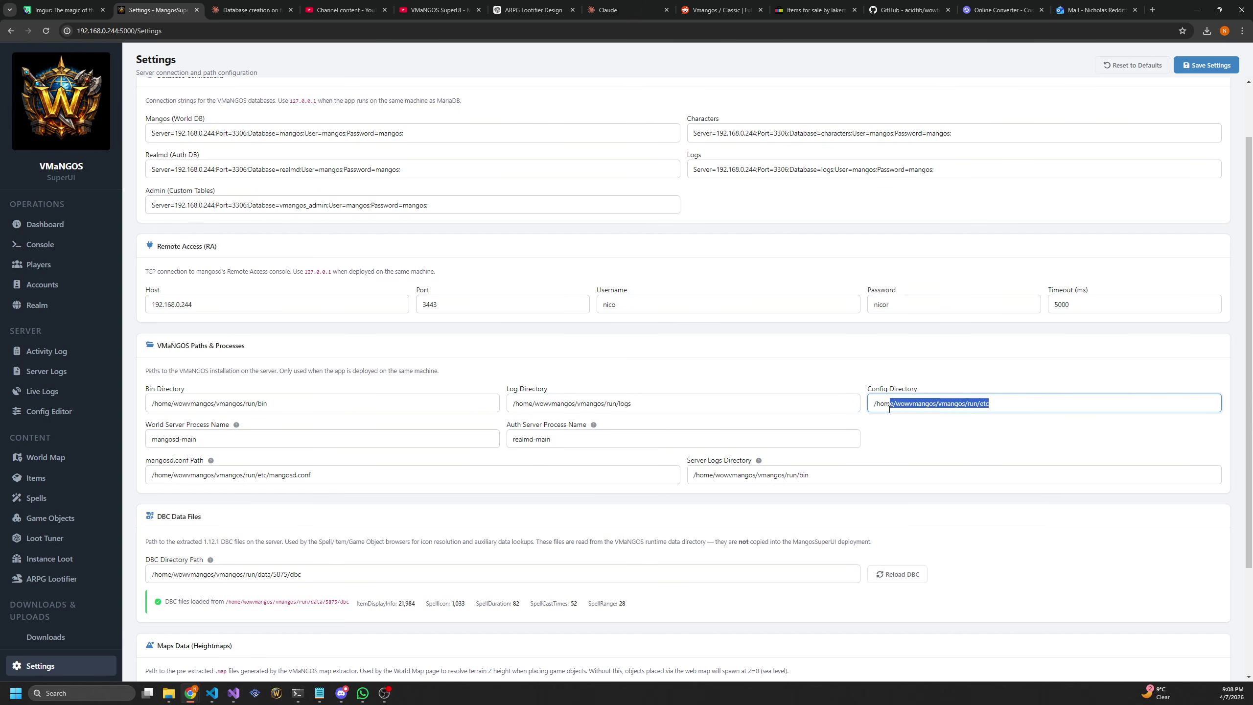
{"action": "left_click", "coordinate": [773, 388]}
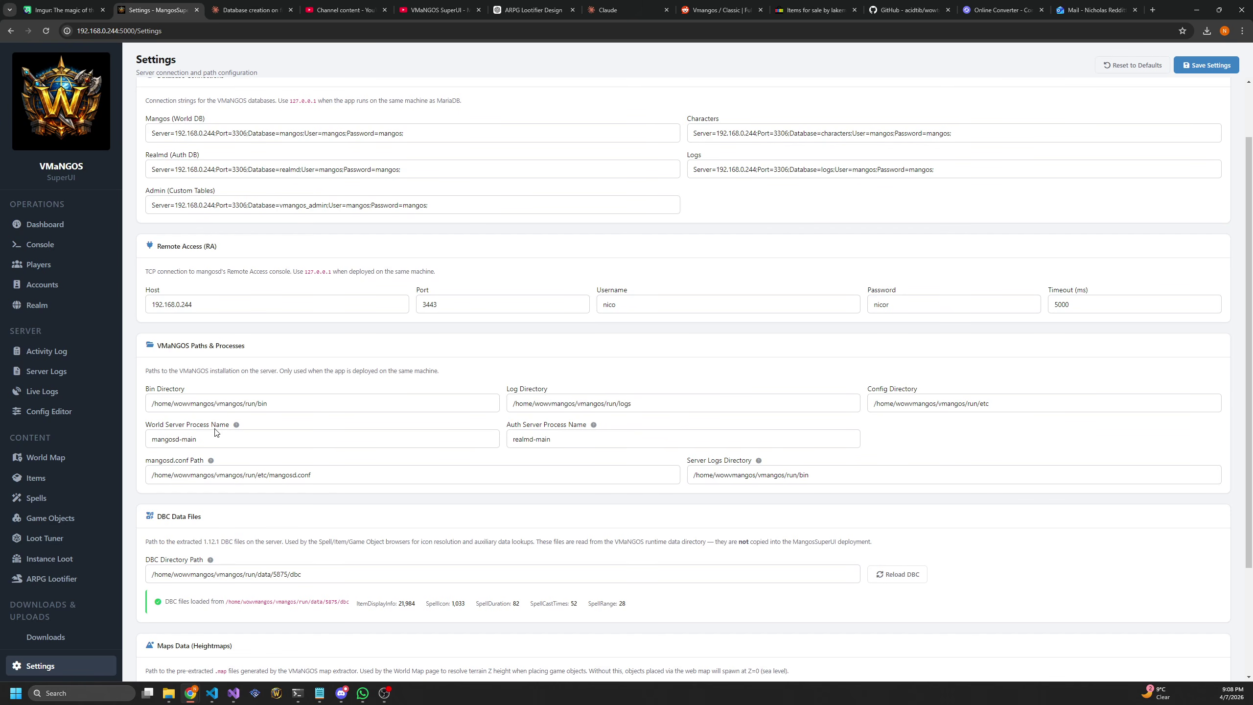
{"action": "scroll", "coordinate": [217, 433], "scroll_direction": "up", "scroll_amount": 2}
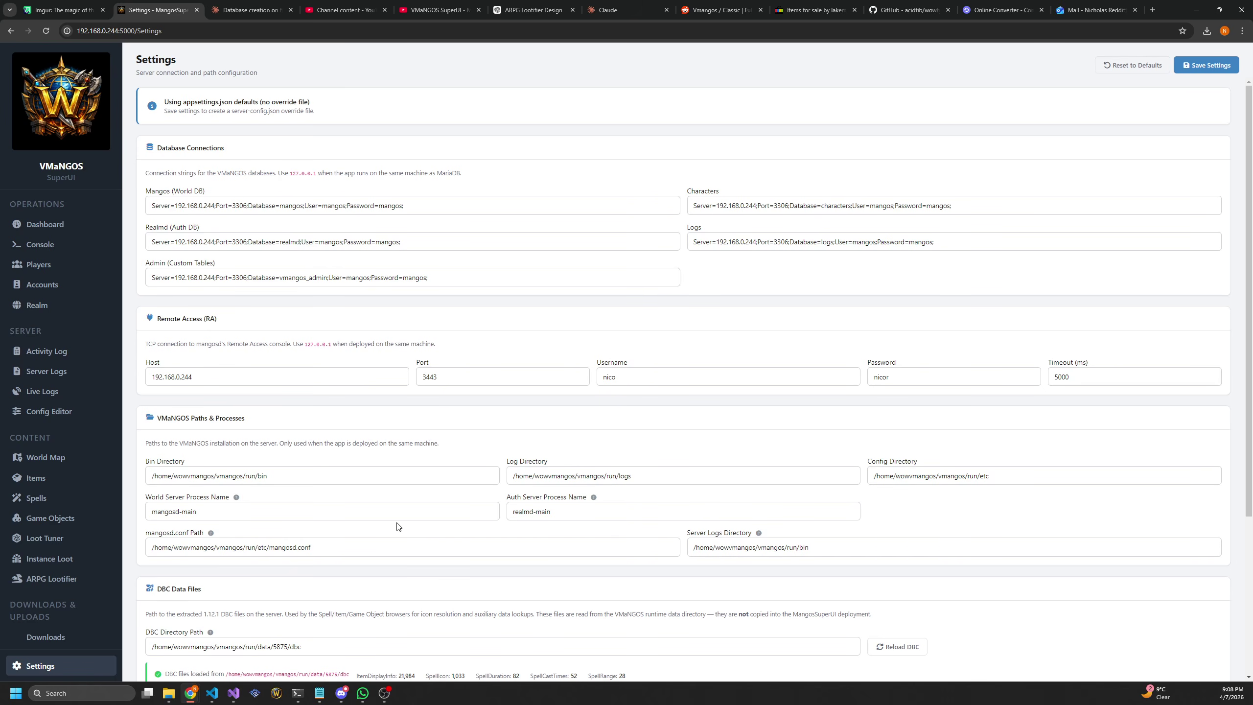
{"action": "scroll", "coordinate": [402, 513], "scroll_direction": "down", "scroll_amount": 4}
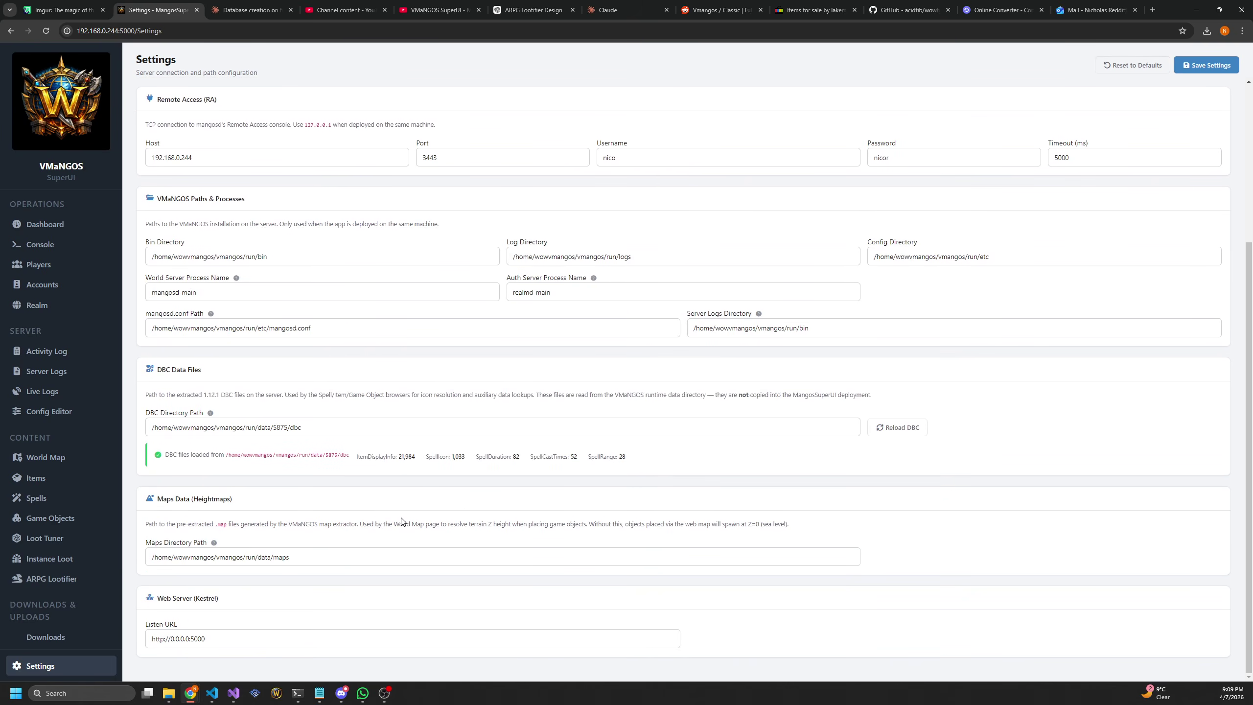
{"action": "scroll", "coordinate": [404, 514], "scroll_direction": "up", "scroll_amount": 3}
{"action": "scroll", "coordinate": [405, 517], "scroll_direction": "up", "scroll_amount": 2}
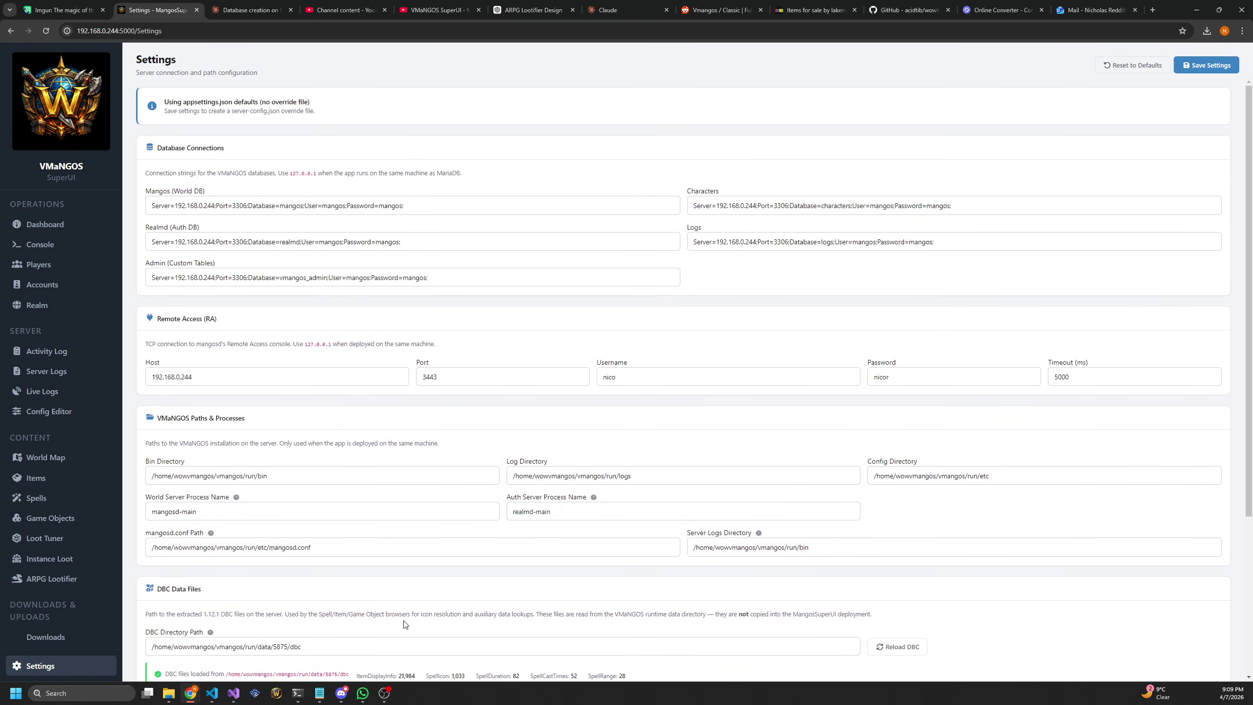